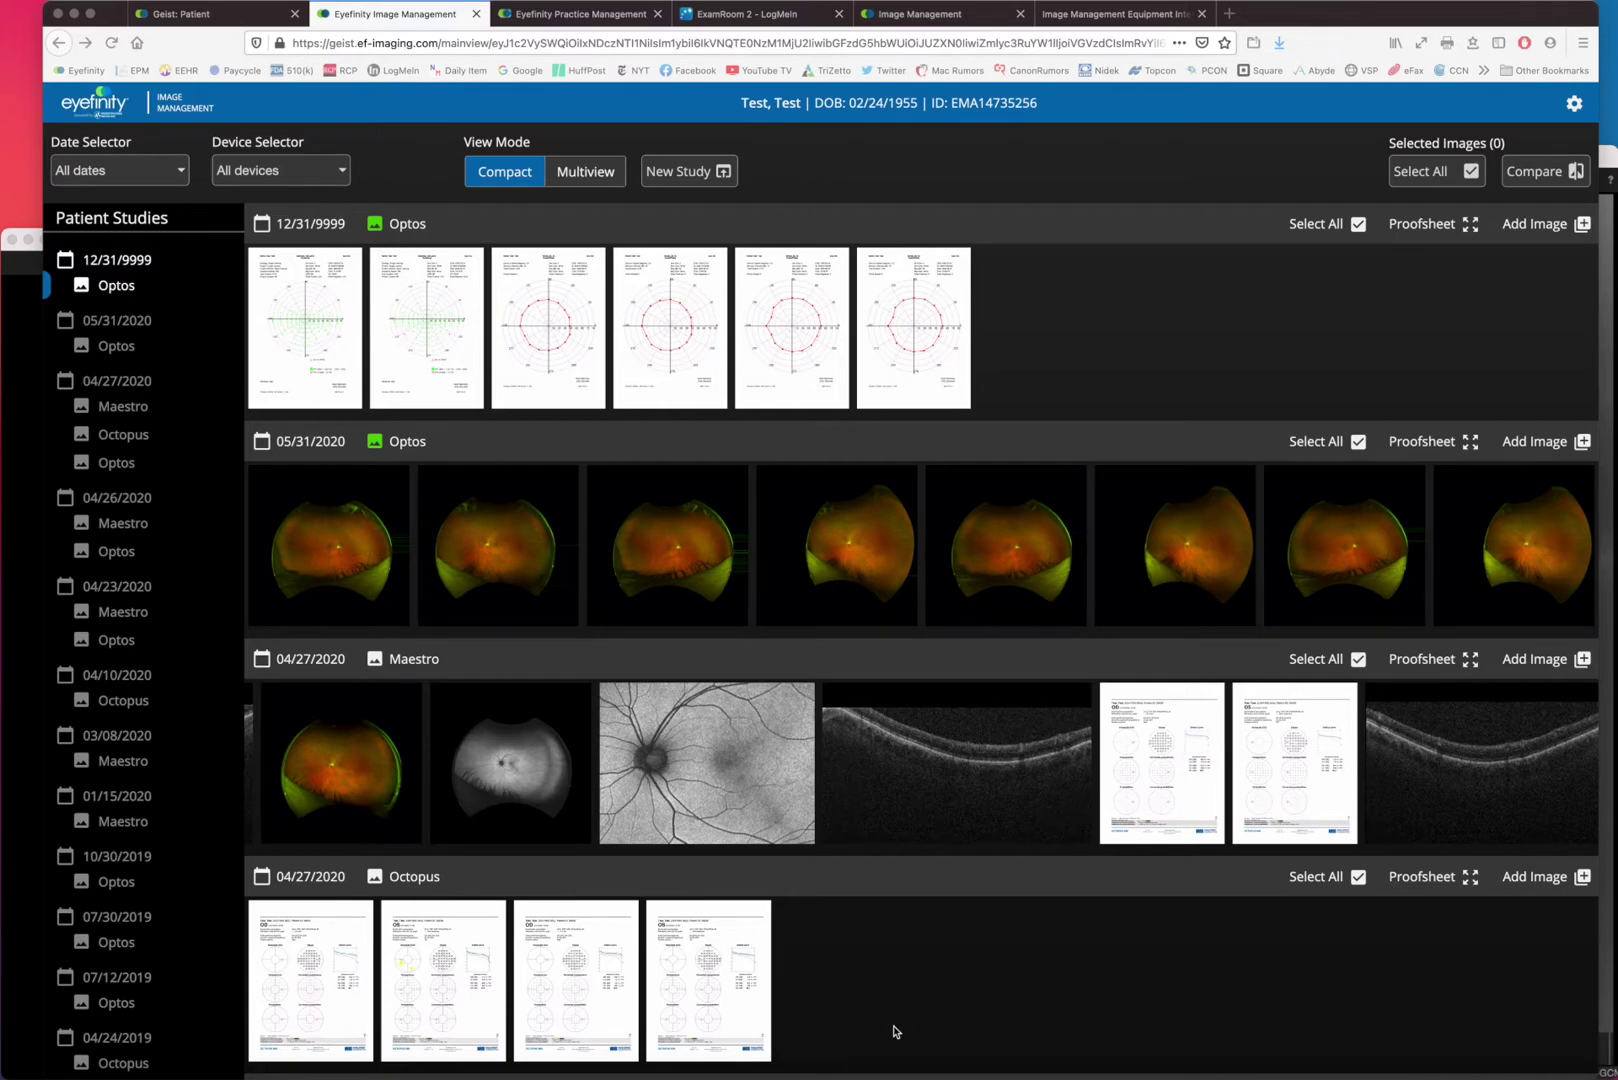
- Look over the chart overview and the 12/31/9999 Optos report, then return to the library
click(256, 24)
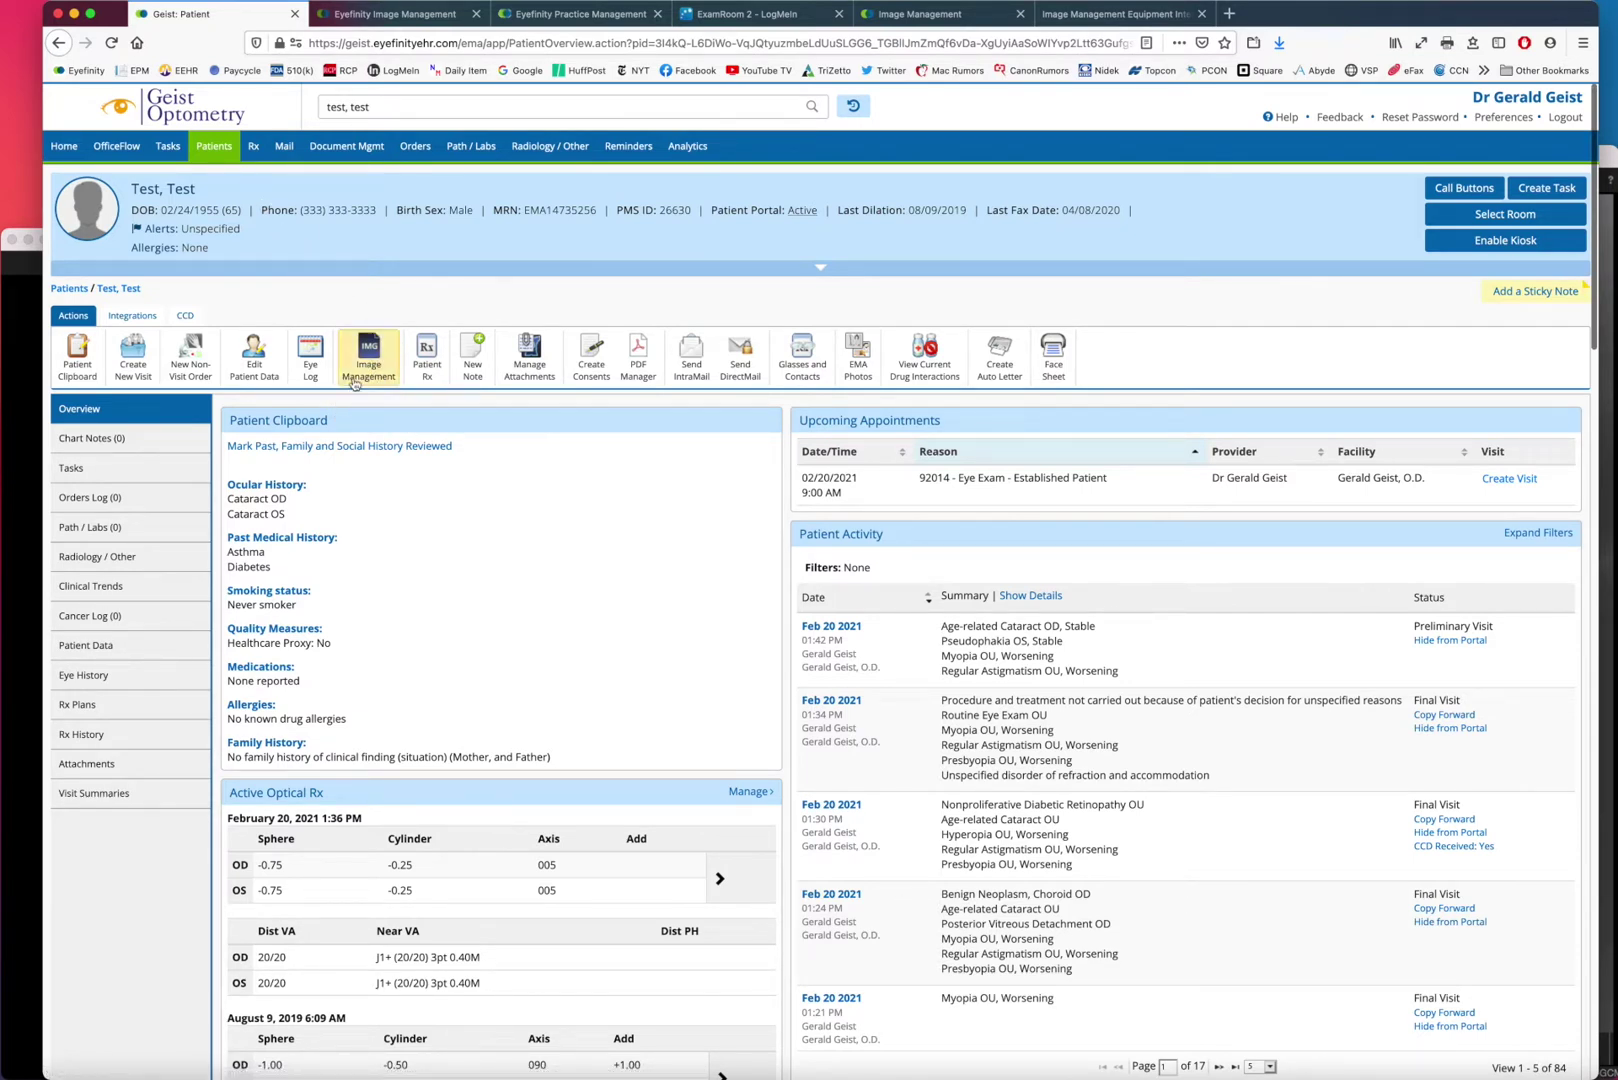
click(390, 14)
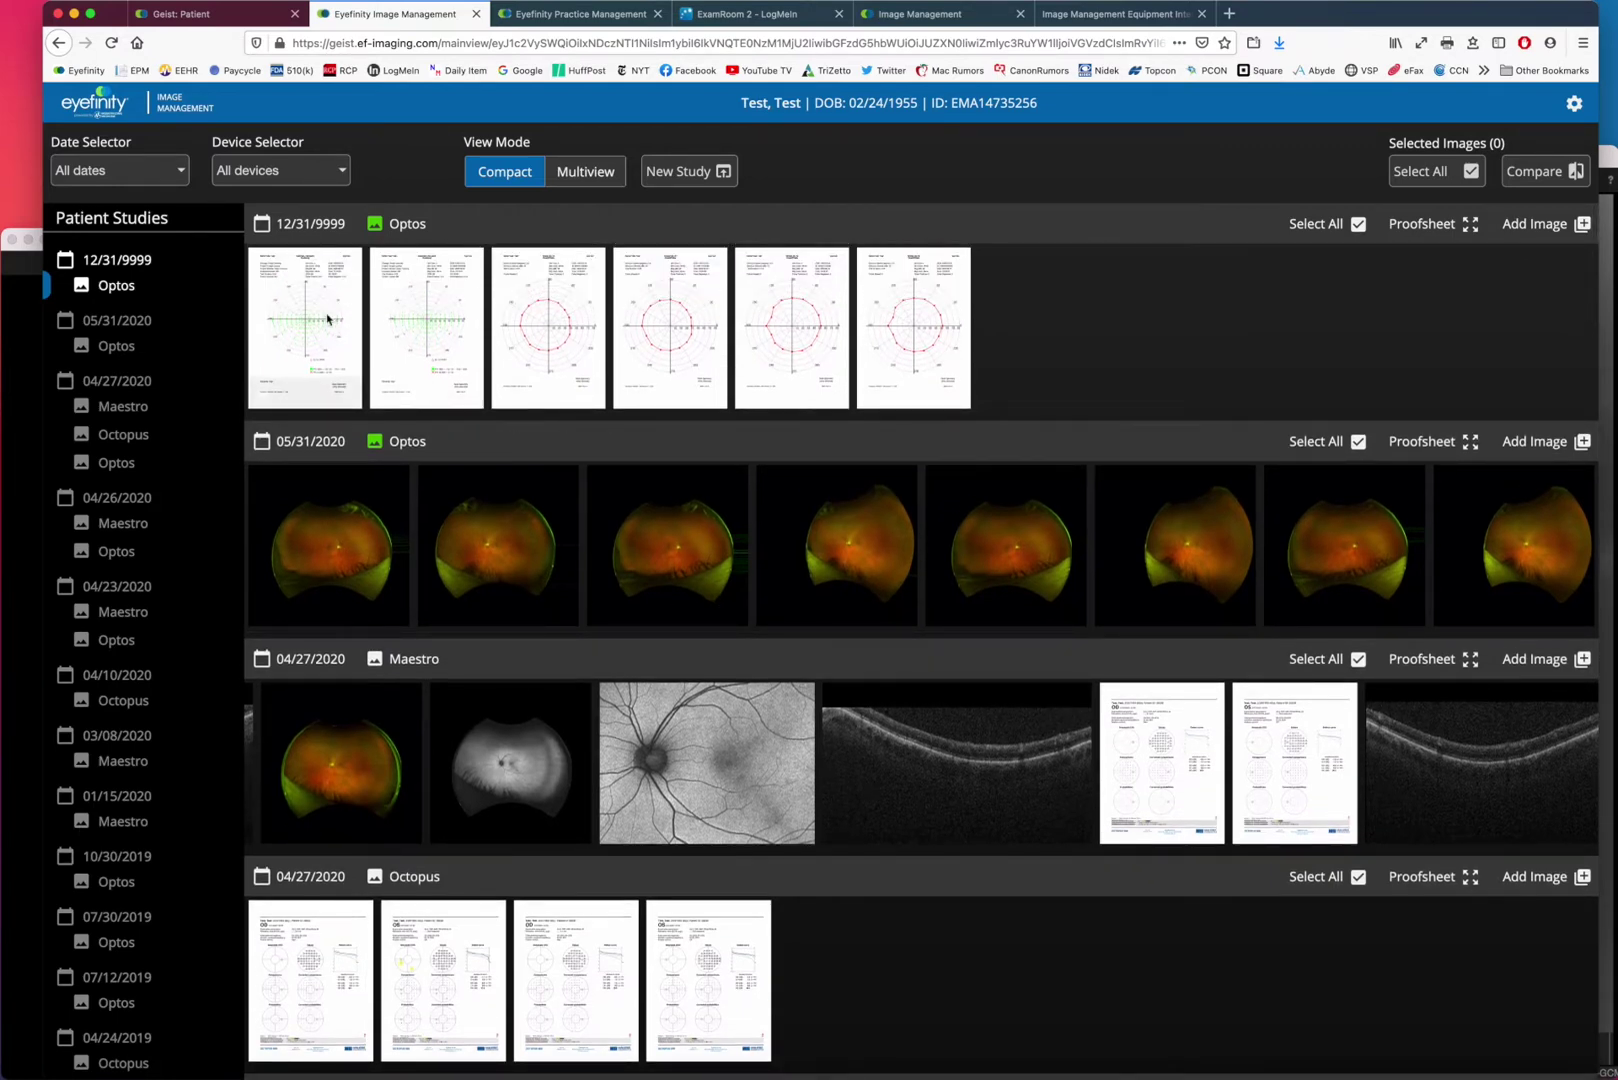
click(297, 310)
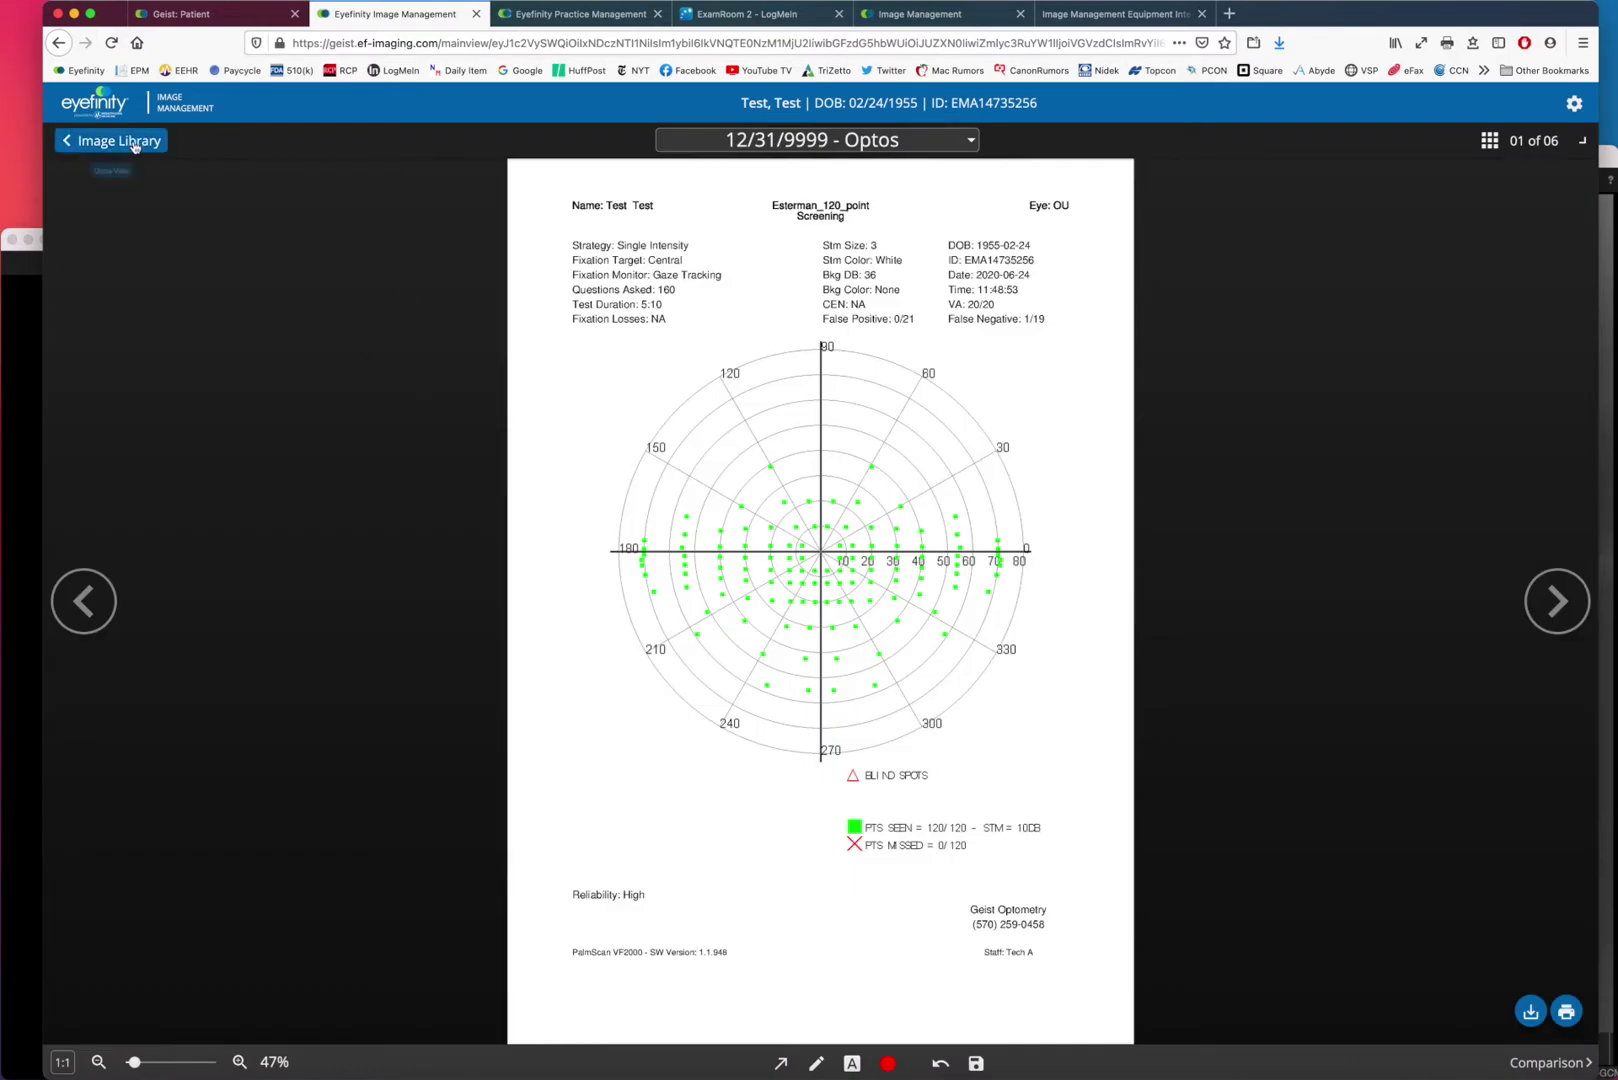
click(130, 142)
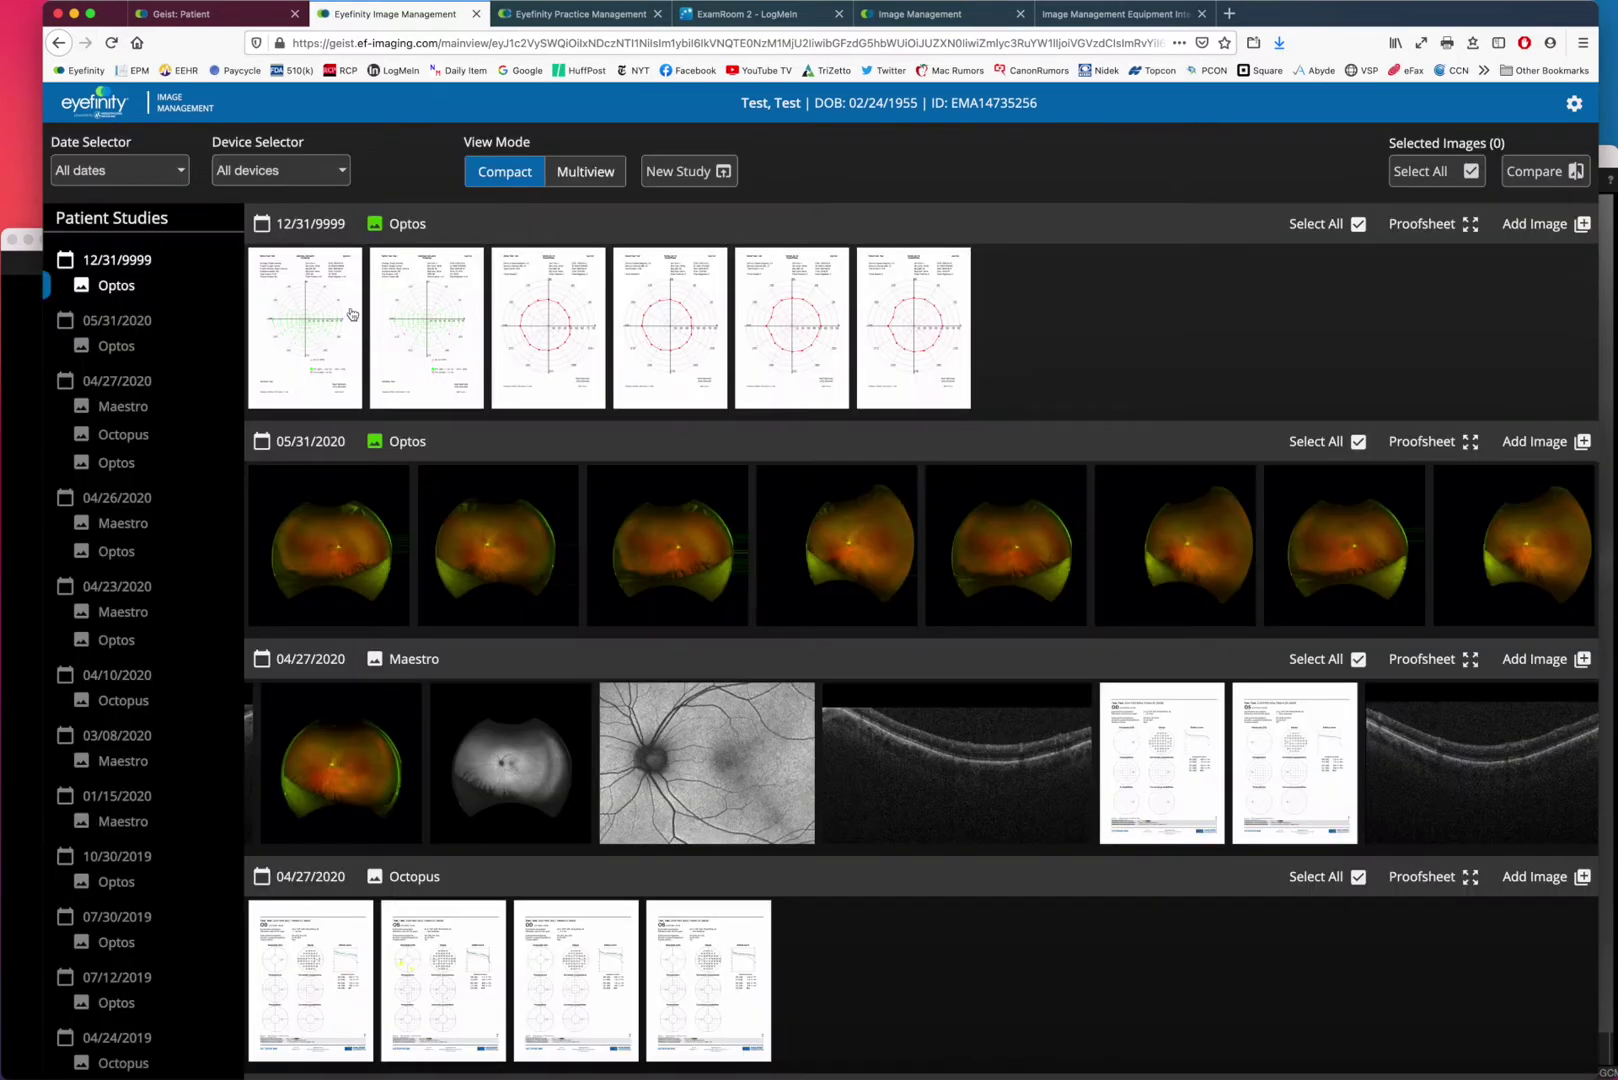
- Zoom the 05/31/2020 OD Optos image to 60% and mark the optic disc with a red arrow
click(345, 565)
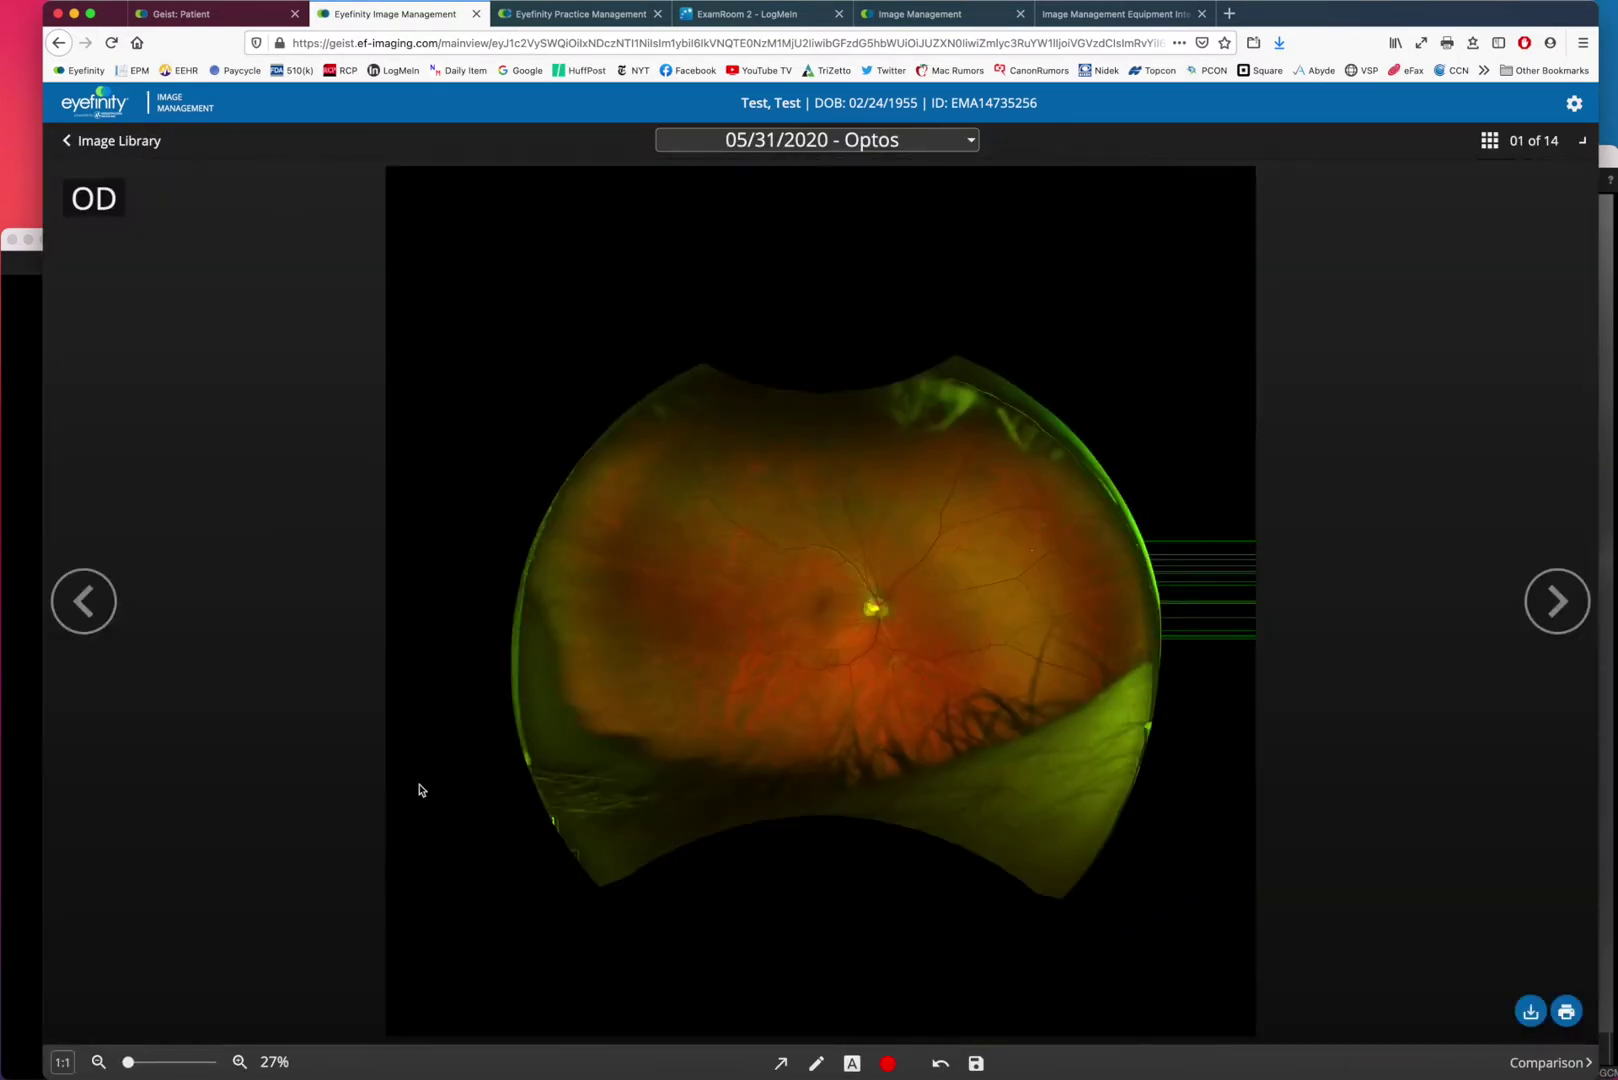
click(128, 1062)
drag(128, 1062, 138, 1062)
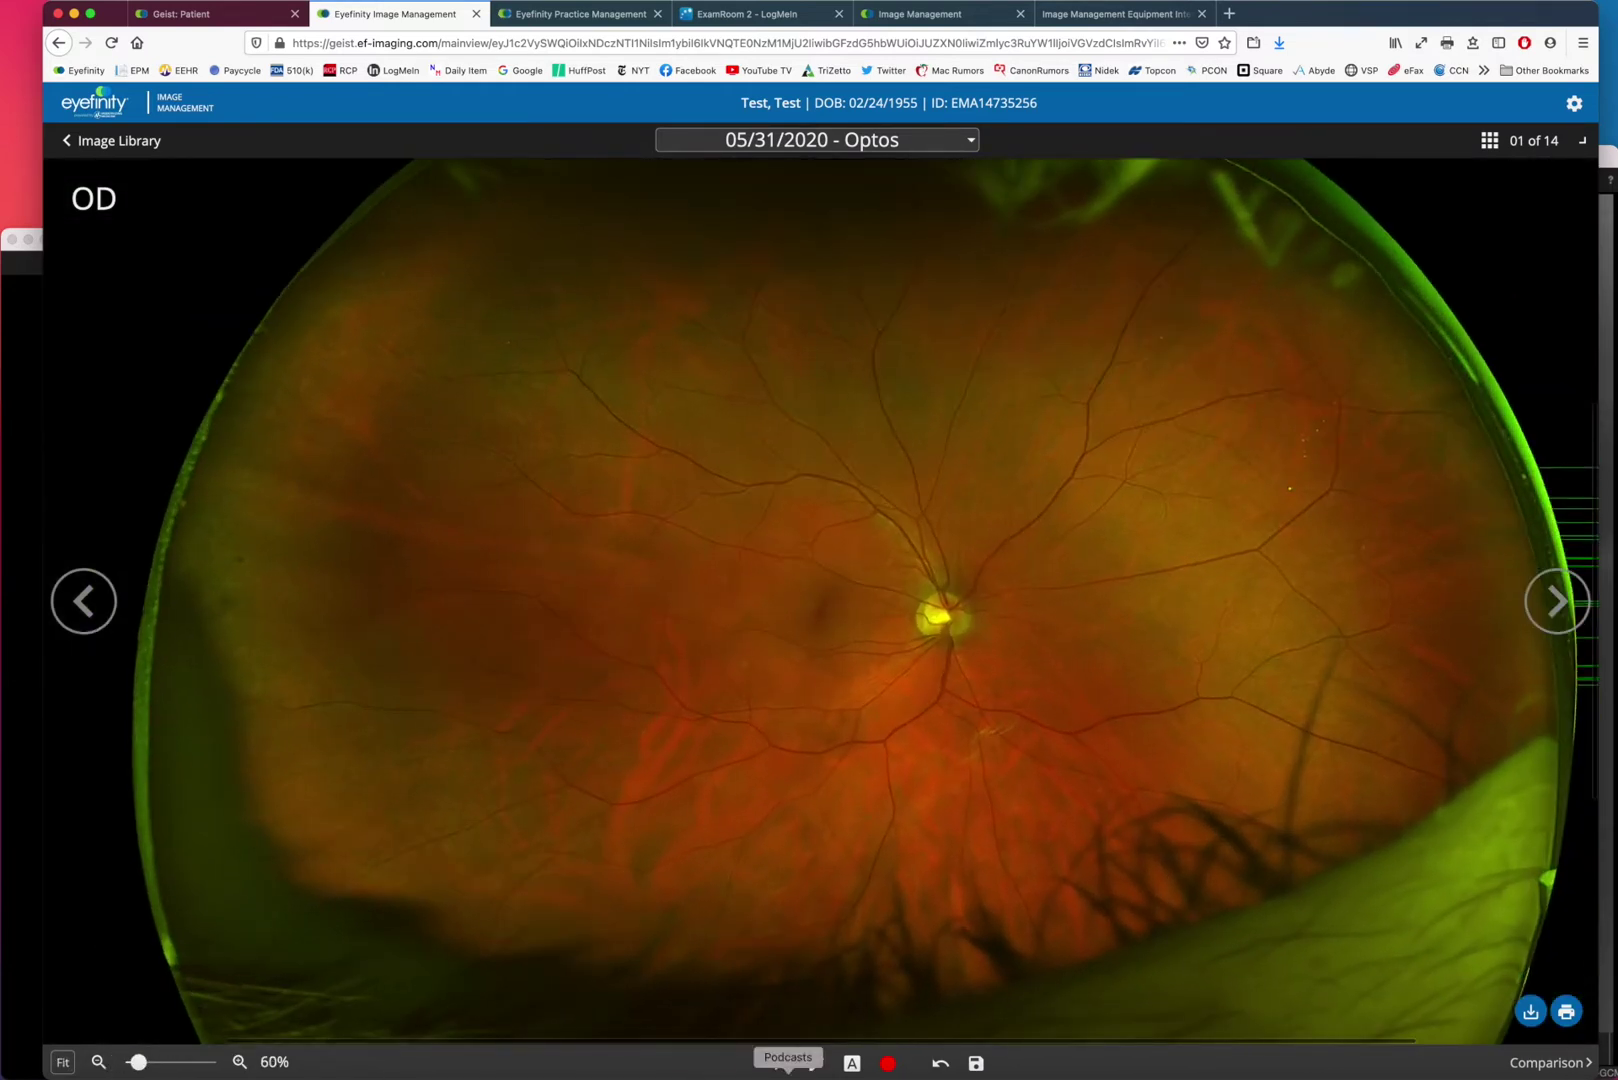
click(781, 1063)
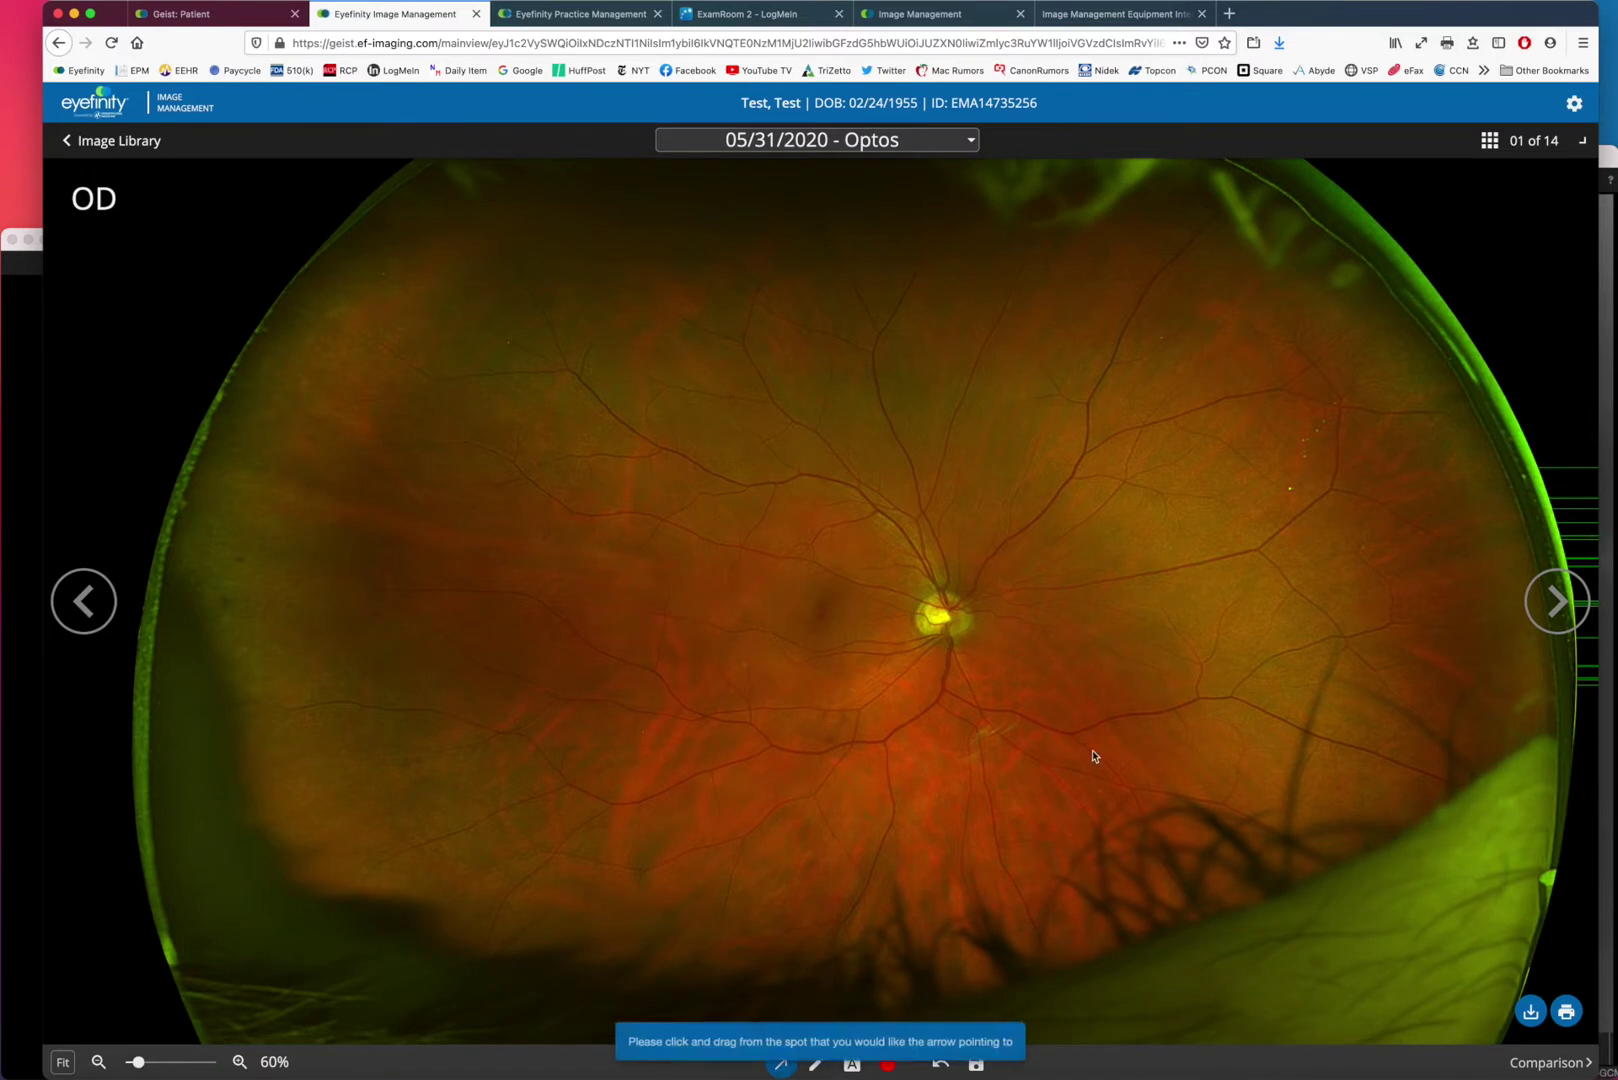
drag(1094, 750, 967, 640)
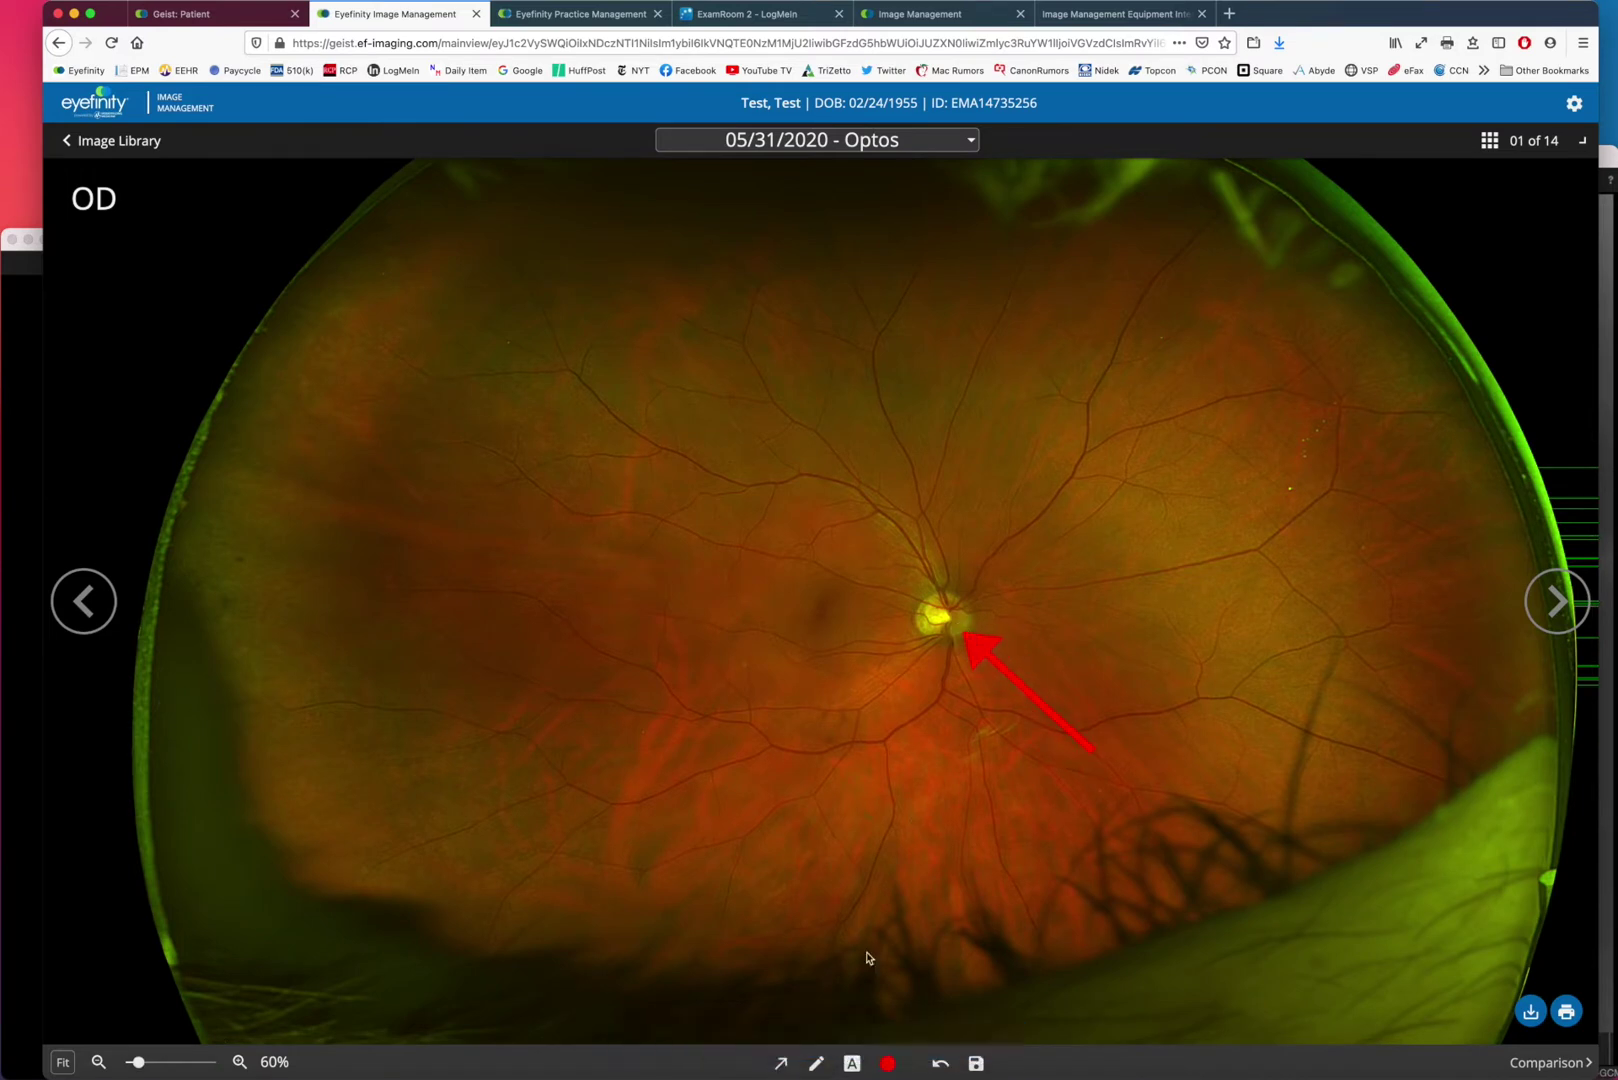
click(851, 1064)
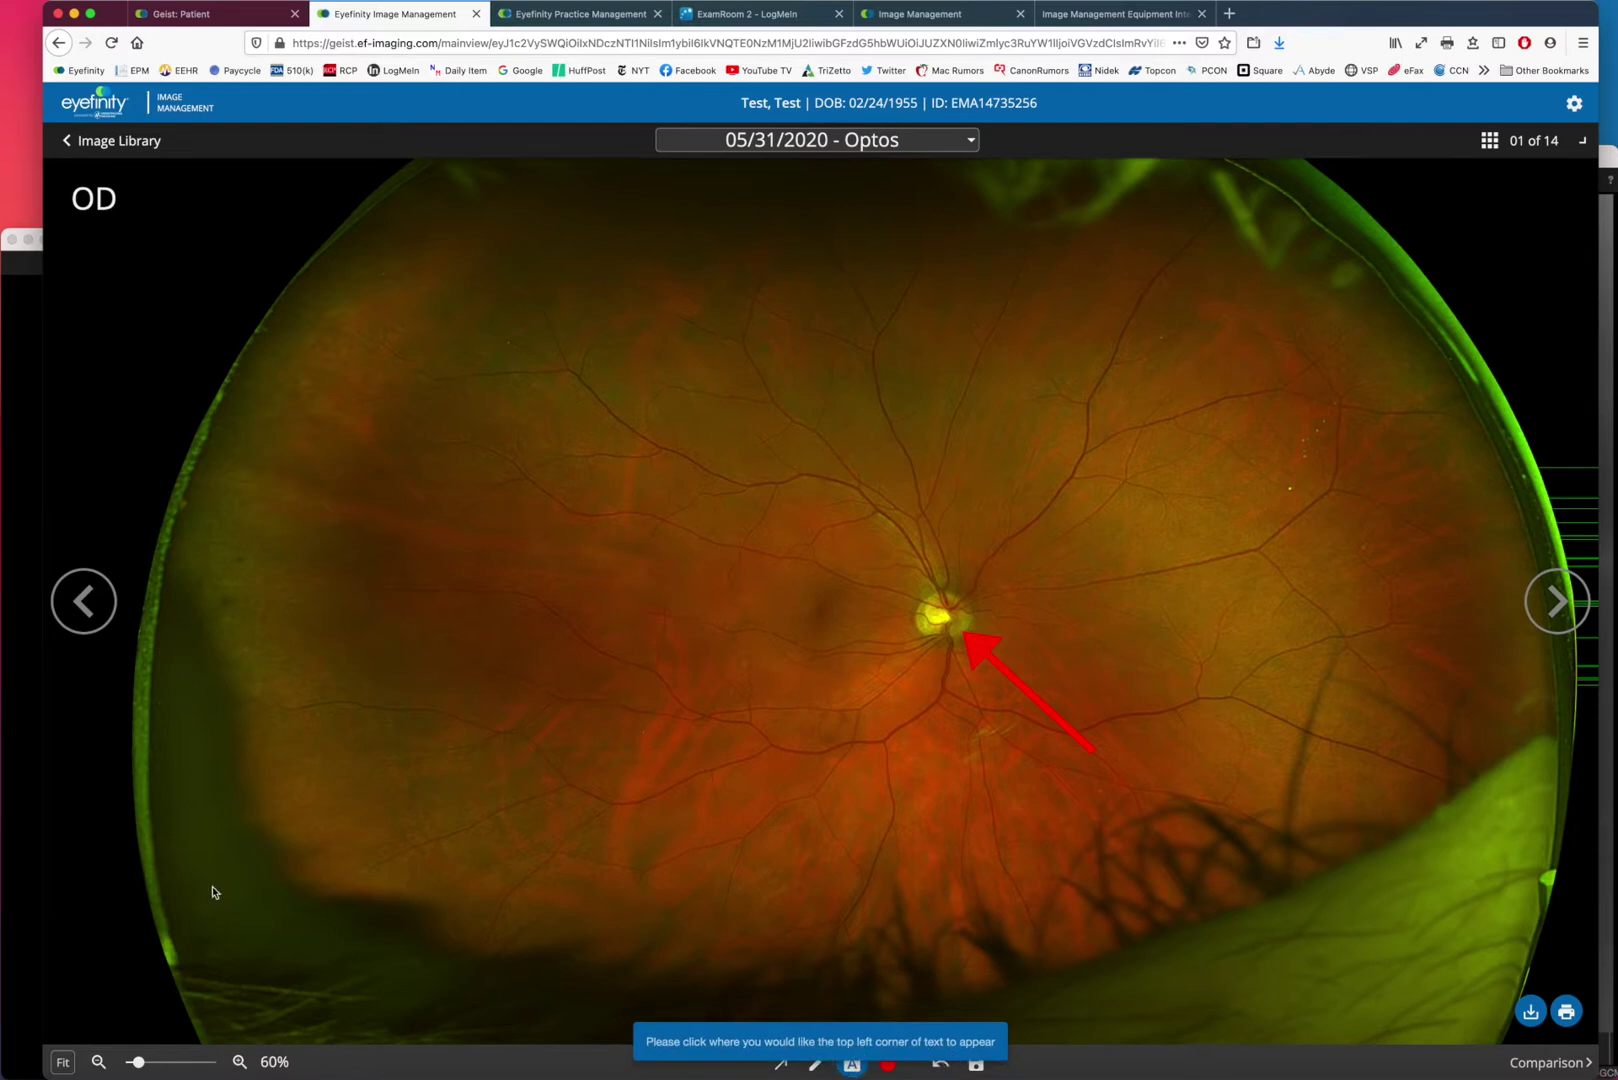
click(146, 150)
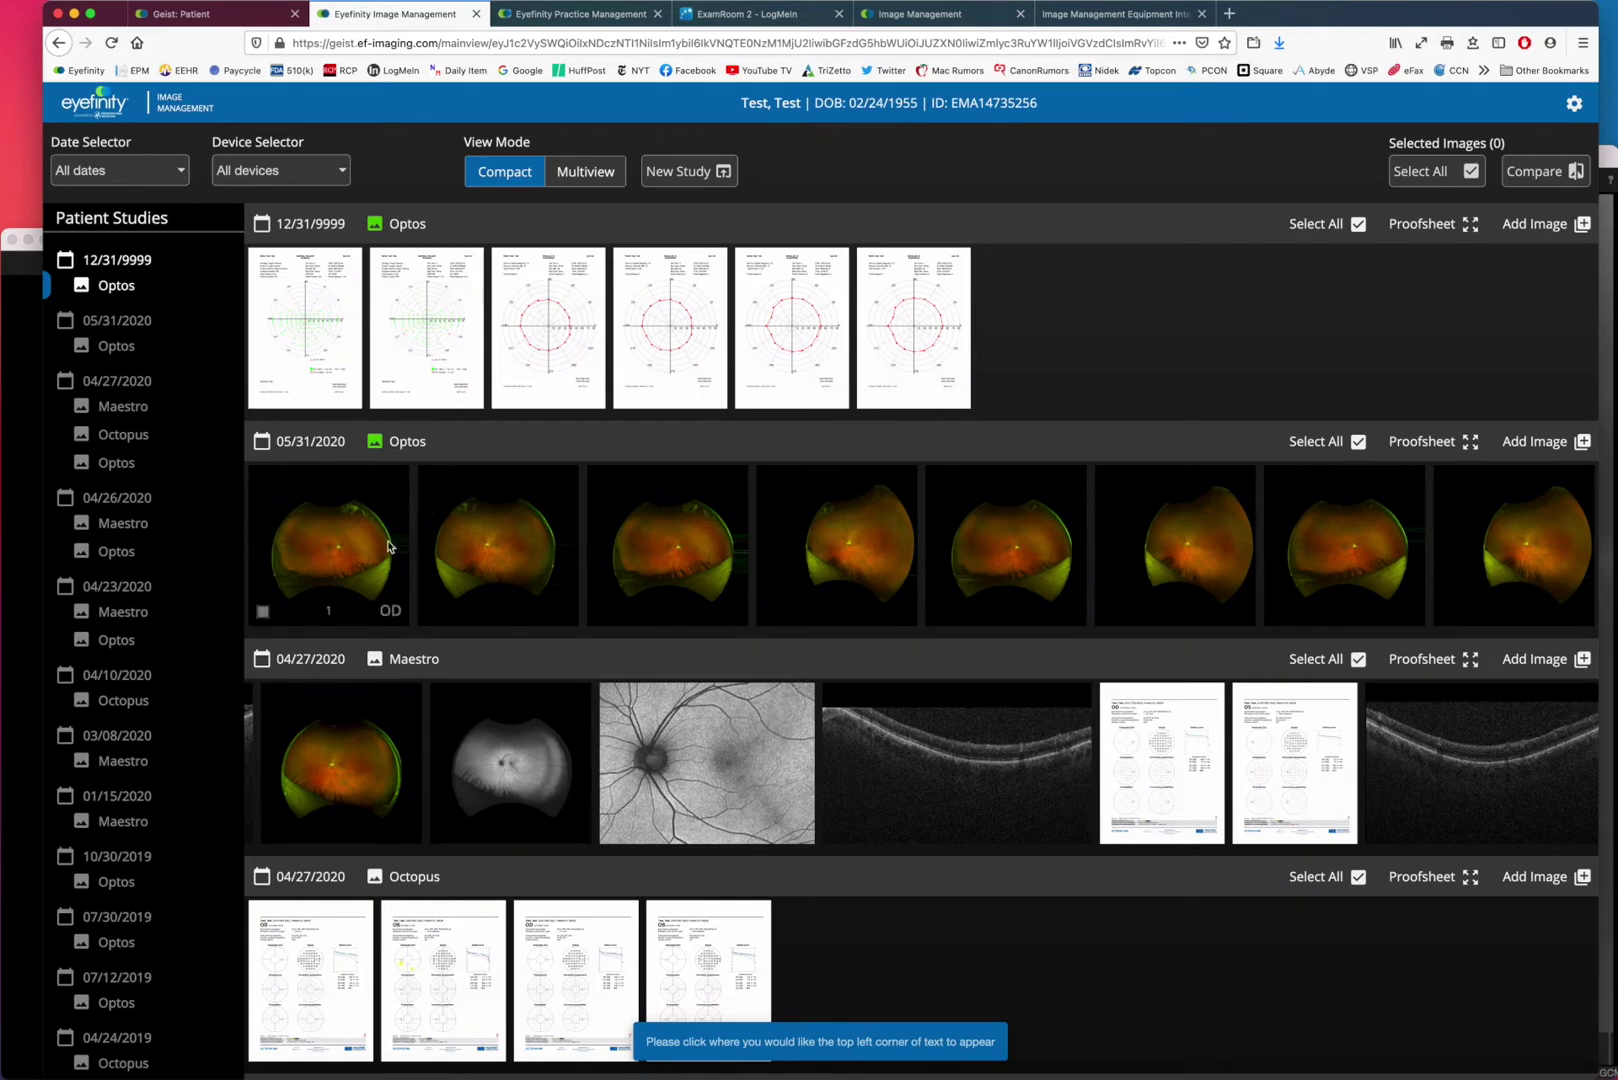
- Compare the 05/31/2020 OD and OS Optos images side by side with synced zoom
click(263, 611)
click(432, 612)
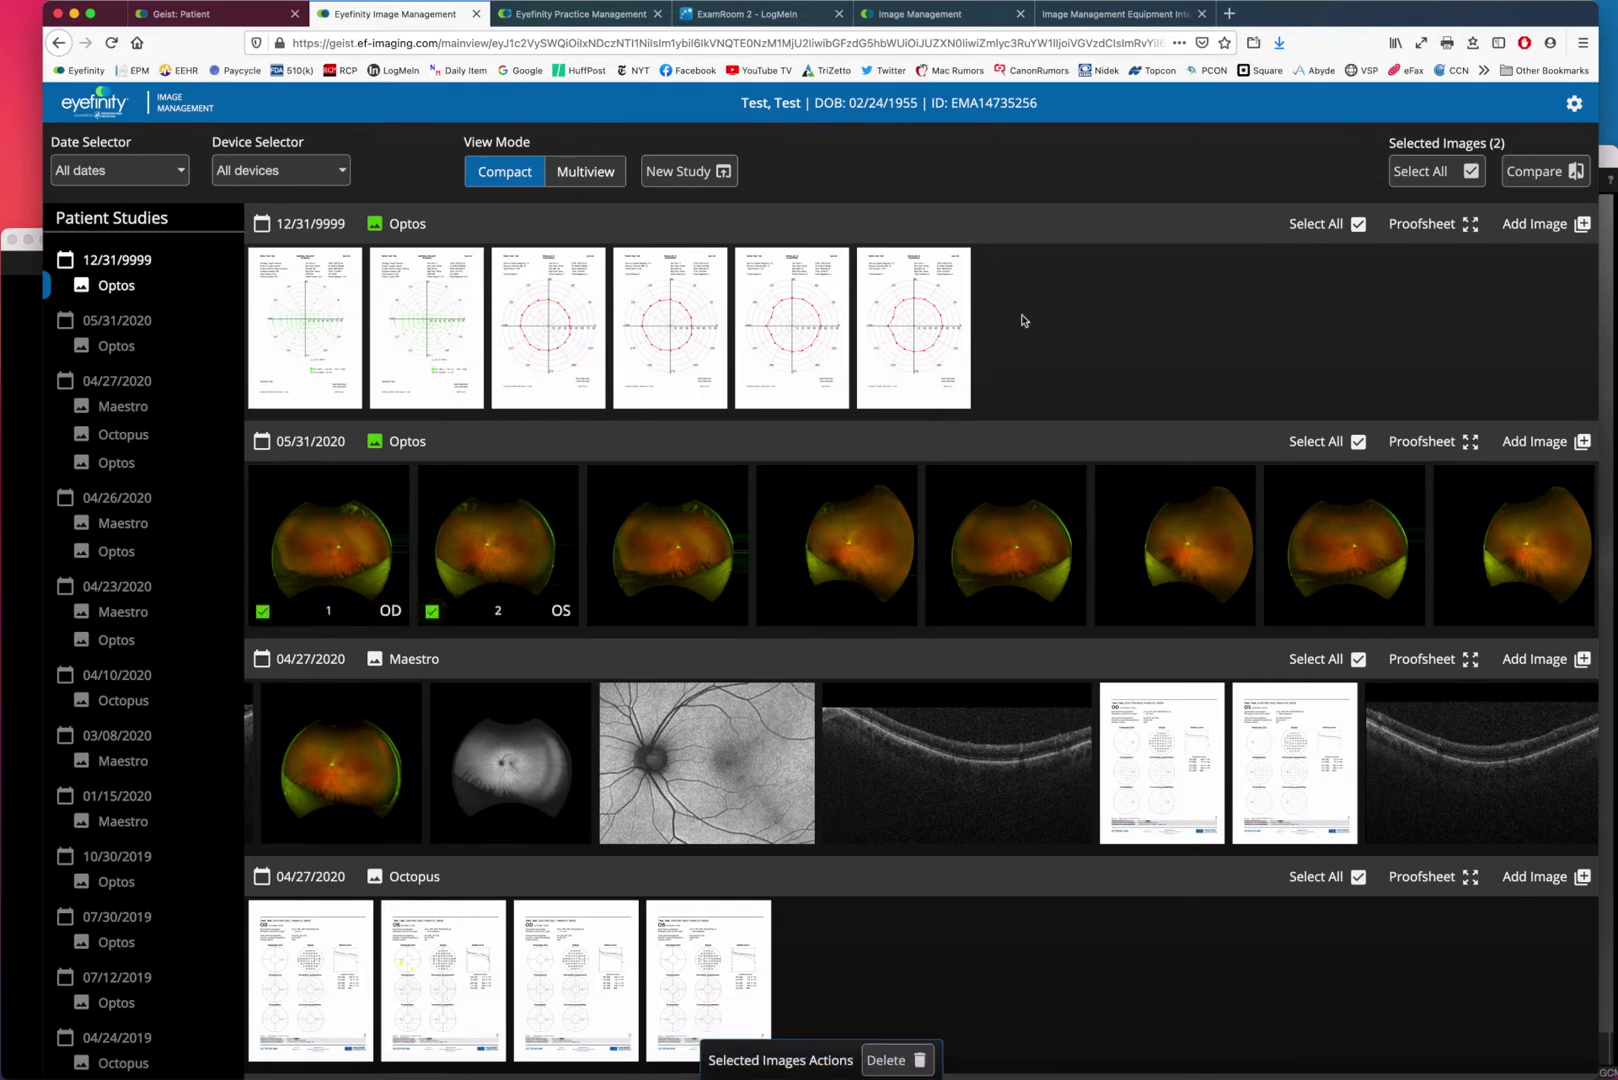
click(1545, 172)
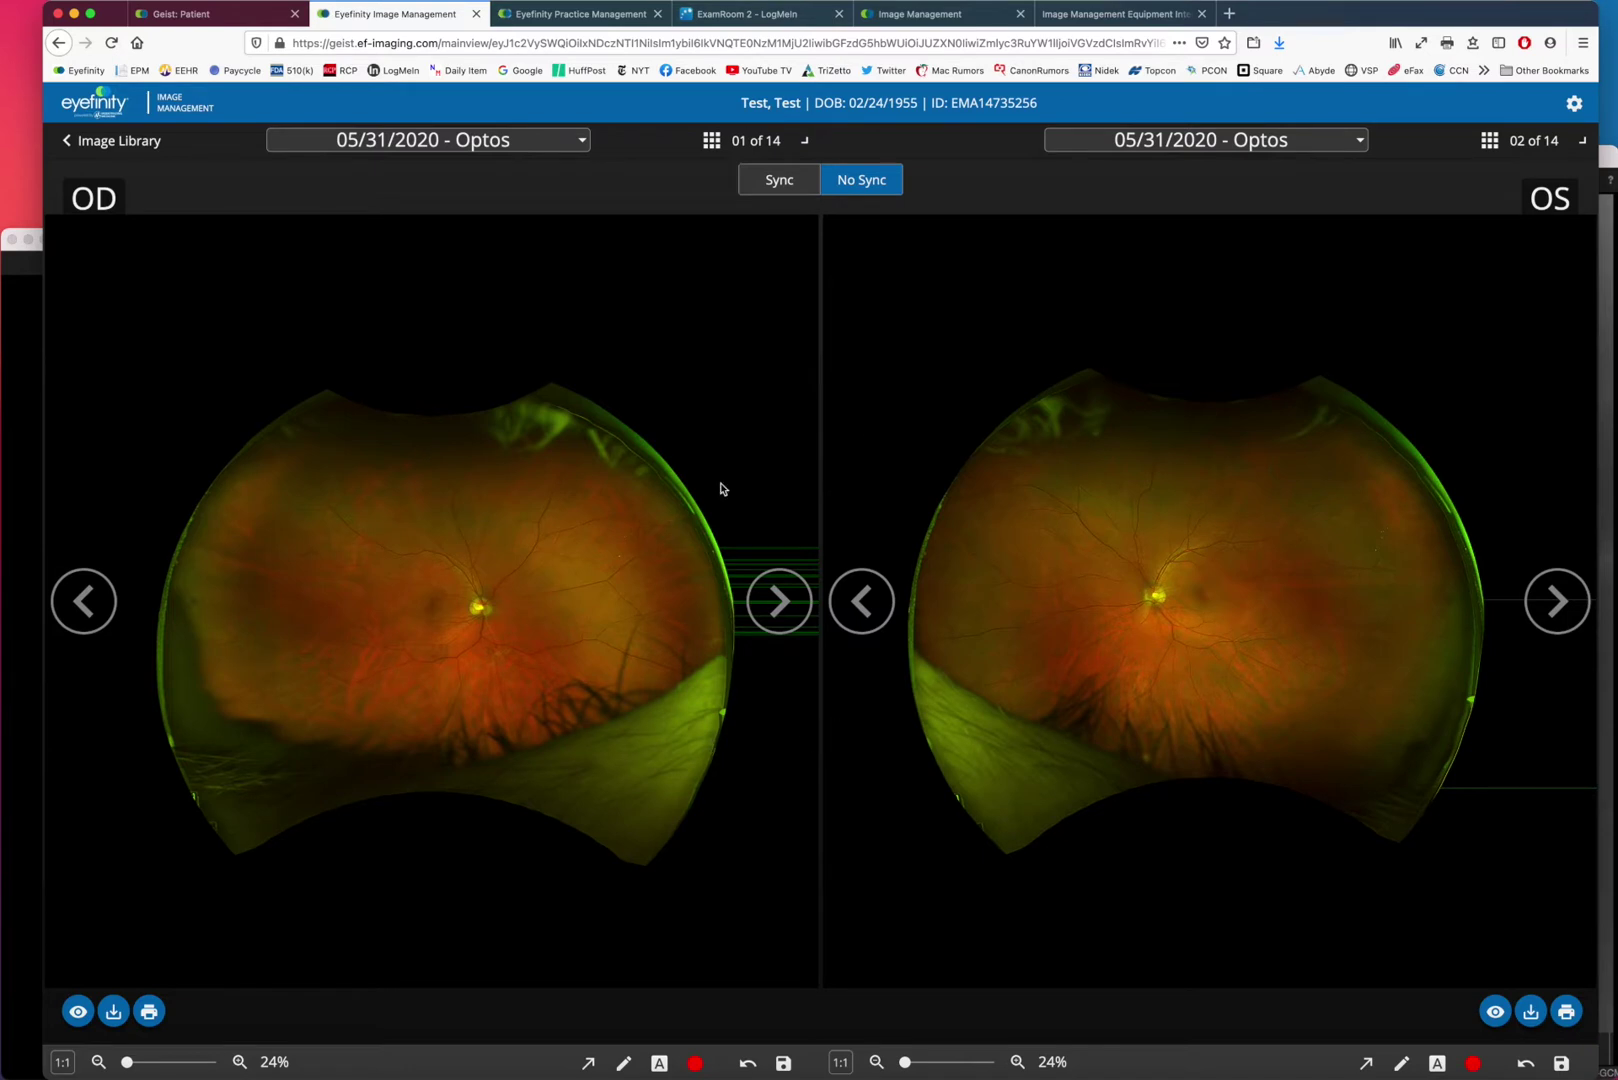
click(779, 190)
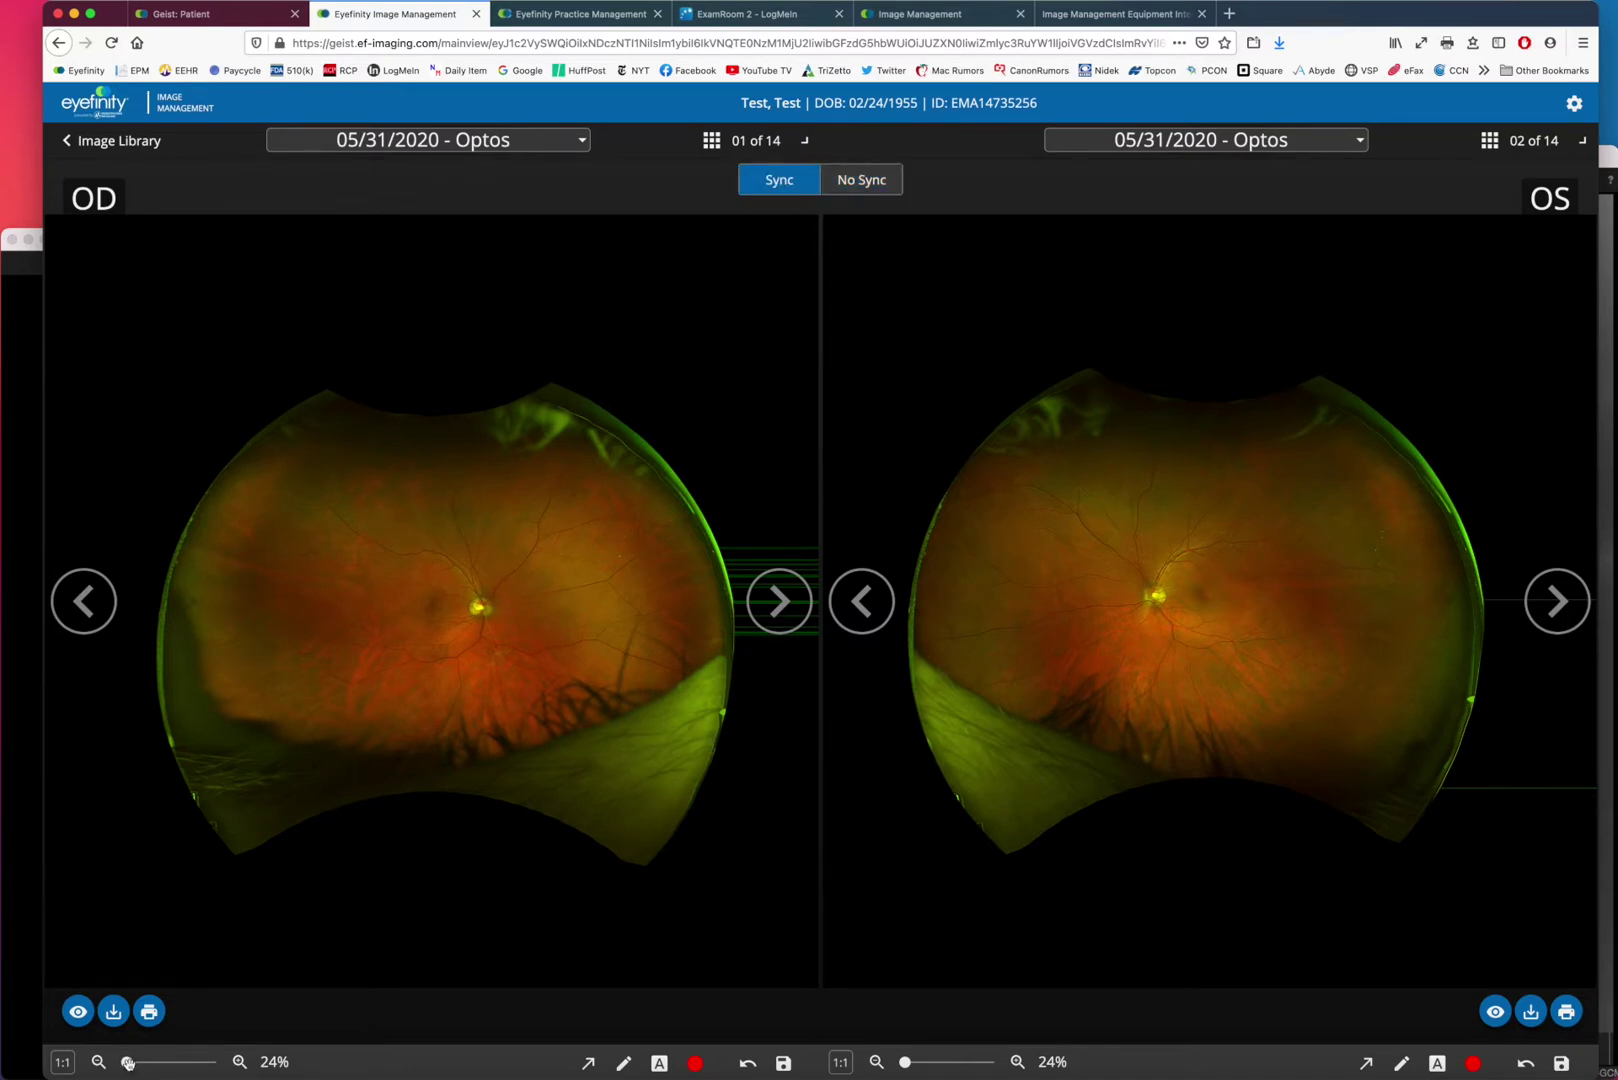
drag(128, 1066, 135, 1062)
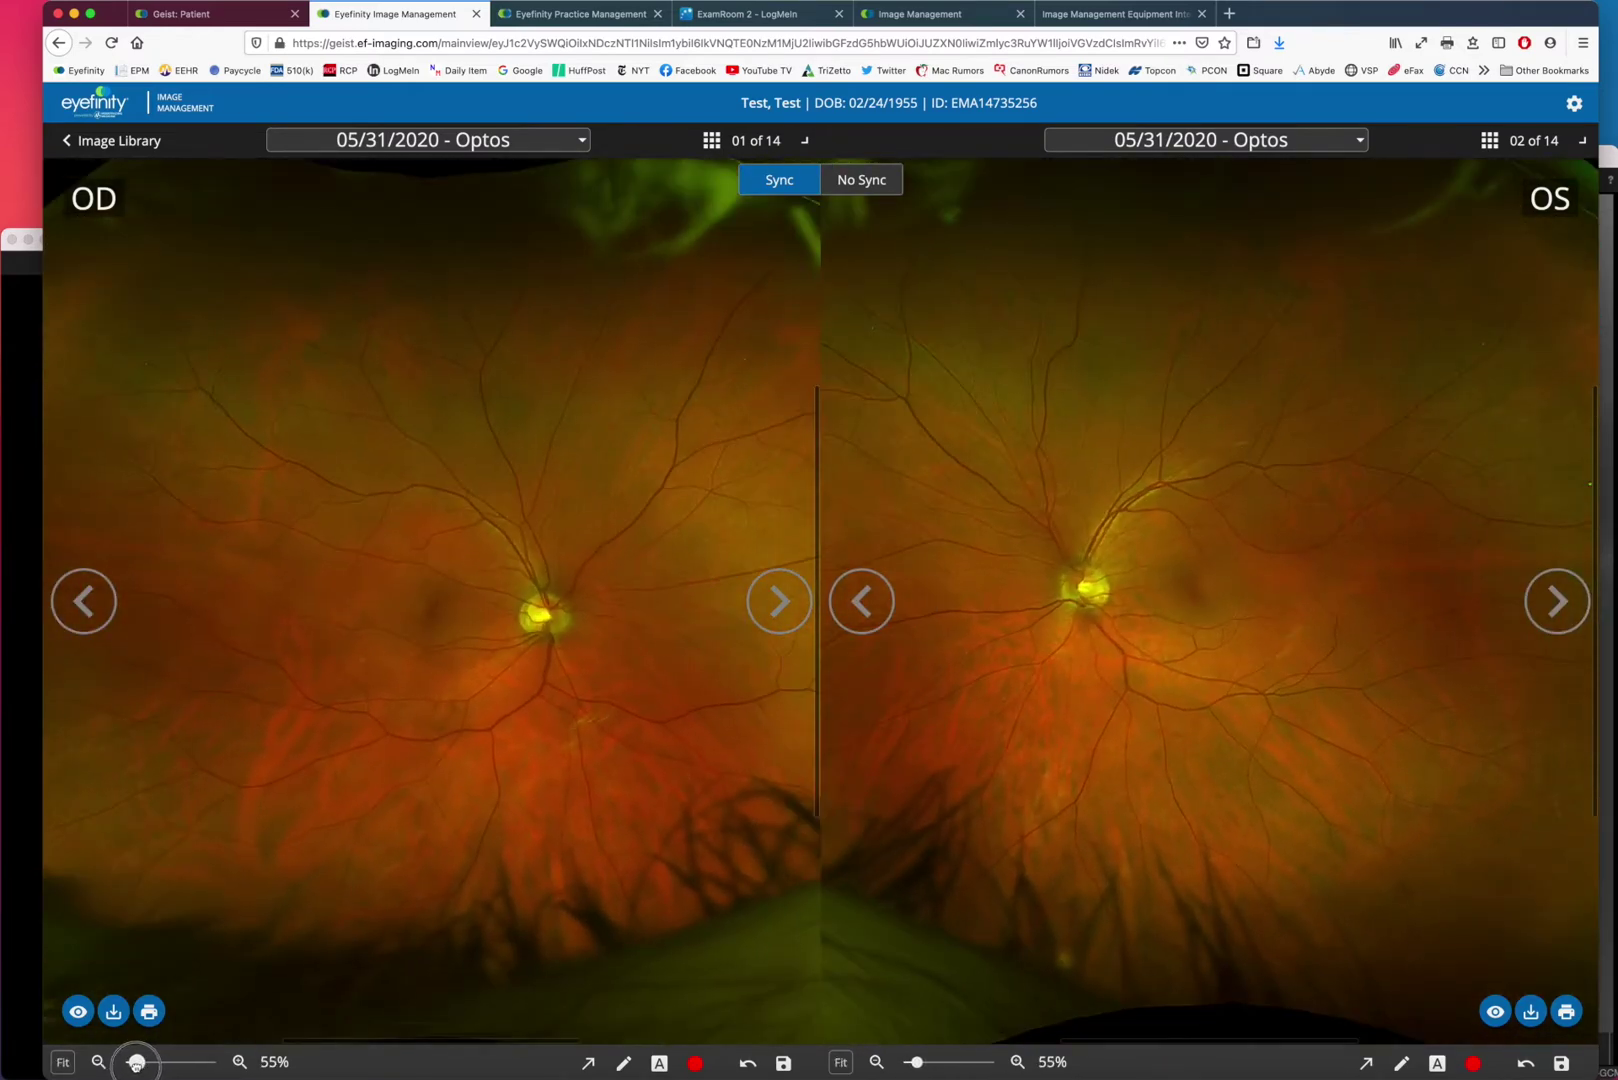
click(113, 150)
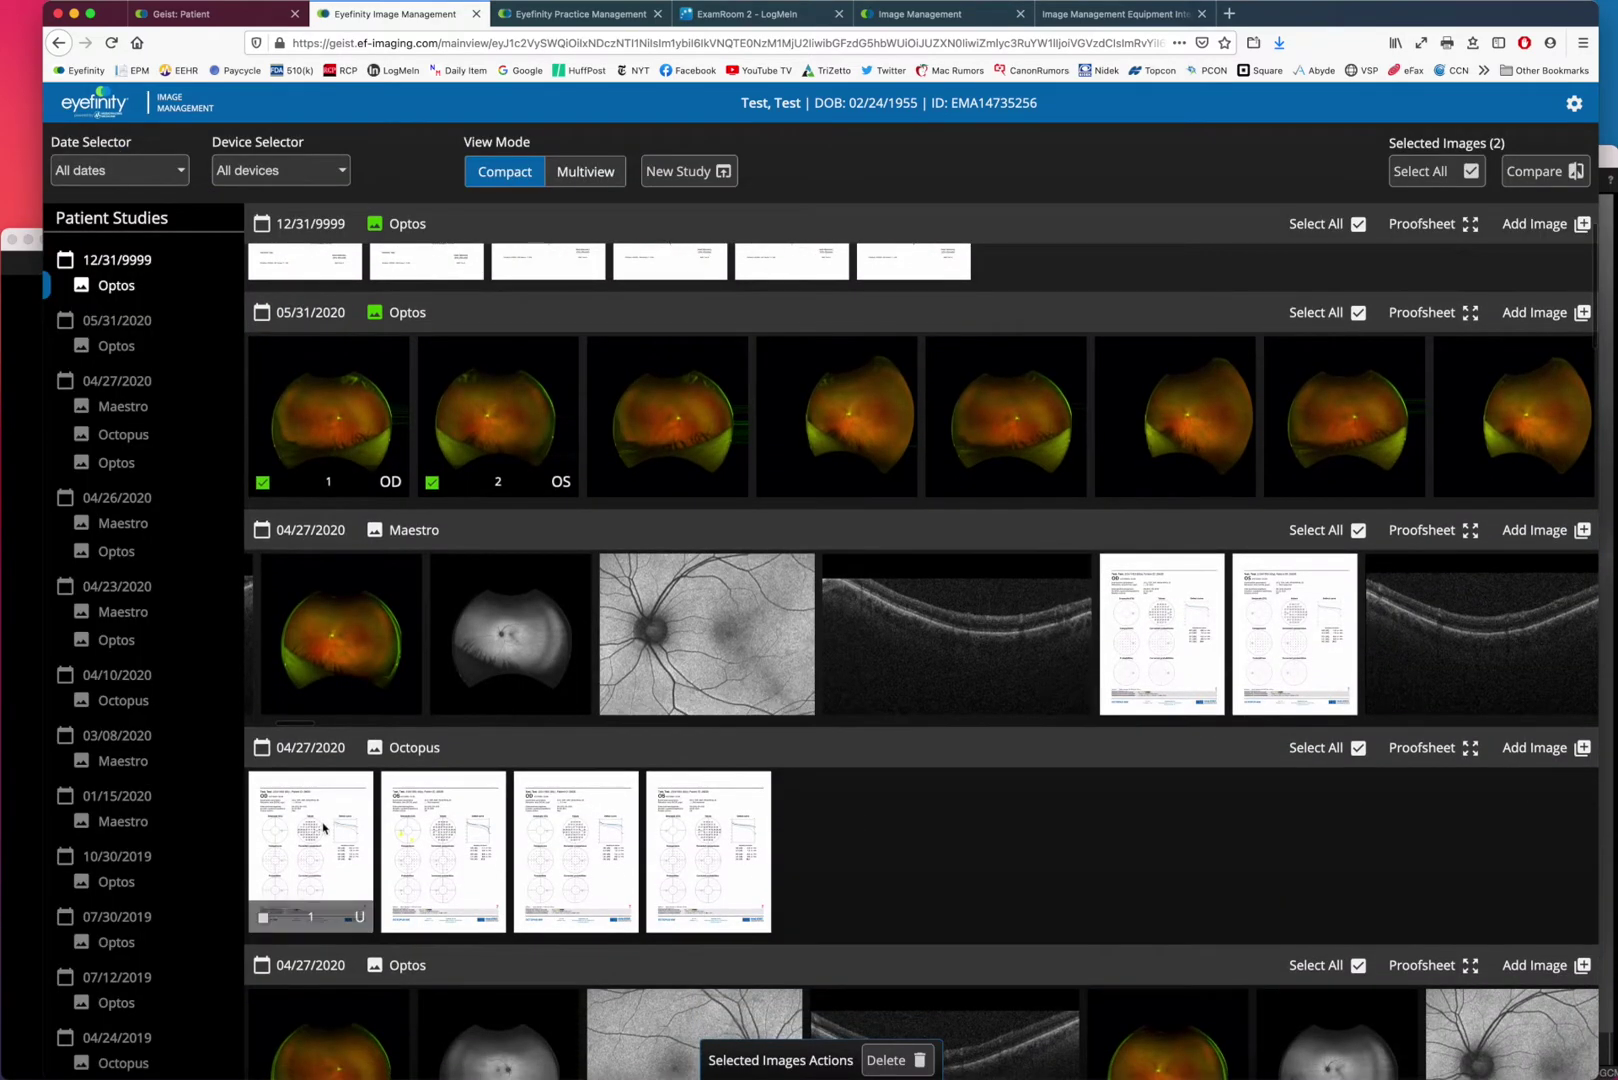
click(323, 826)
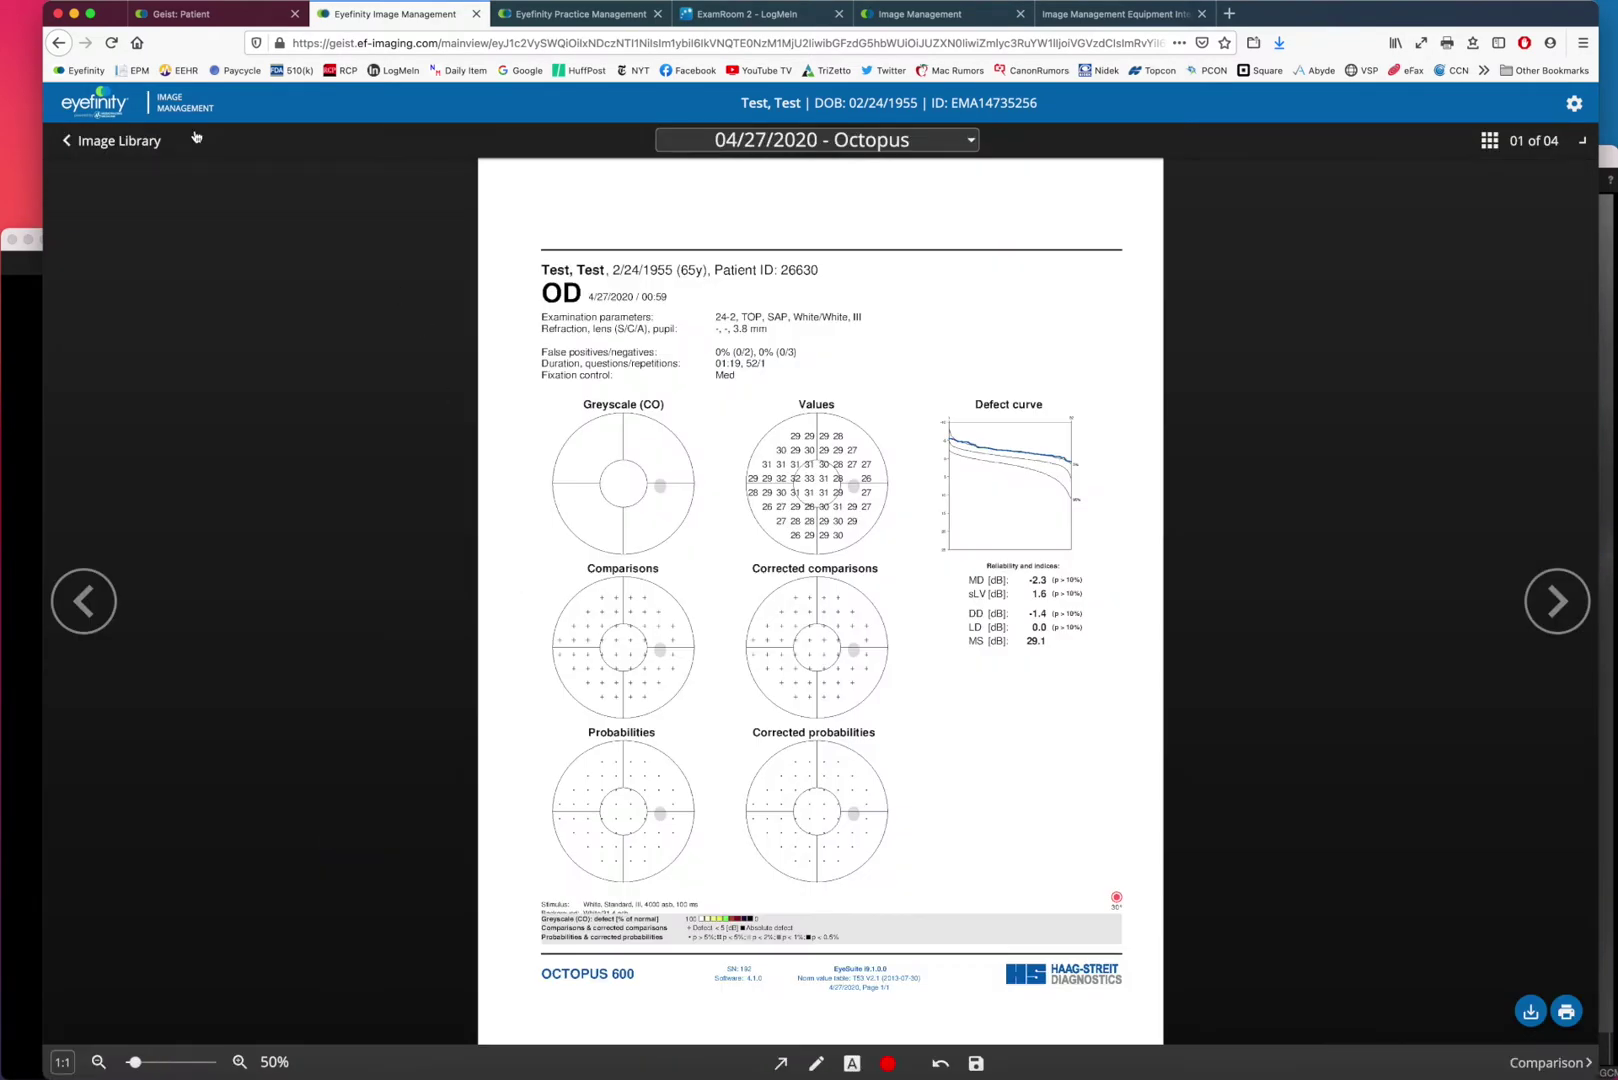
click(110, 141)
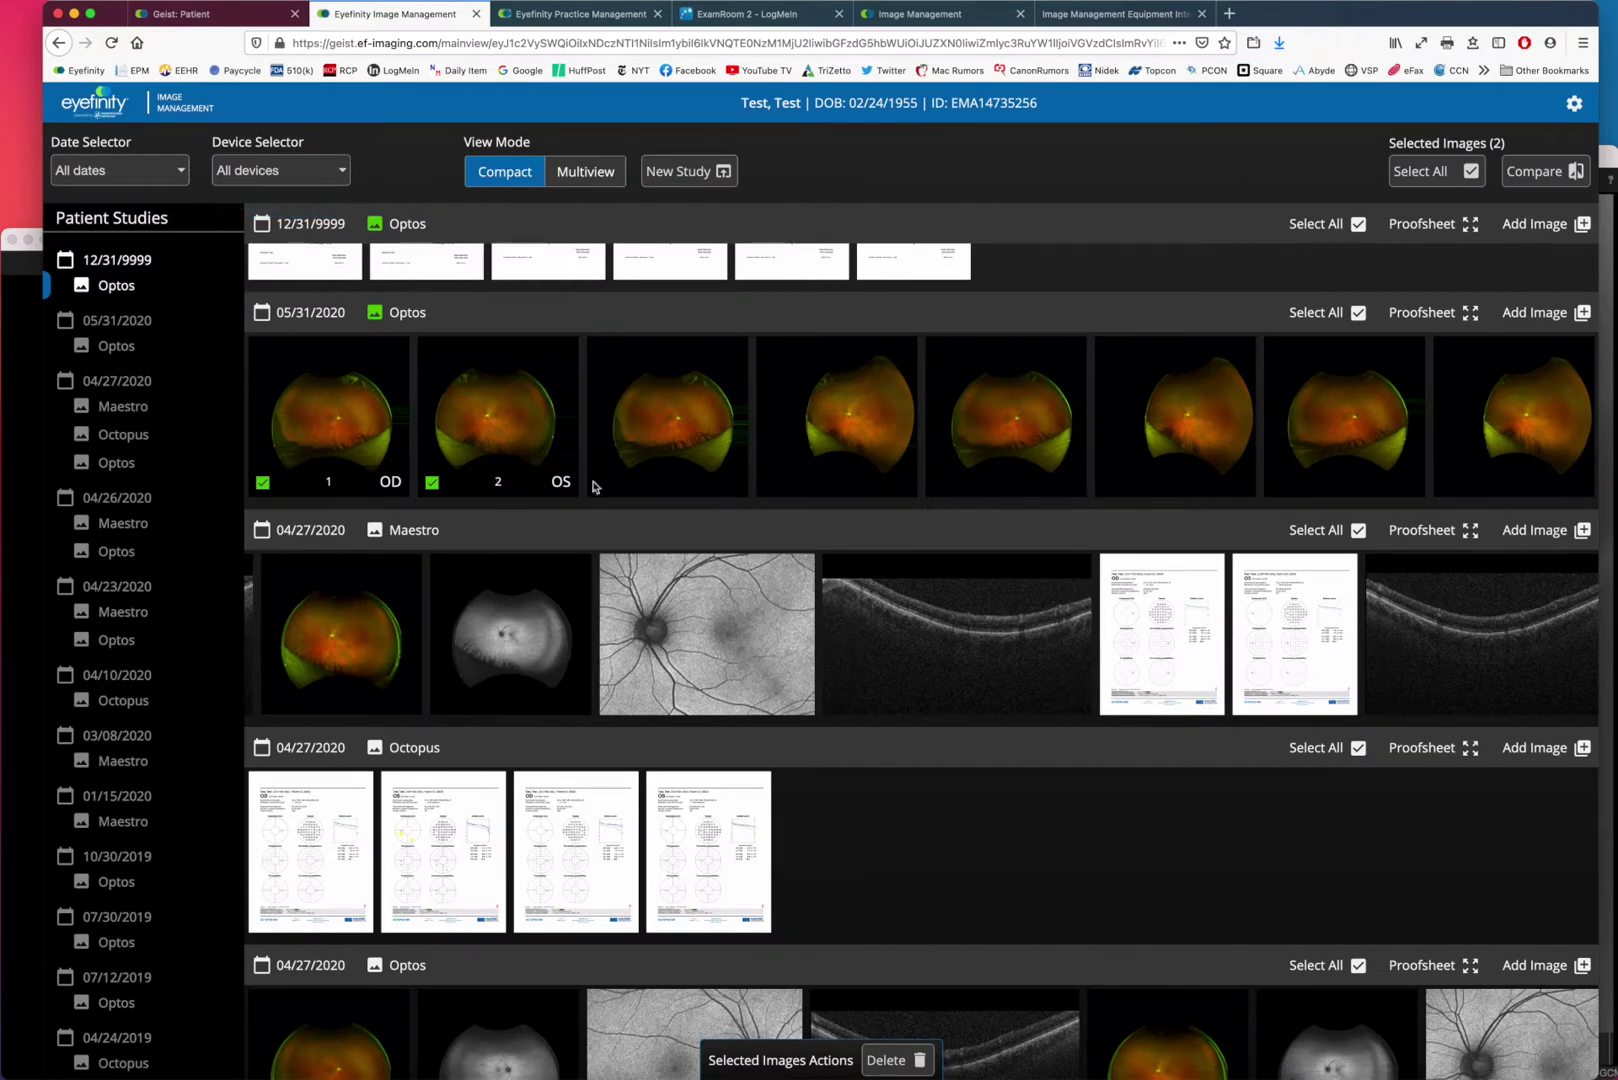
click(660, 649)
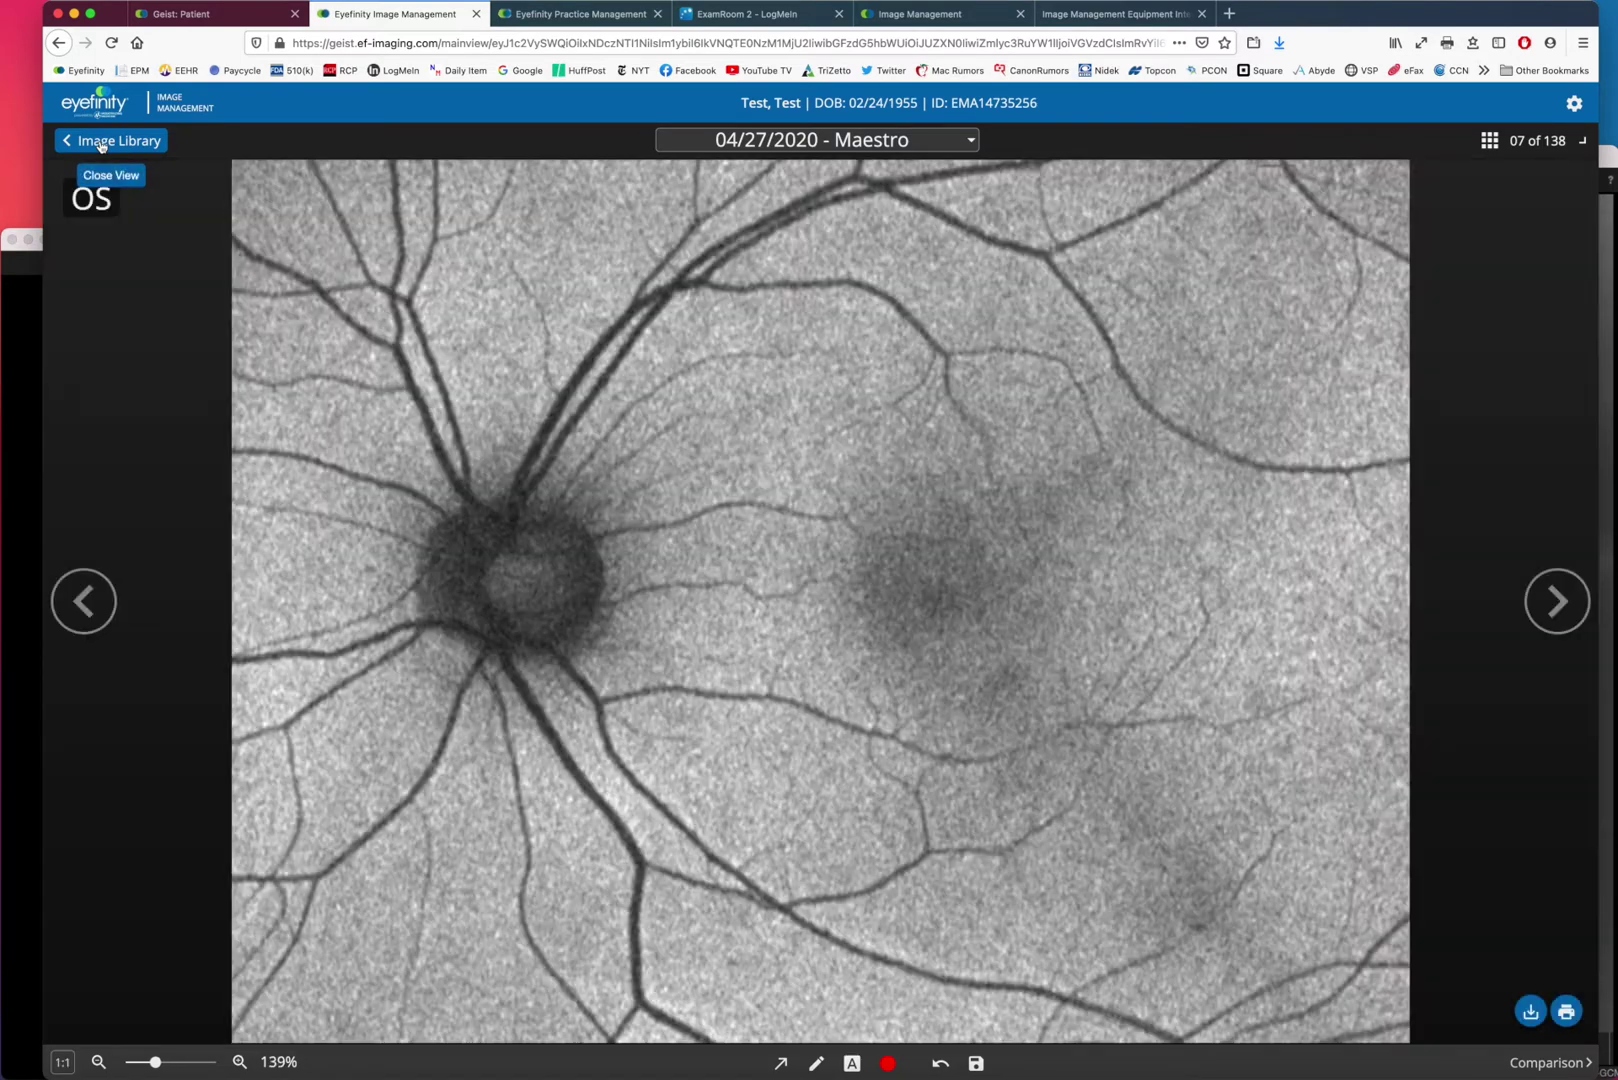
click(101, 146)
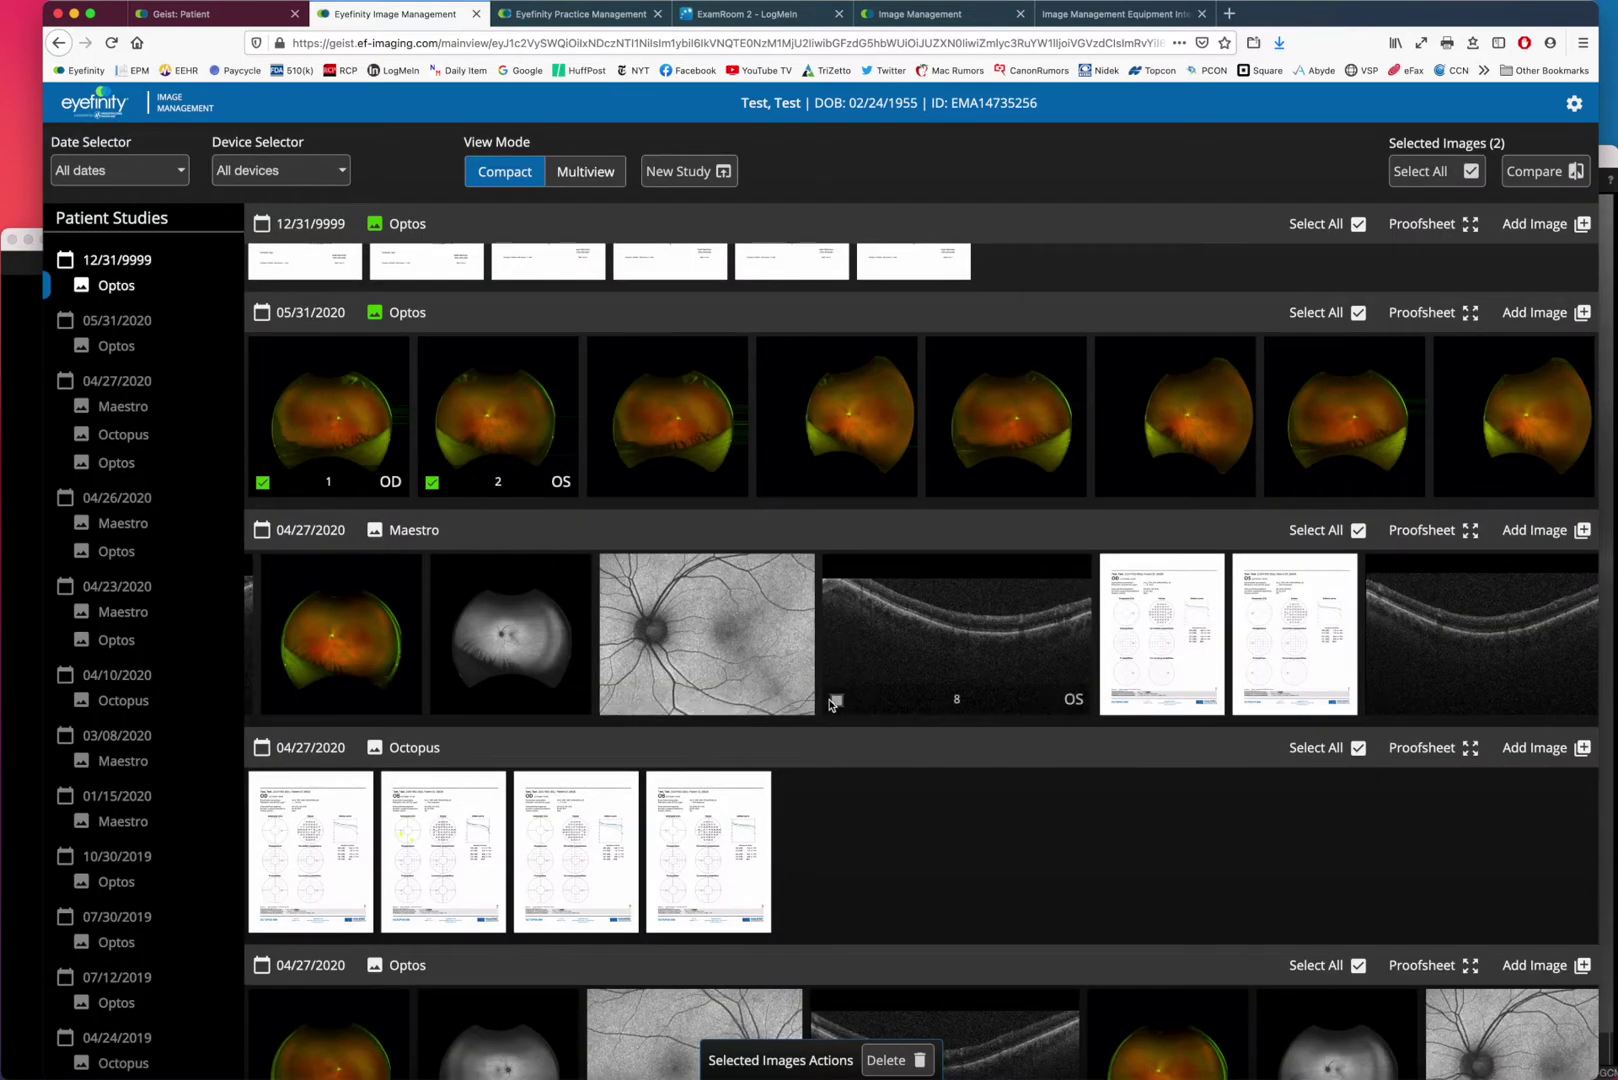
scroll(832, 703, down, 15)
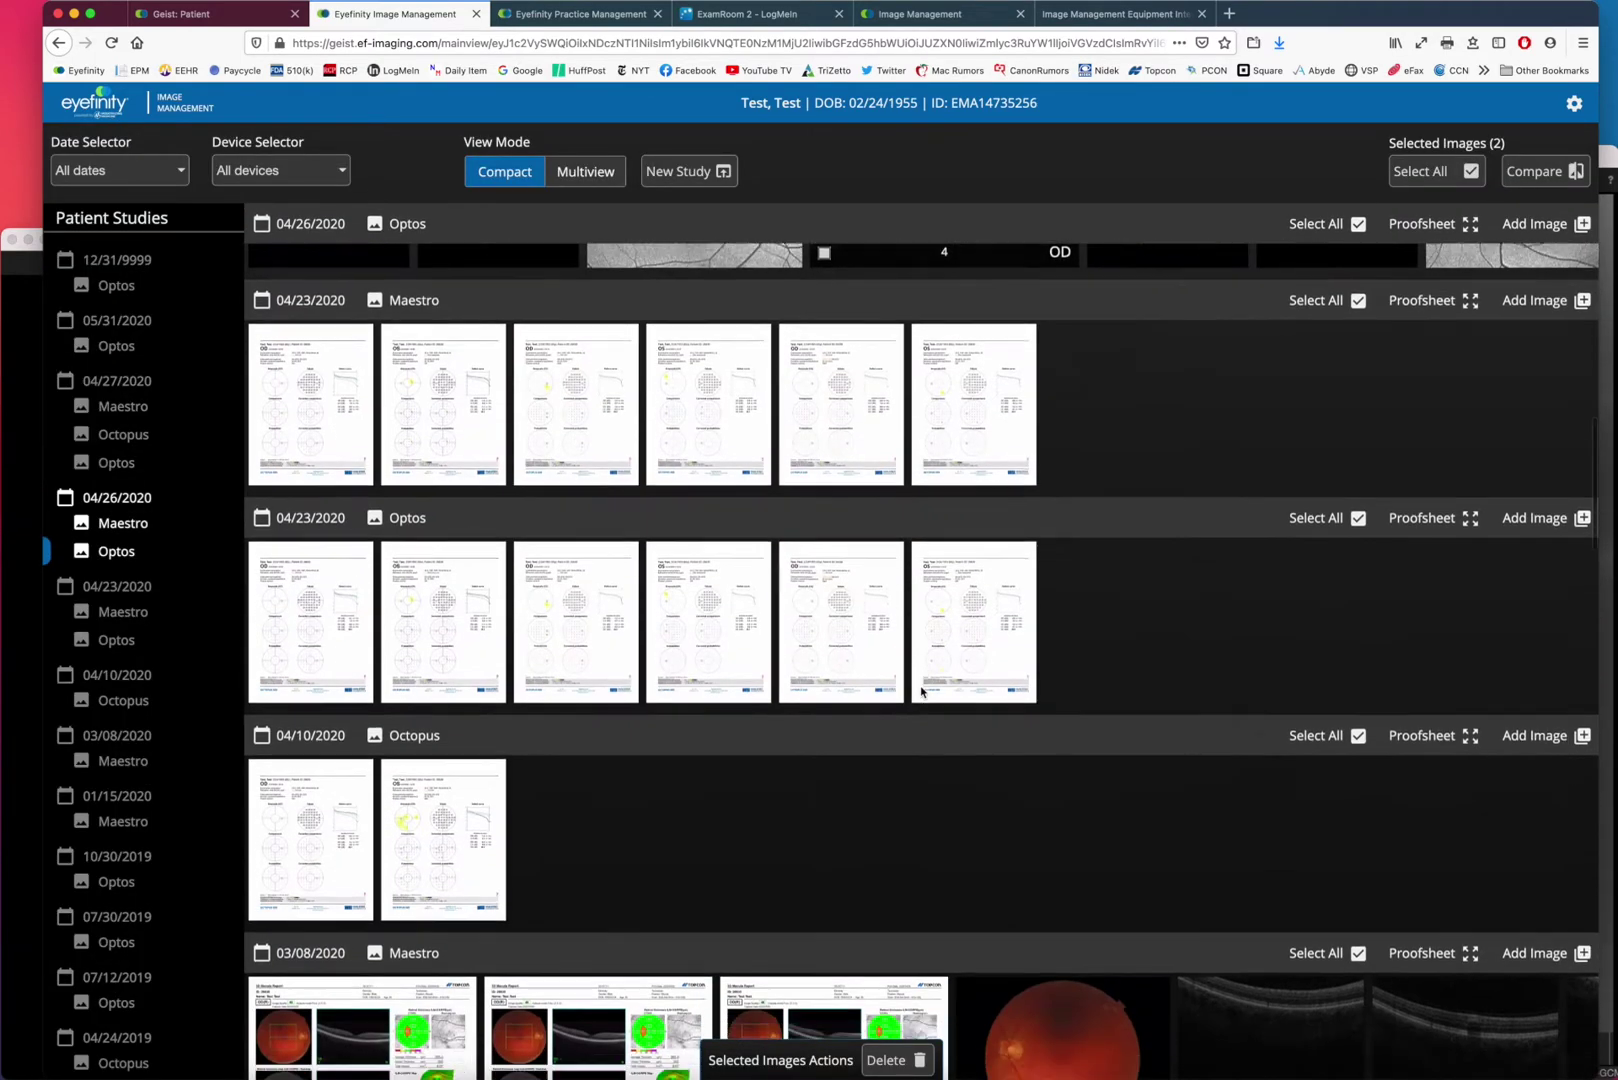
scroll(921, 691, down, 5)
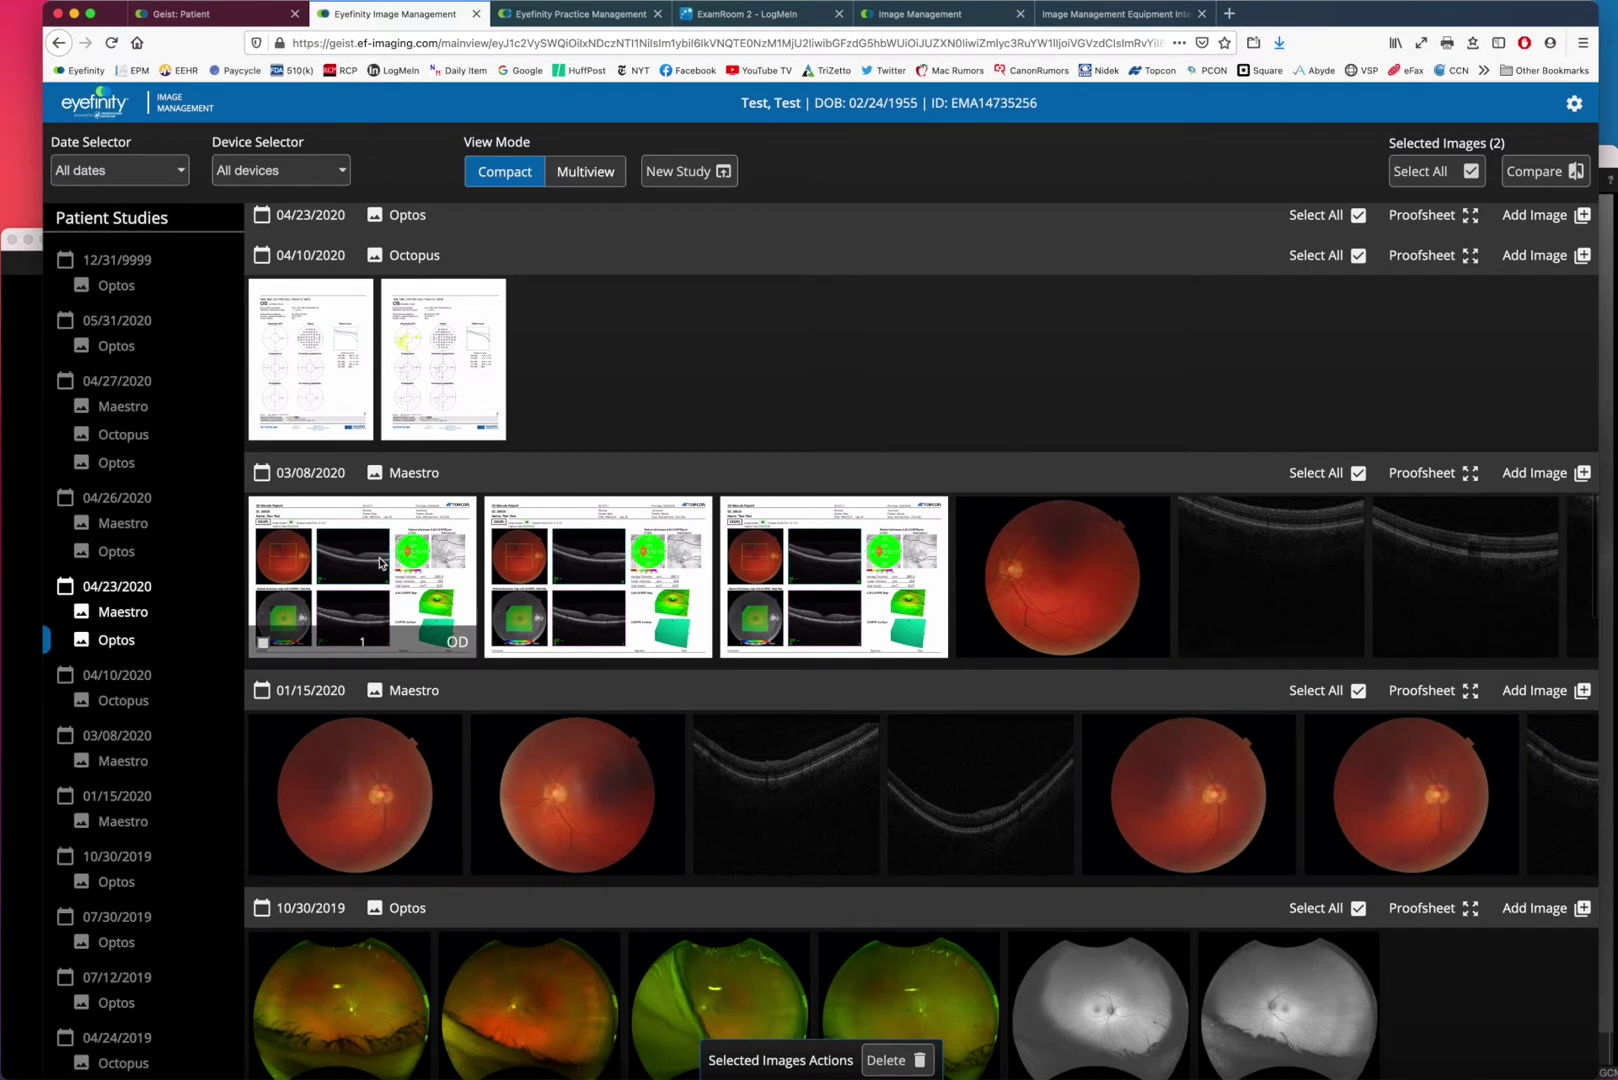
click(382, 562)
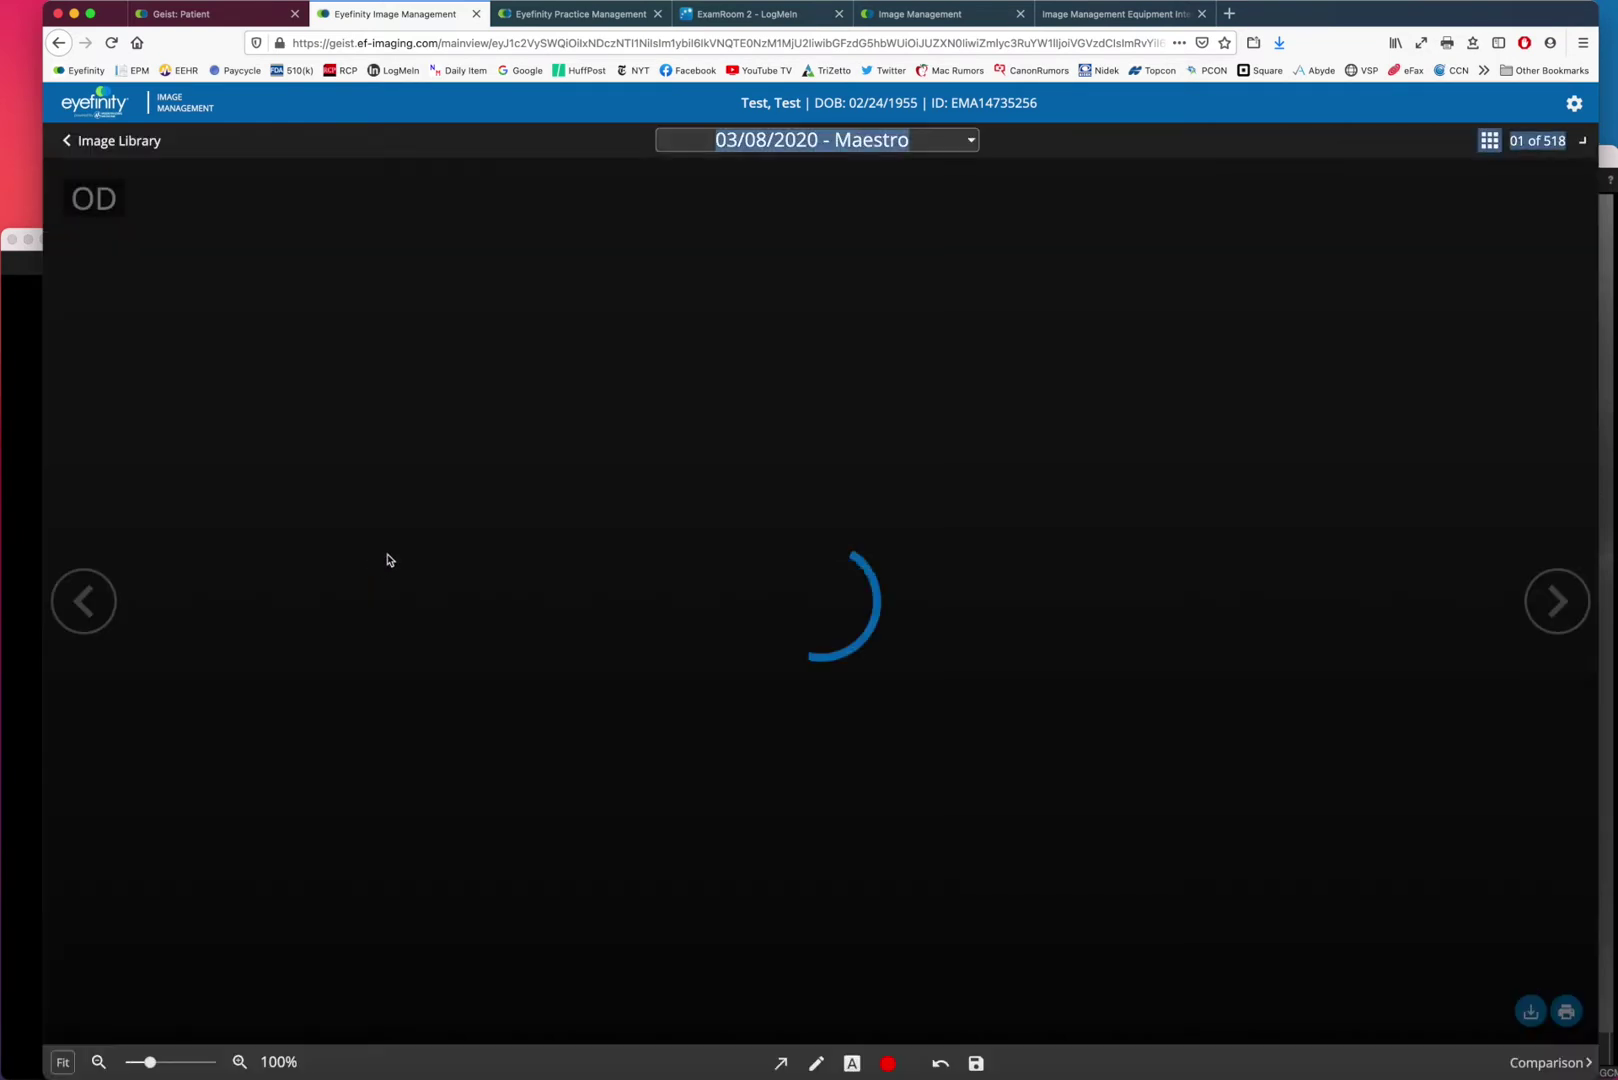
click(91, 145)
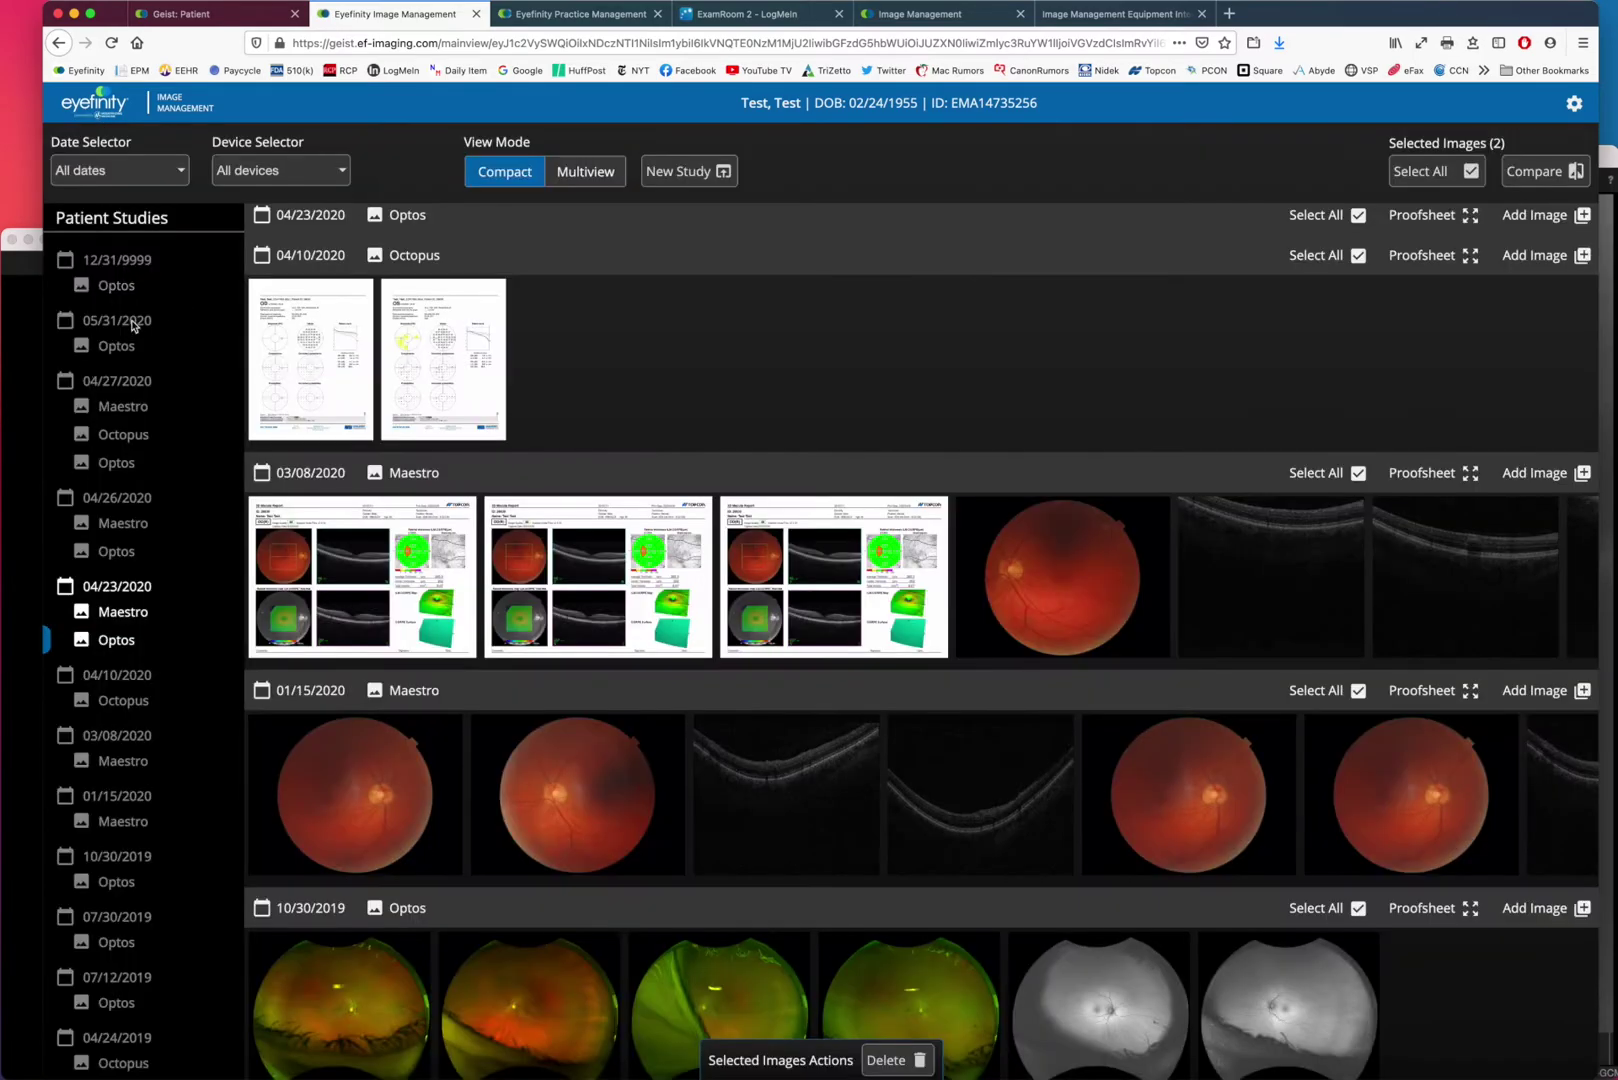
scroll(361, 538, down, 10)
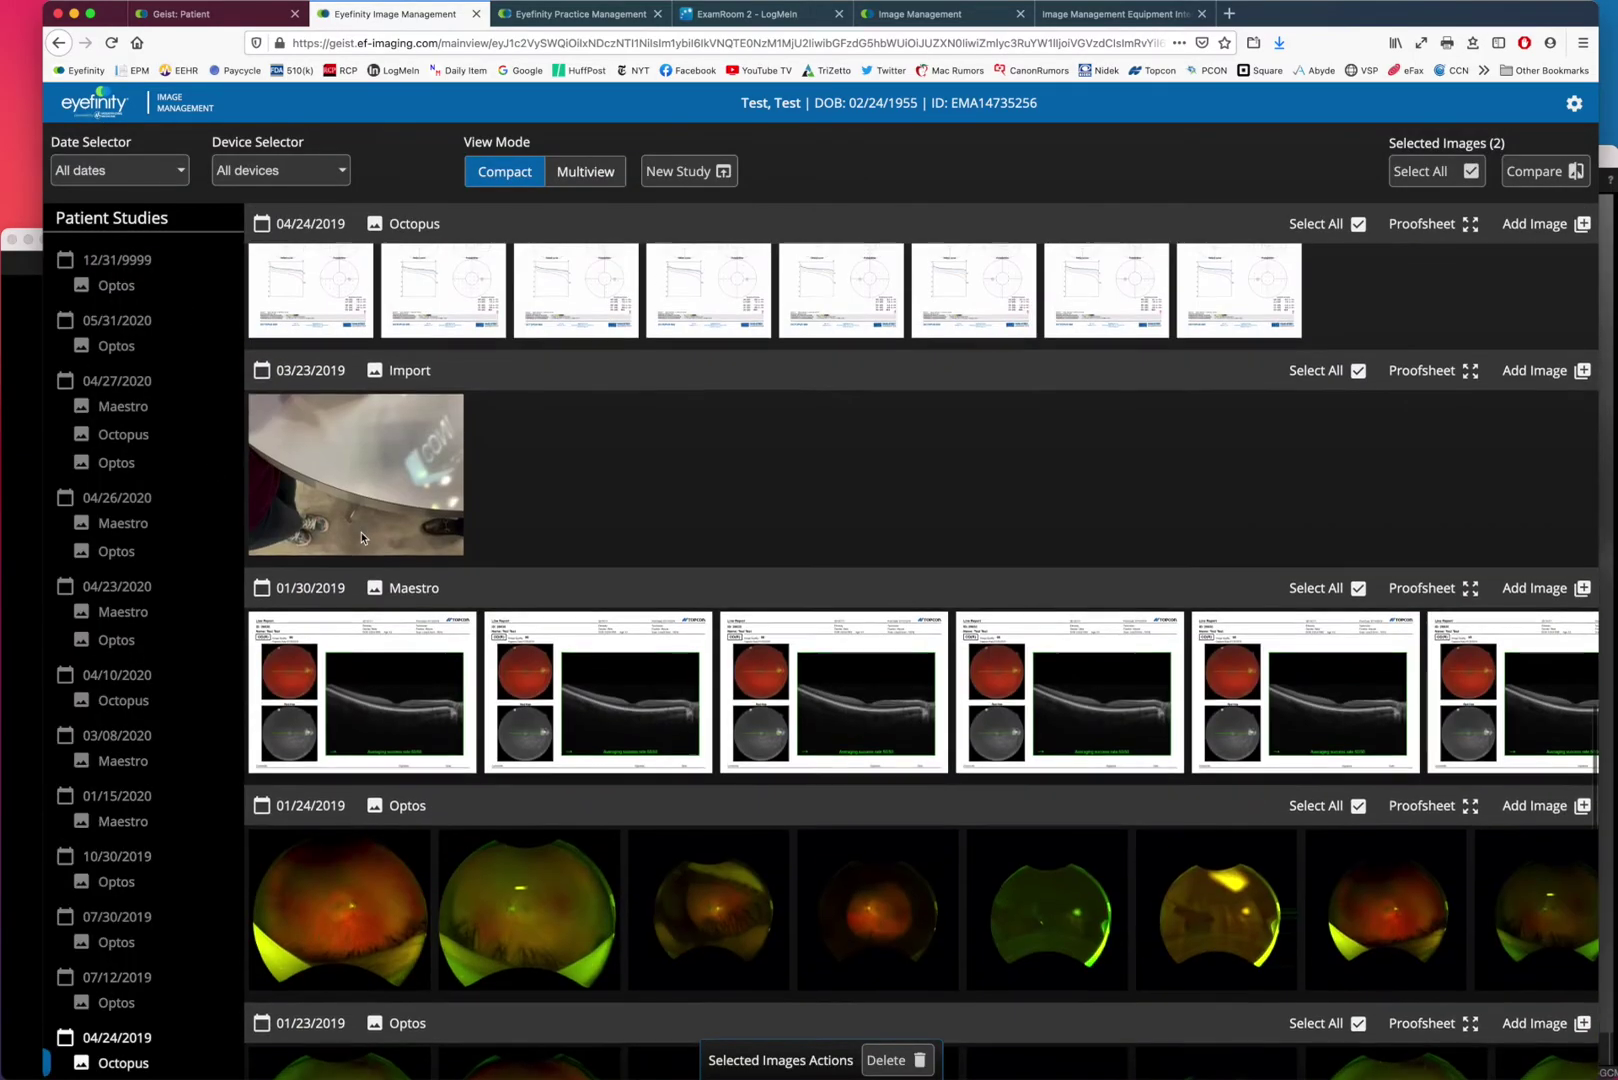
scroll(361, 538, up, 15)
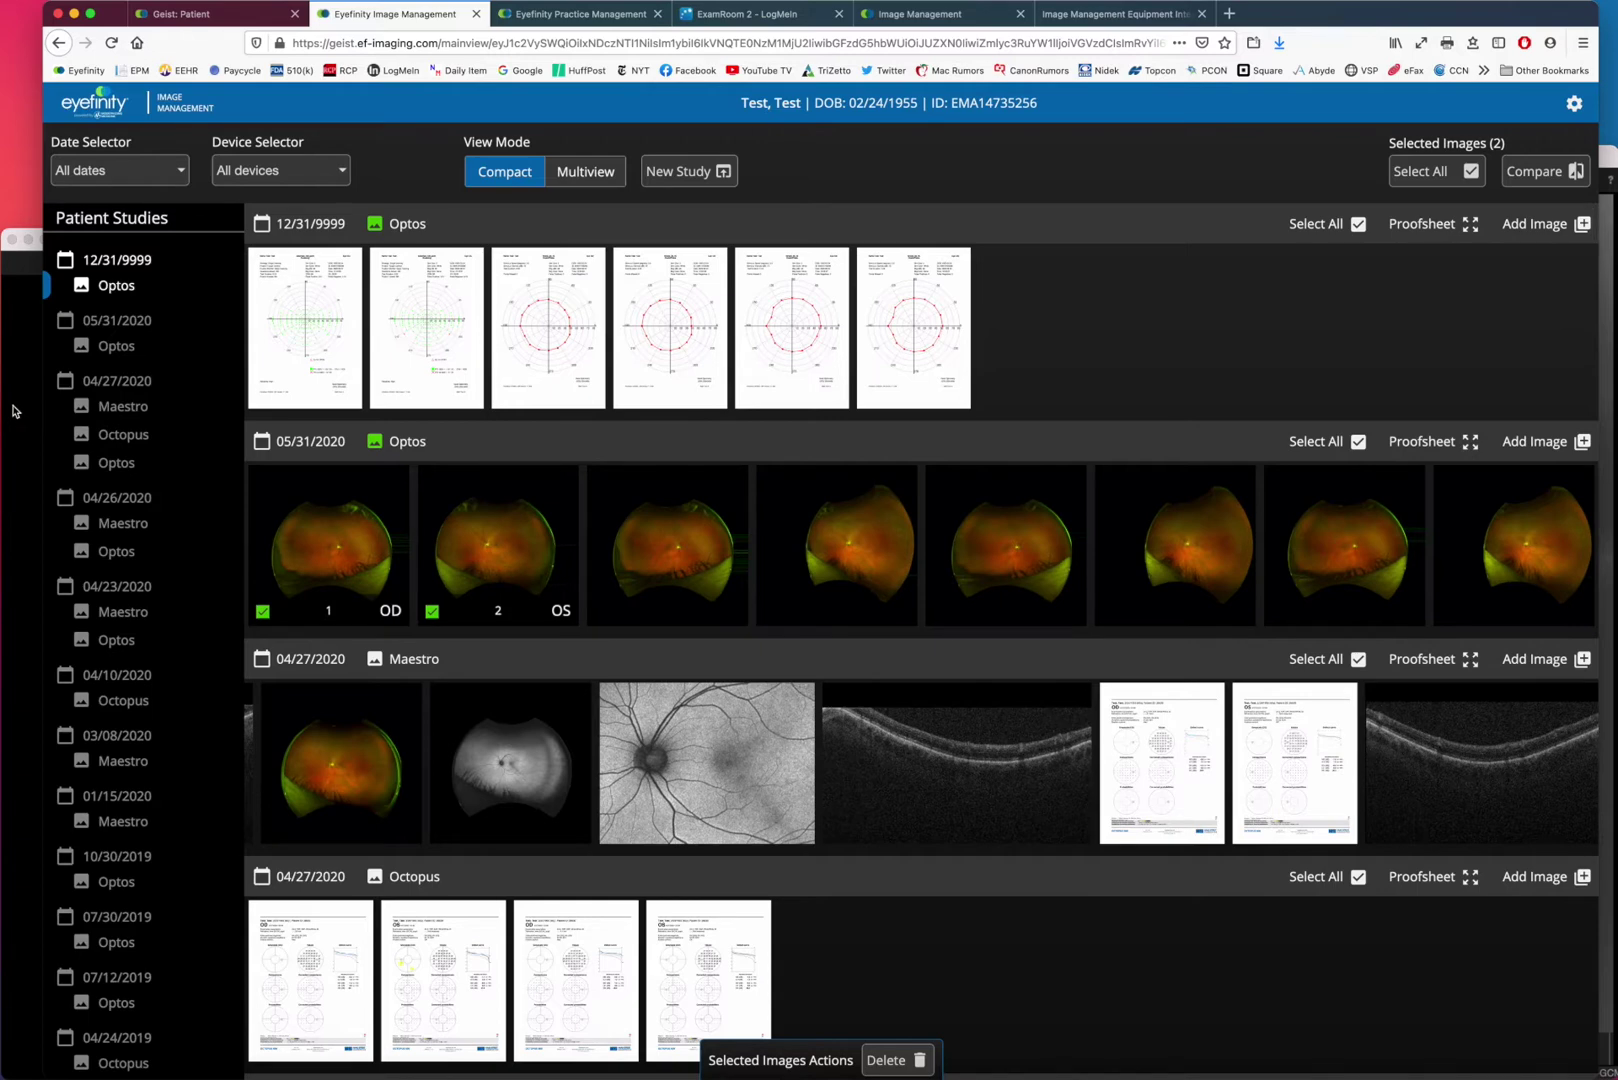
- Bring up the LogMeIn remote desktop for ExamRoom 2 Monitor 1
click(13, 410)
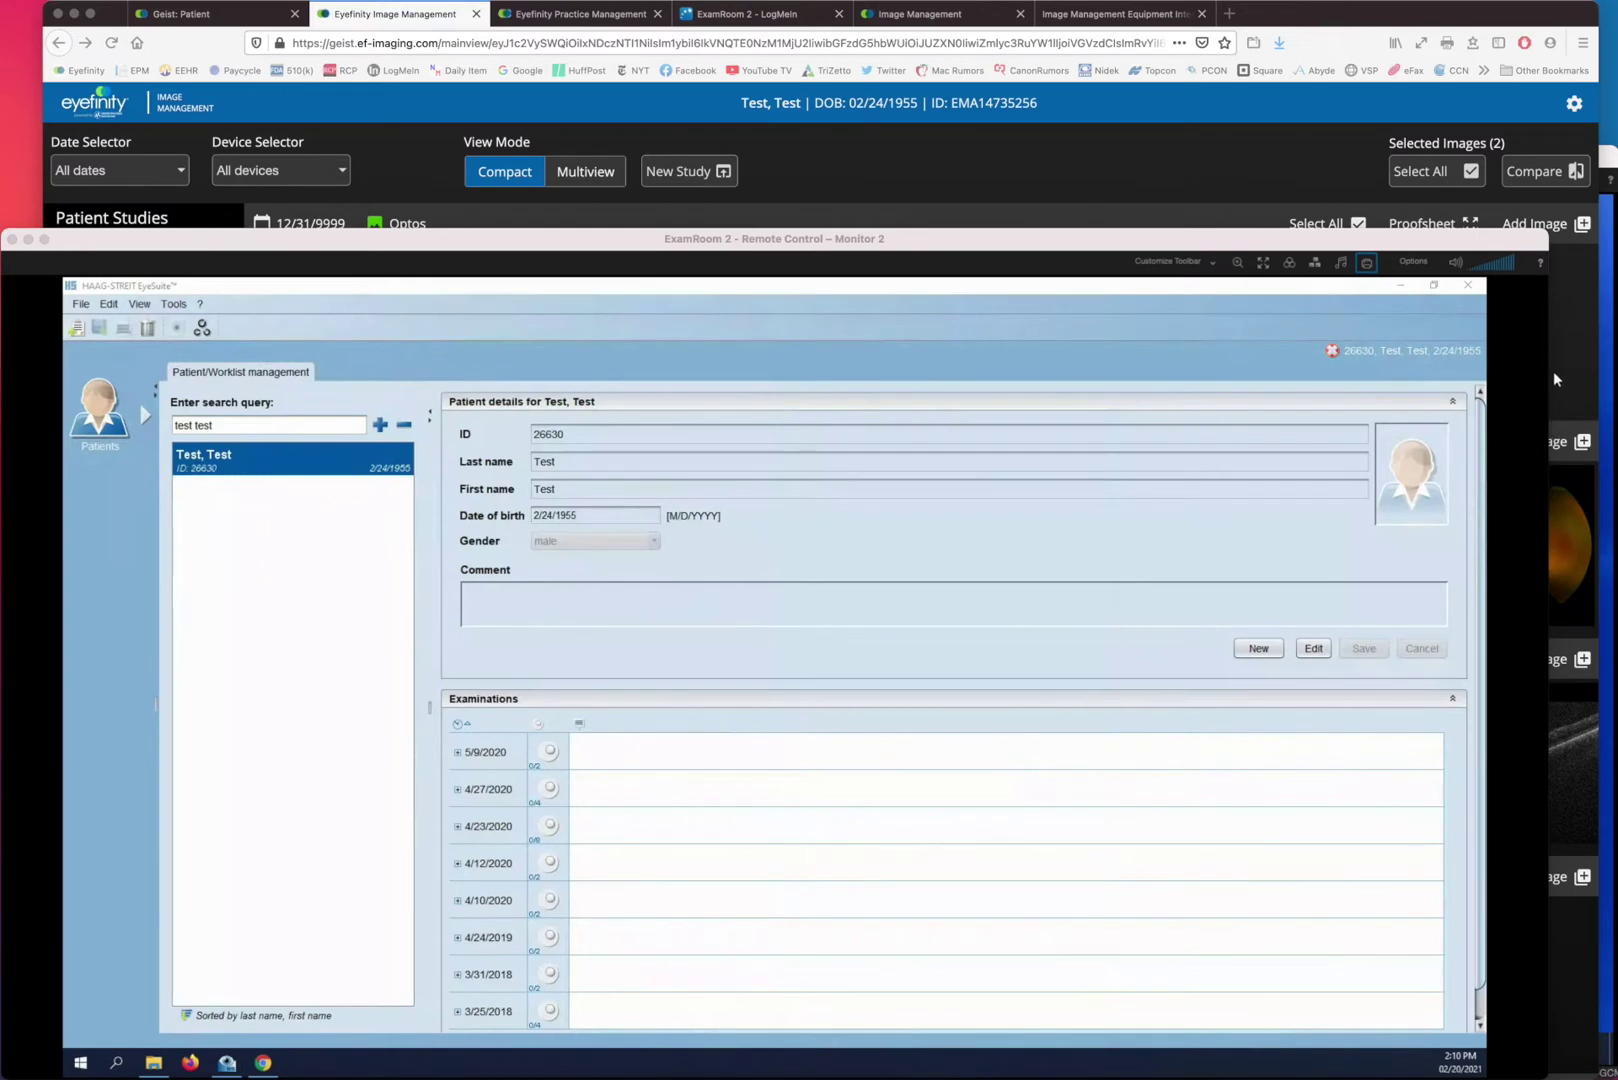
click(1604, 226)
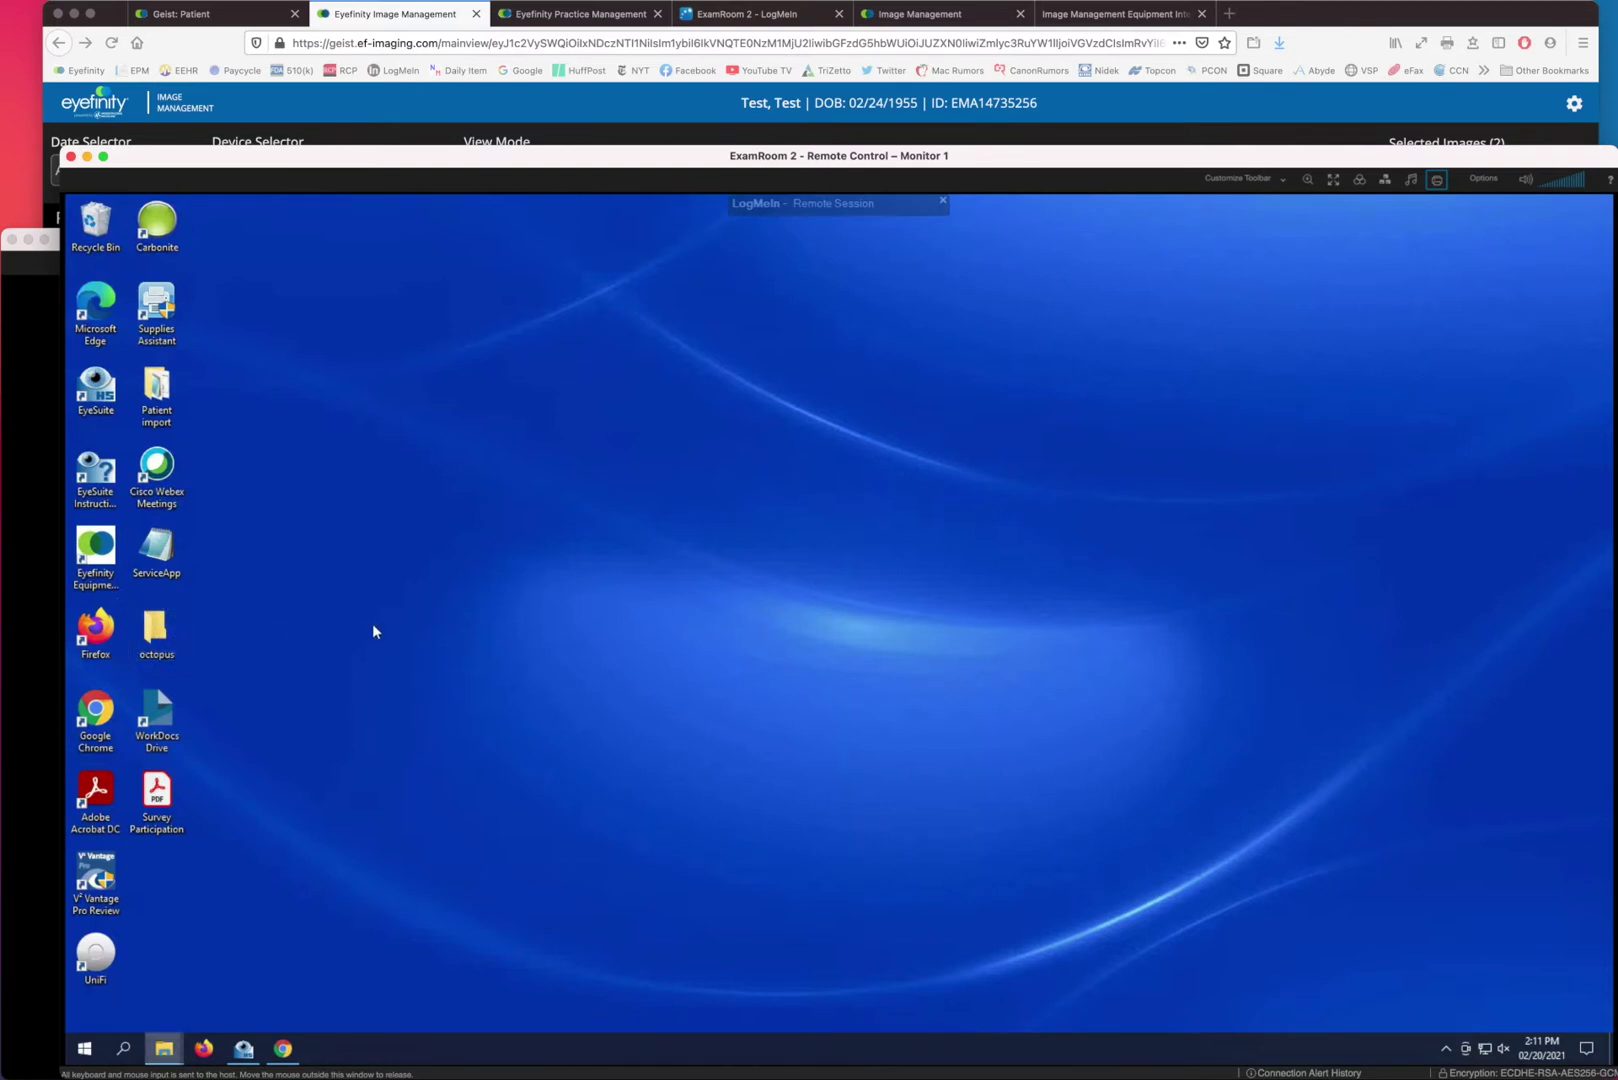
- Open the remote PC's octopus folder on Monitor 2 and confirm it is empty
double_click(150, 640)
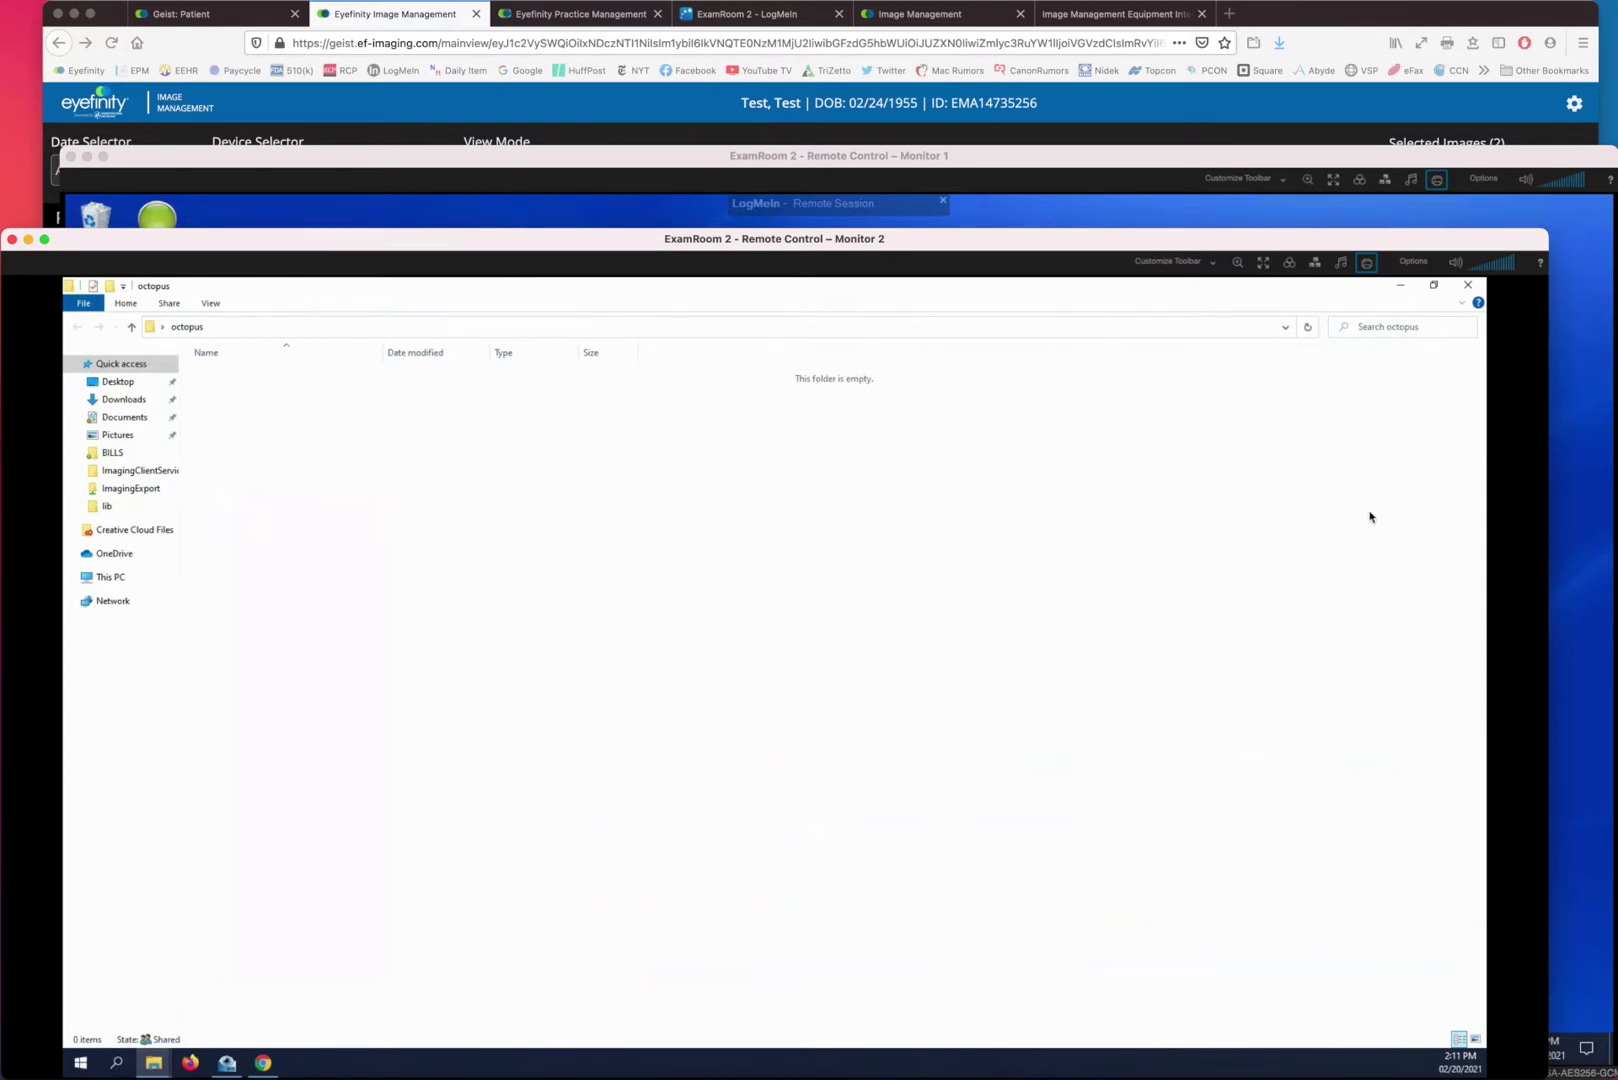
click(1554, 416)
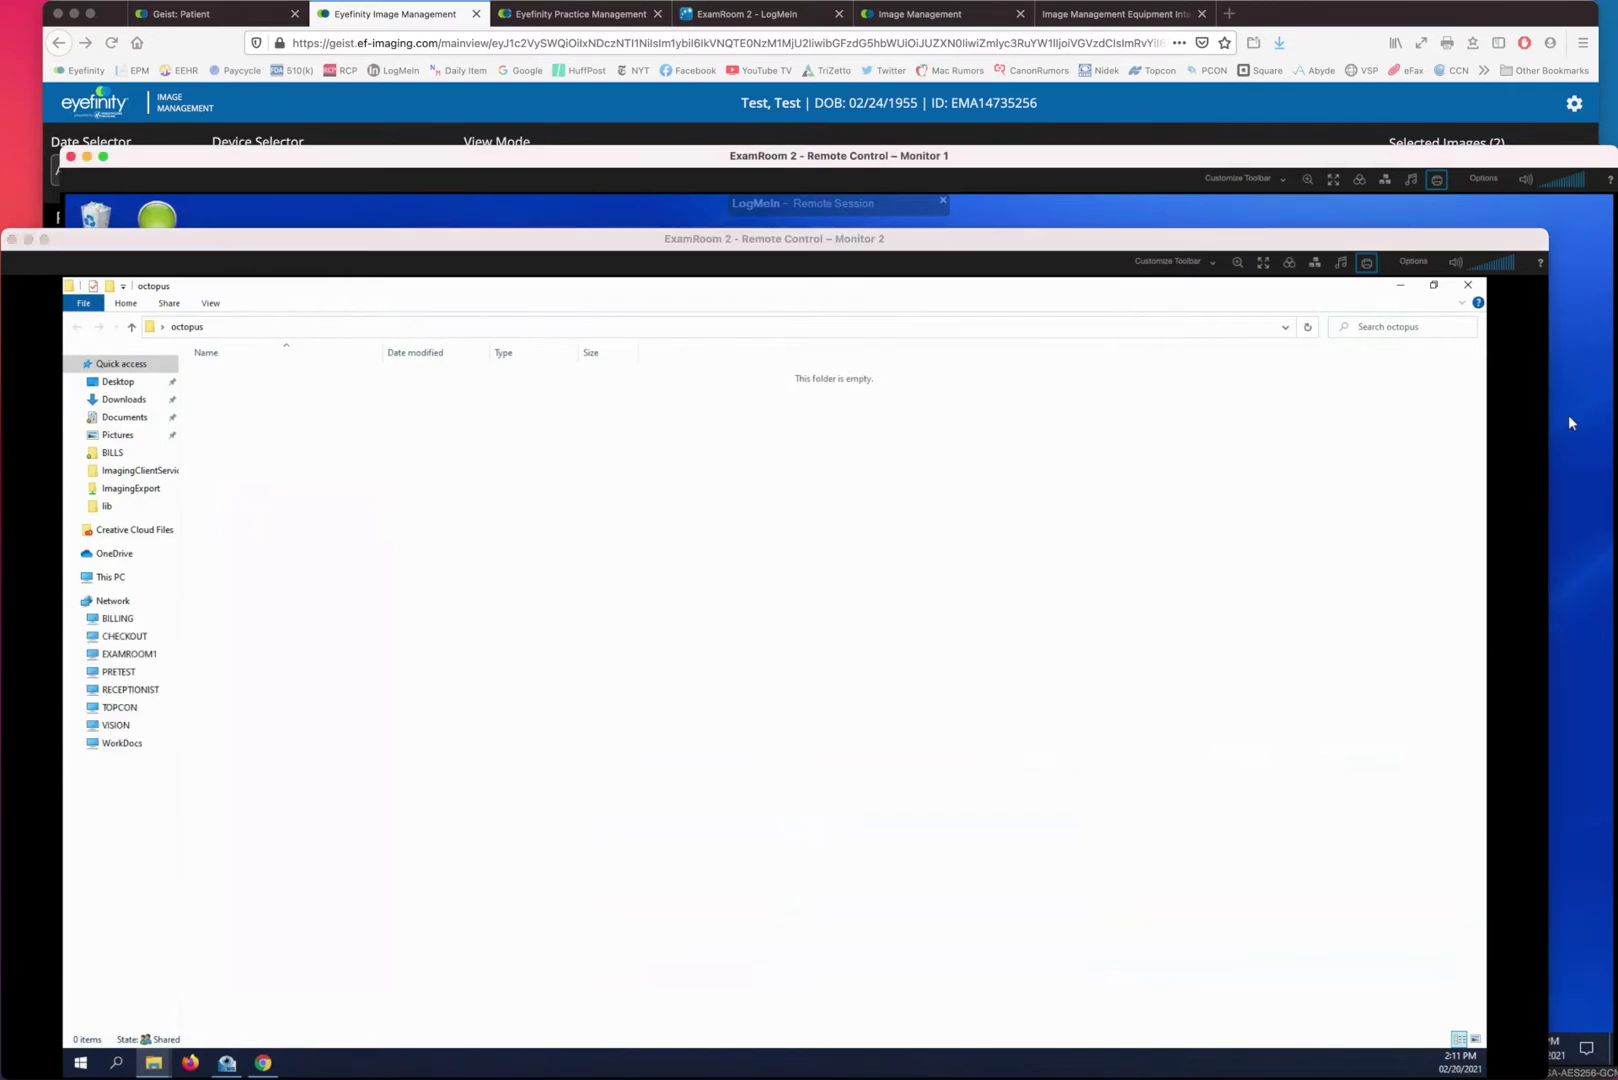
click(1002, 512)
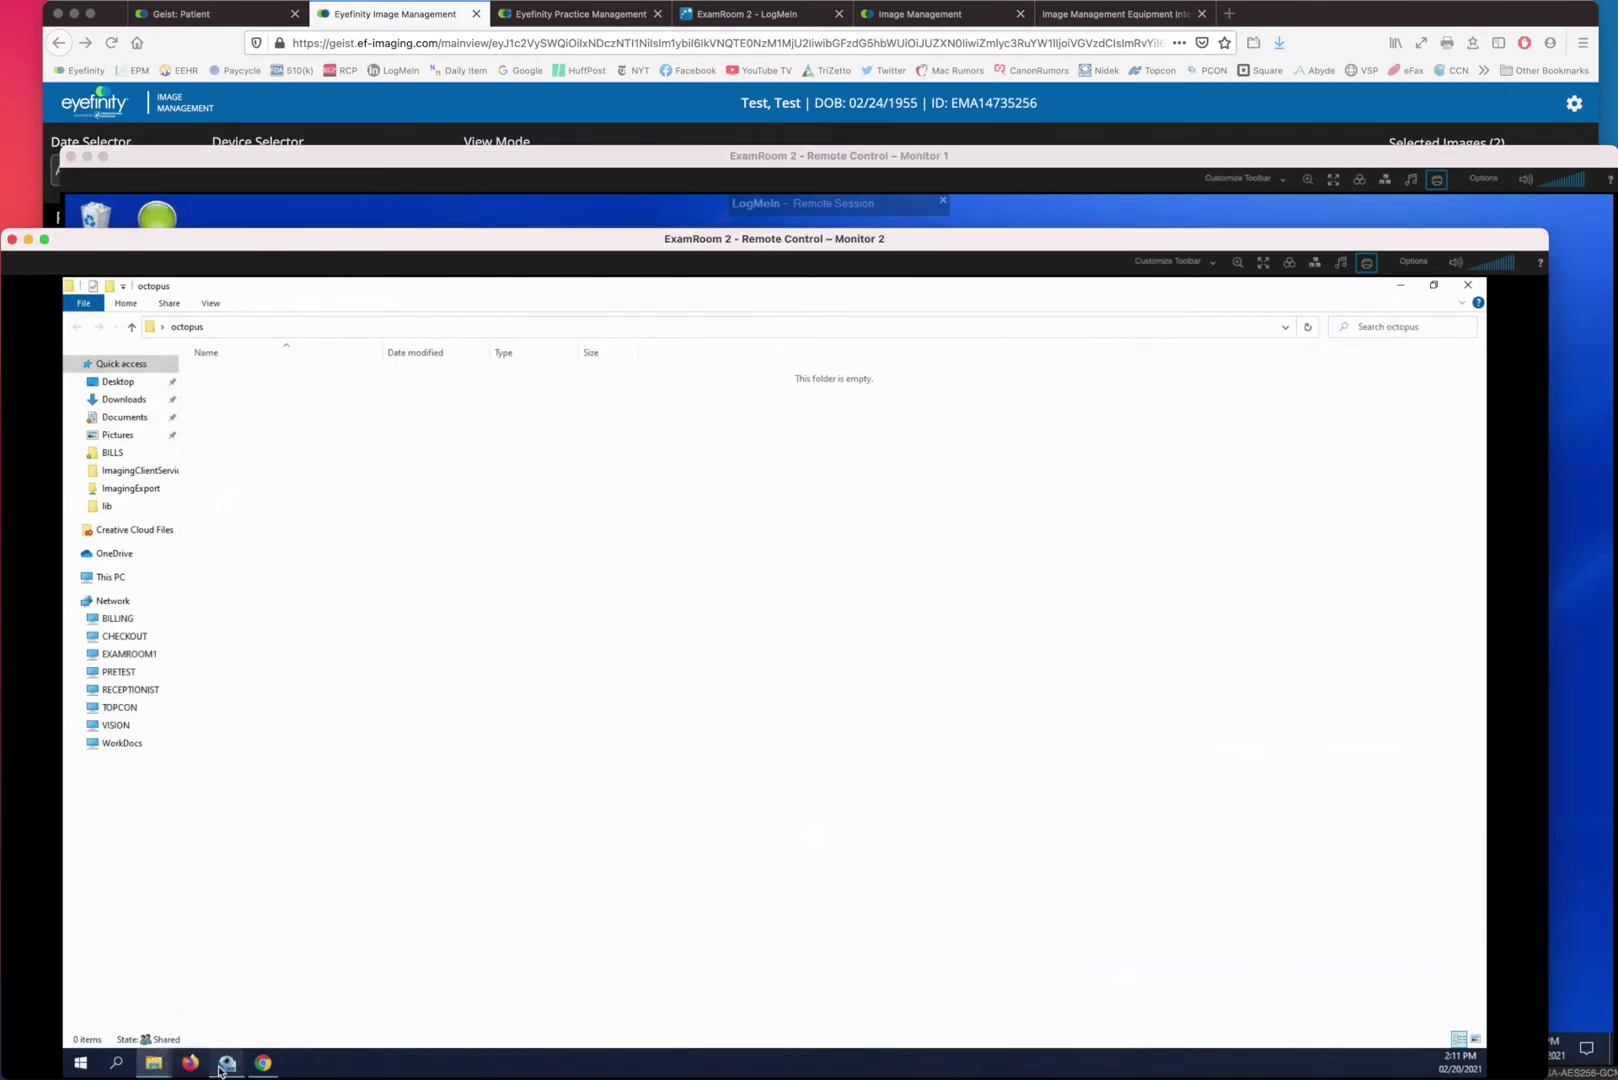
- Stop the remote PC's Imaging Client Services from its system tray icon
click(1592, 869)
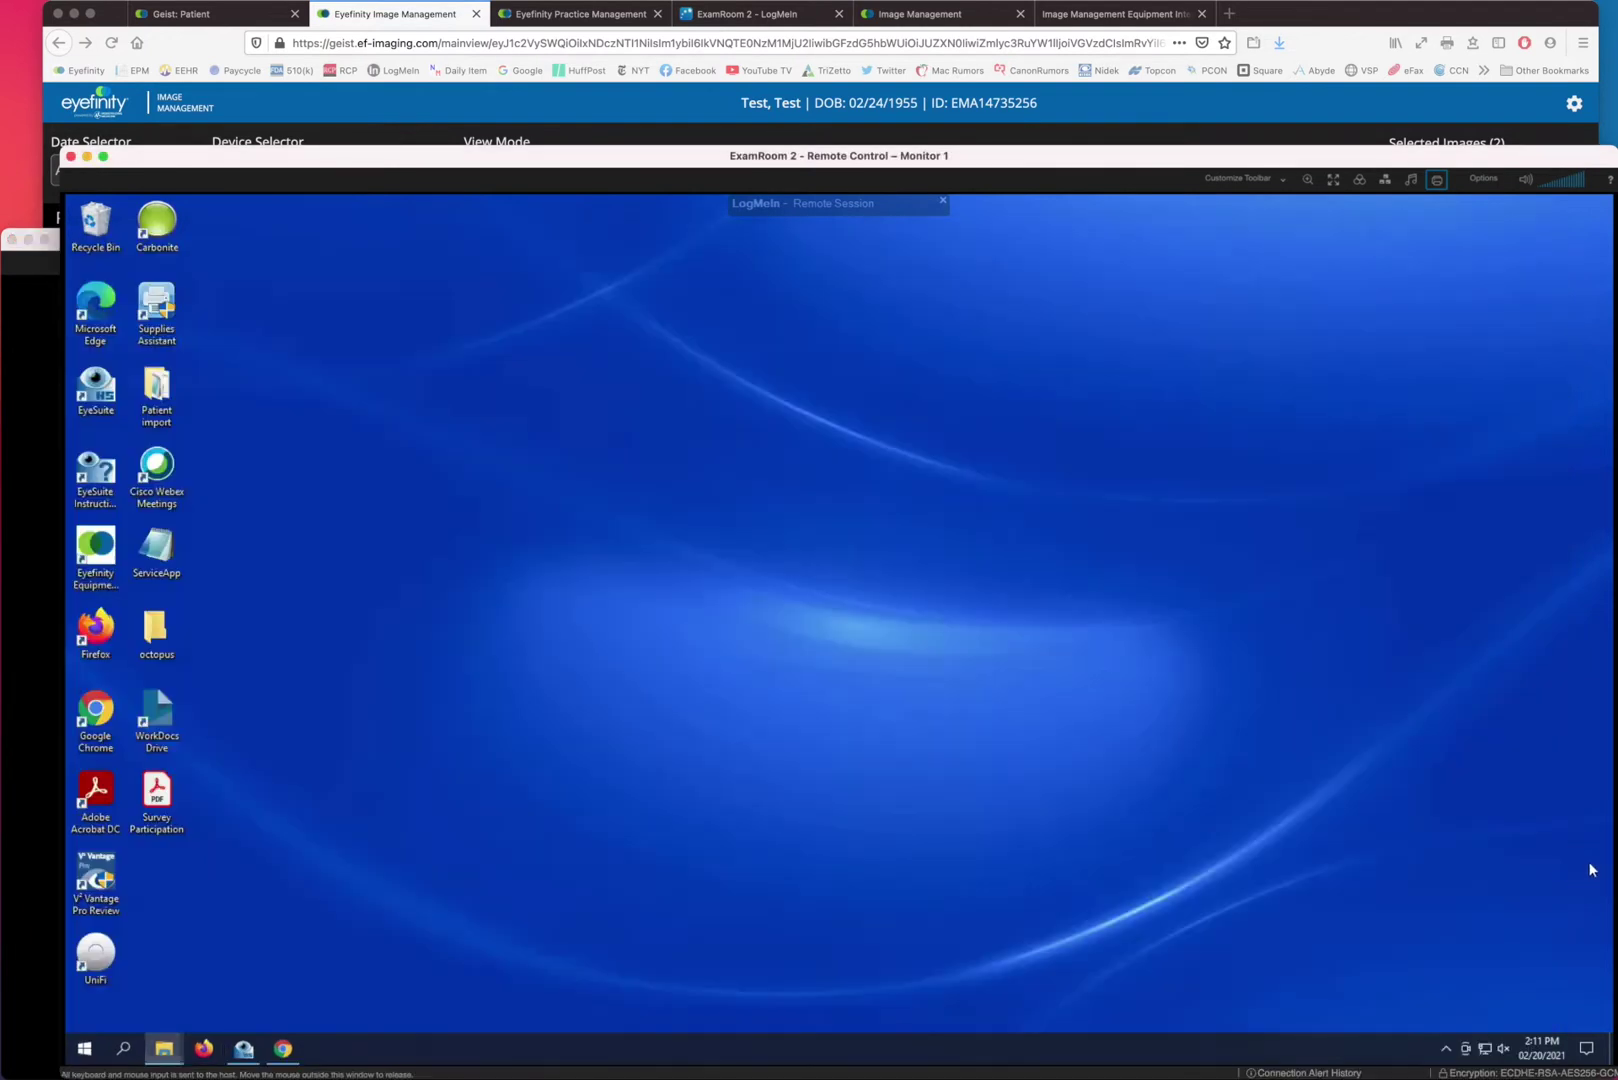
click(1446, 1048)
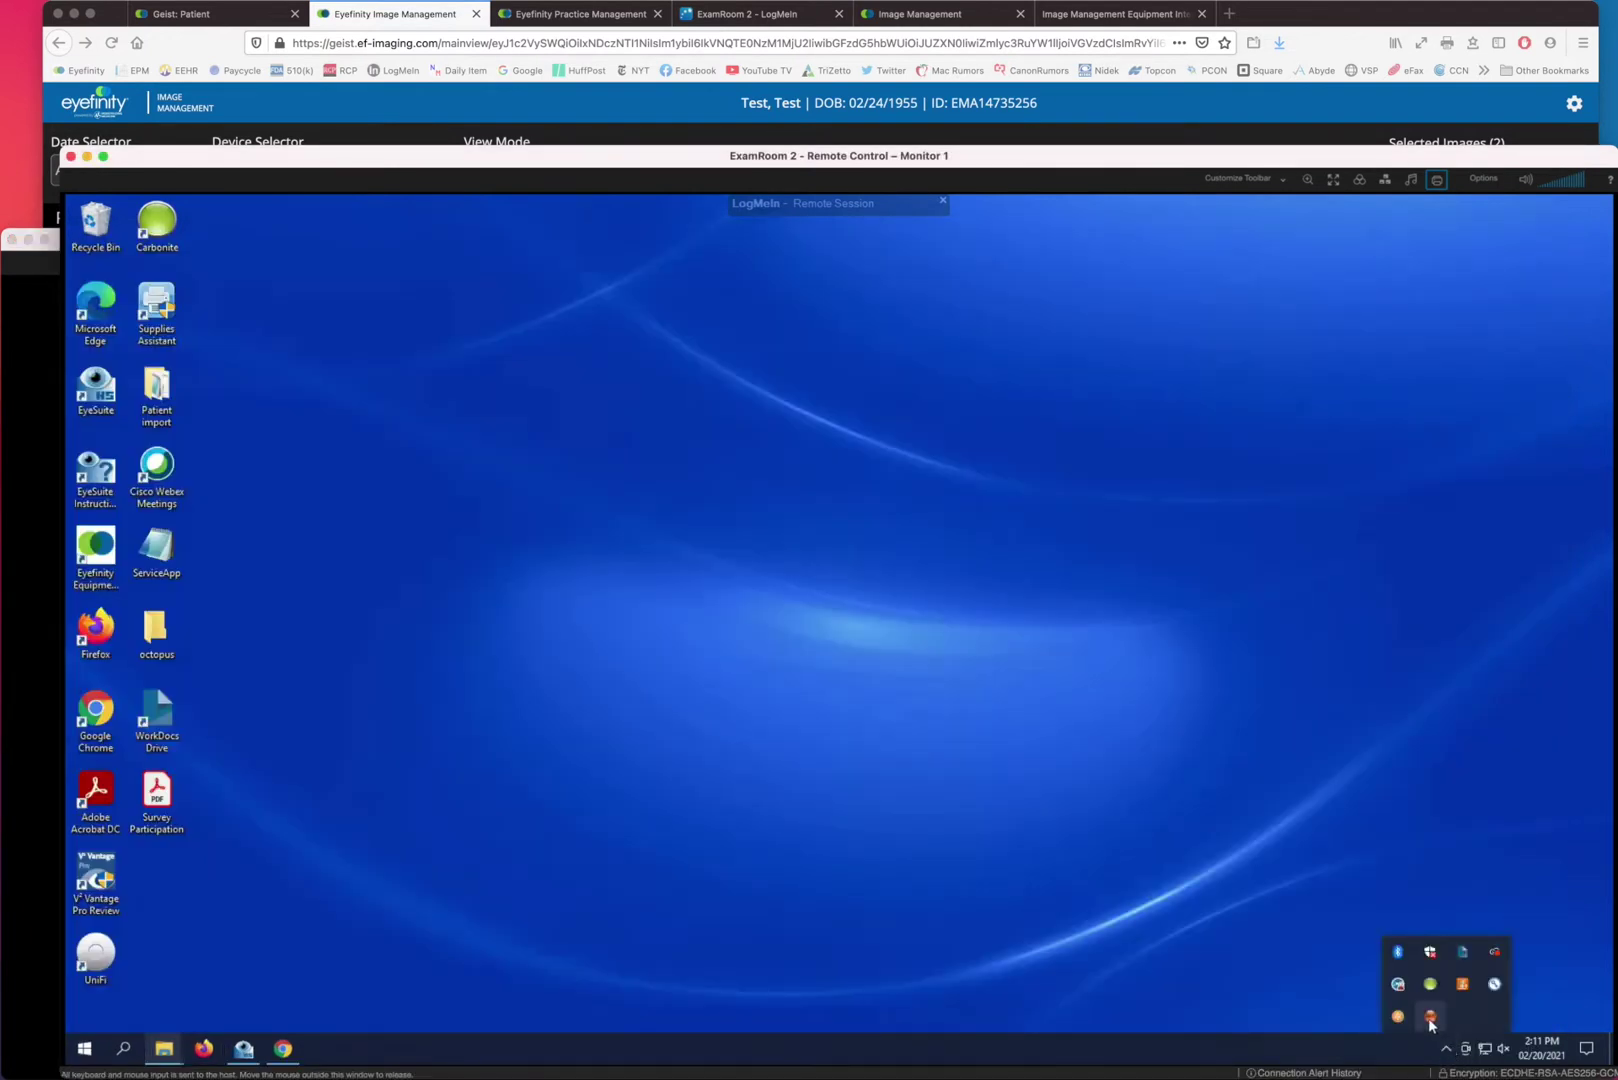
right_click(1430, 1018)
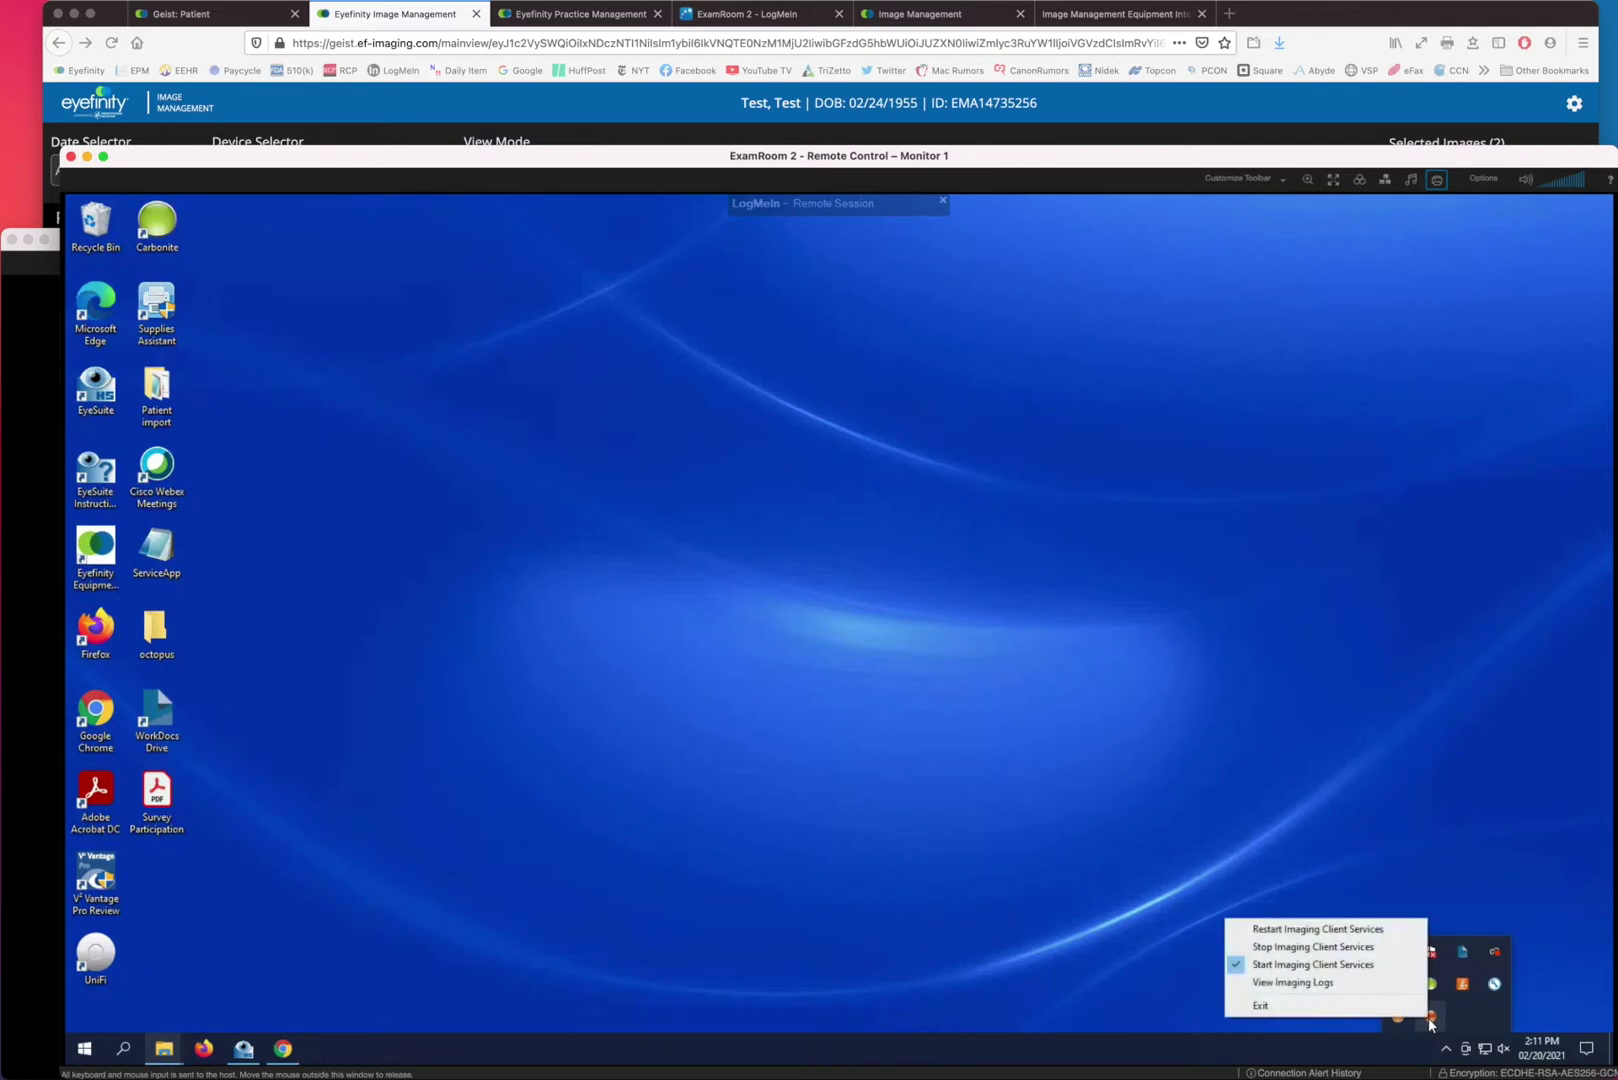
click(1314, 948)
click(14, 618)
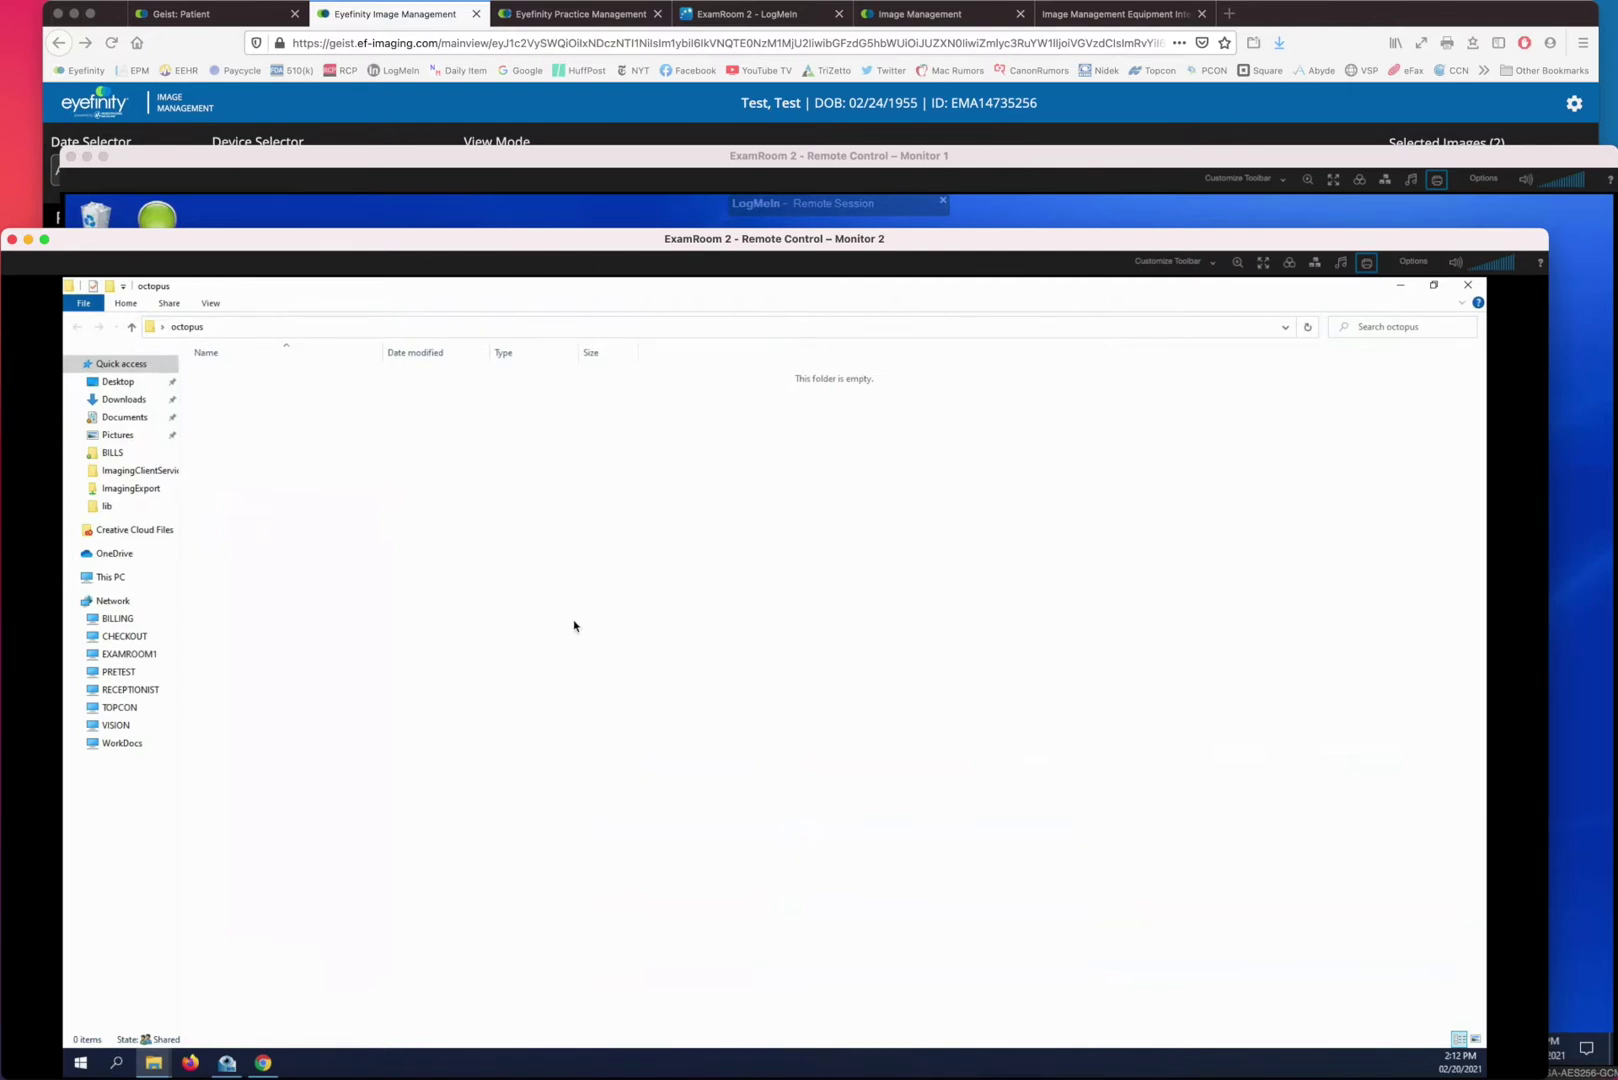
- Launch EyeSuite on the remote PC and open Tools > Preferences
click(1581, 551)
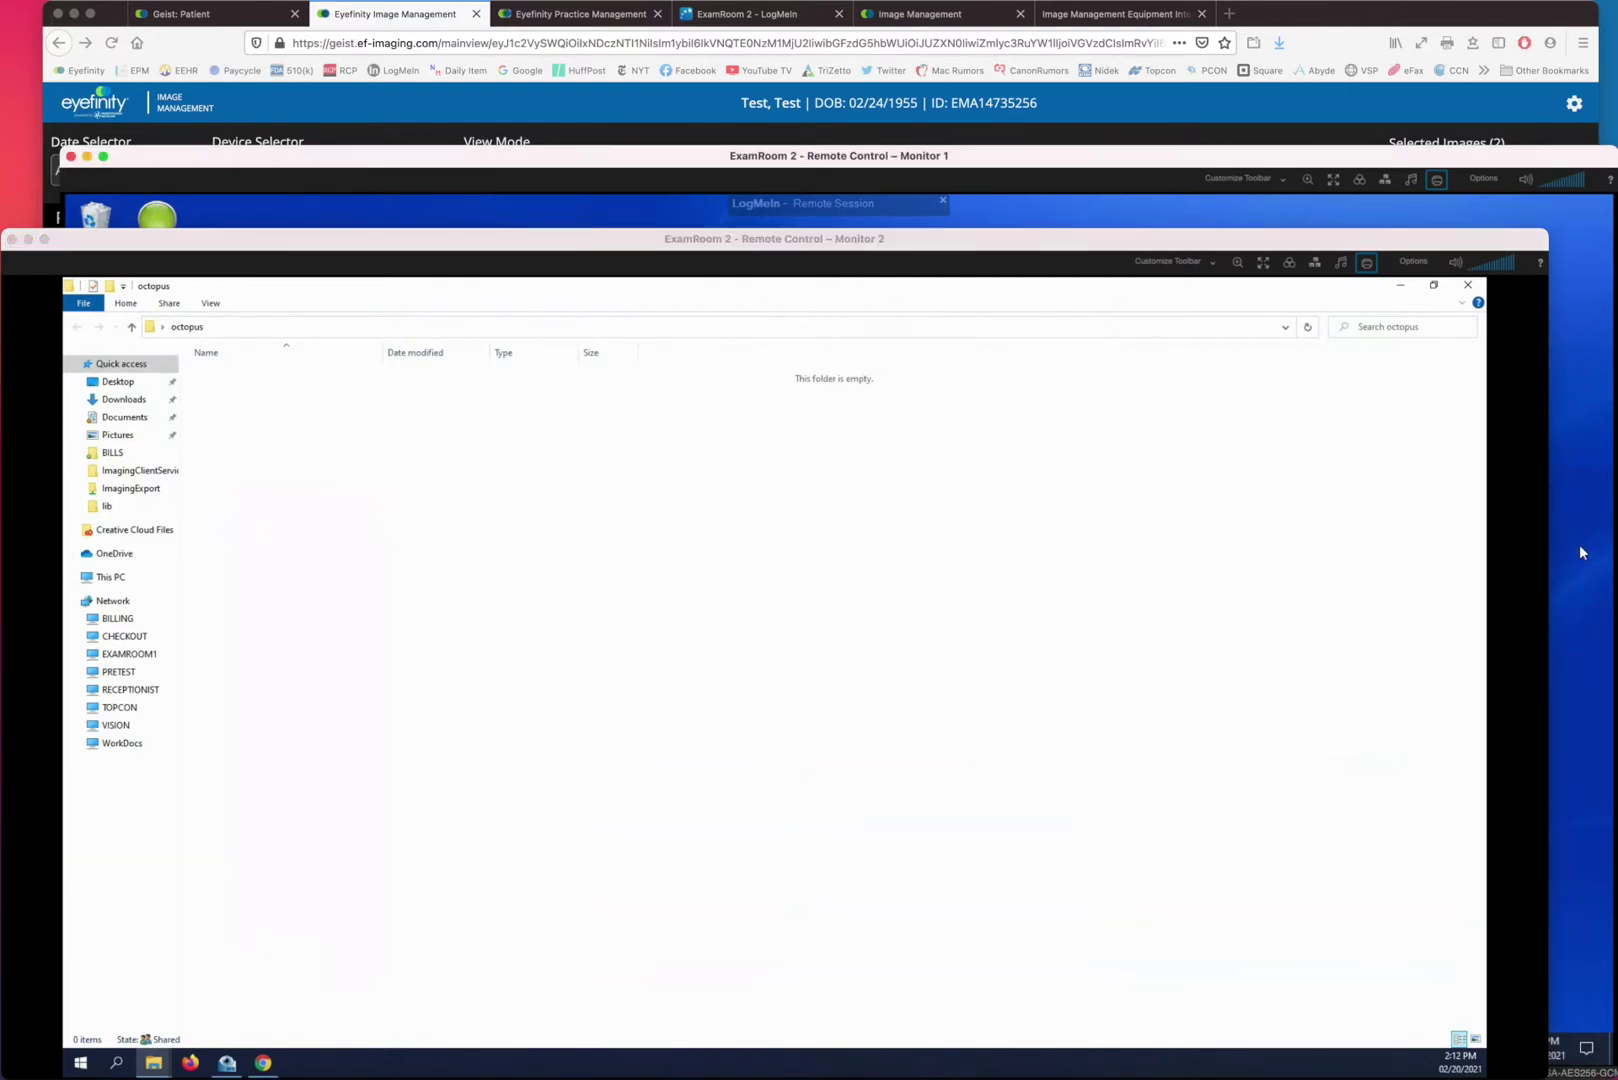
click(505, 744)
click(227, 1062)
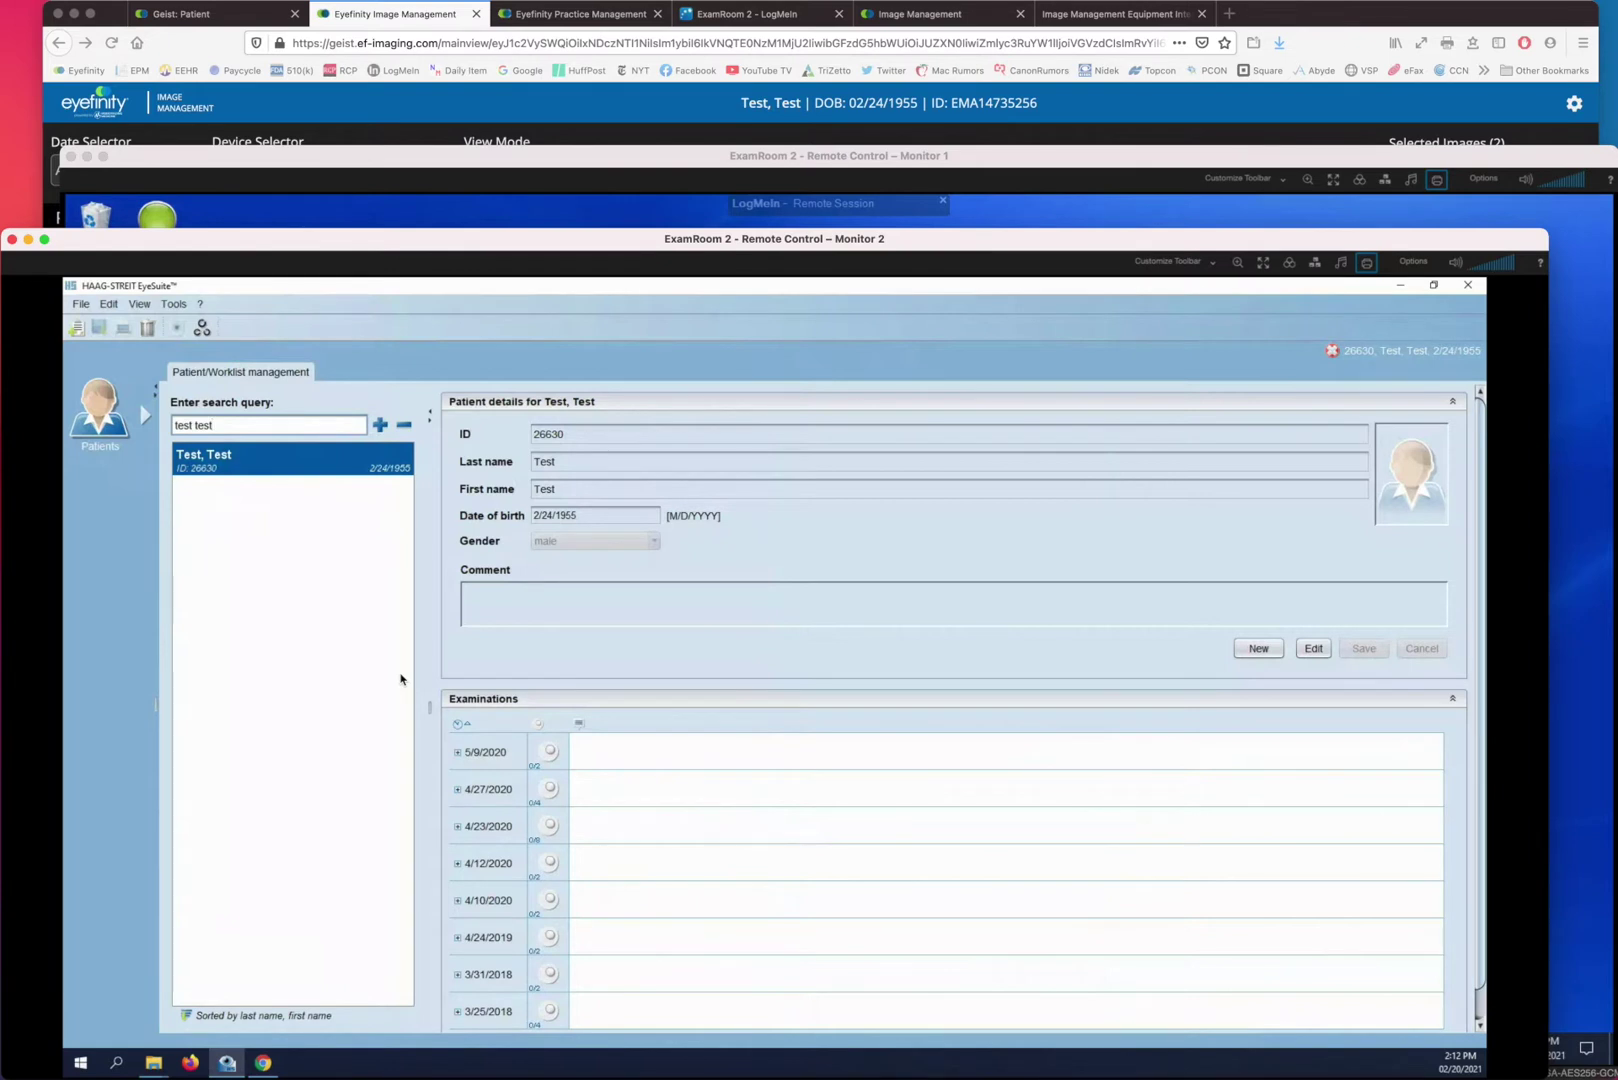
click(173, 305)
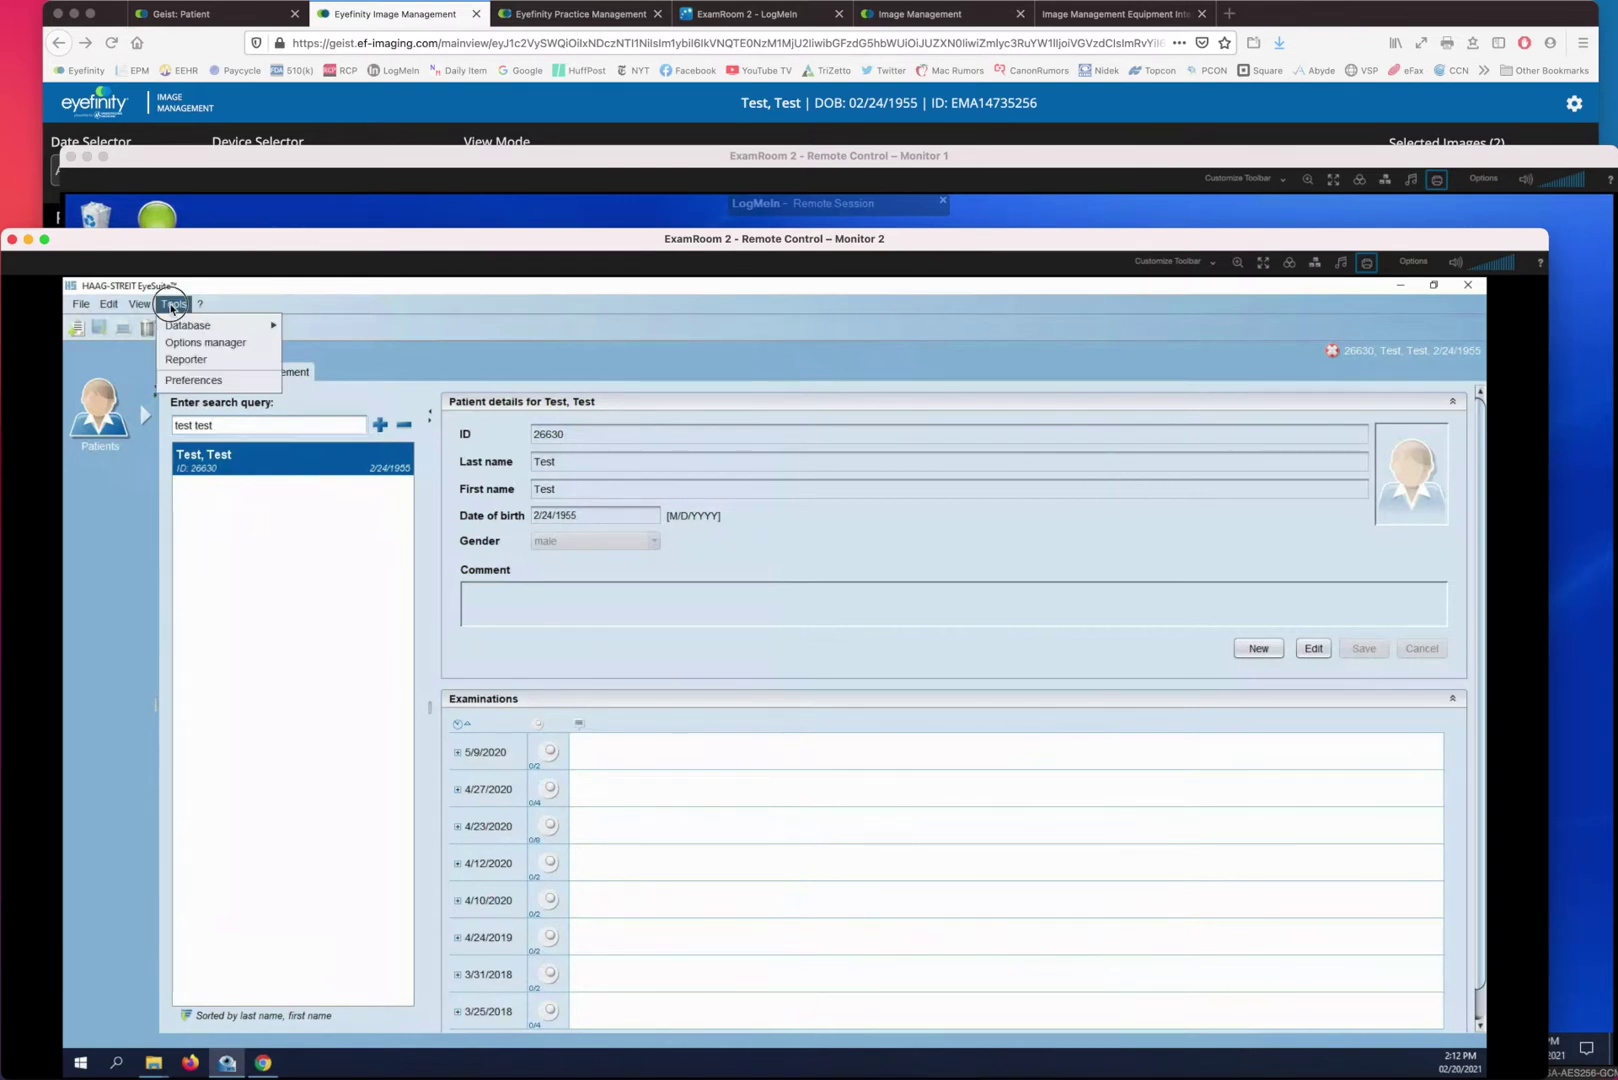
click(190, 381)
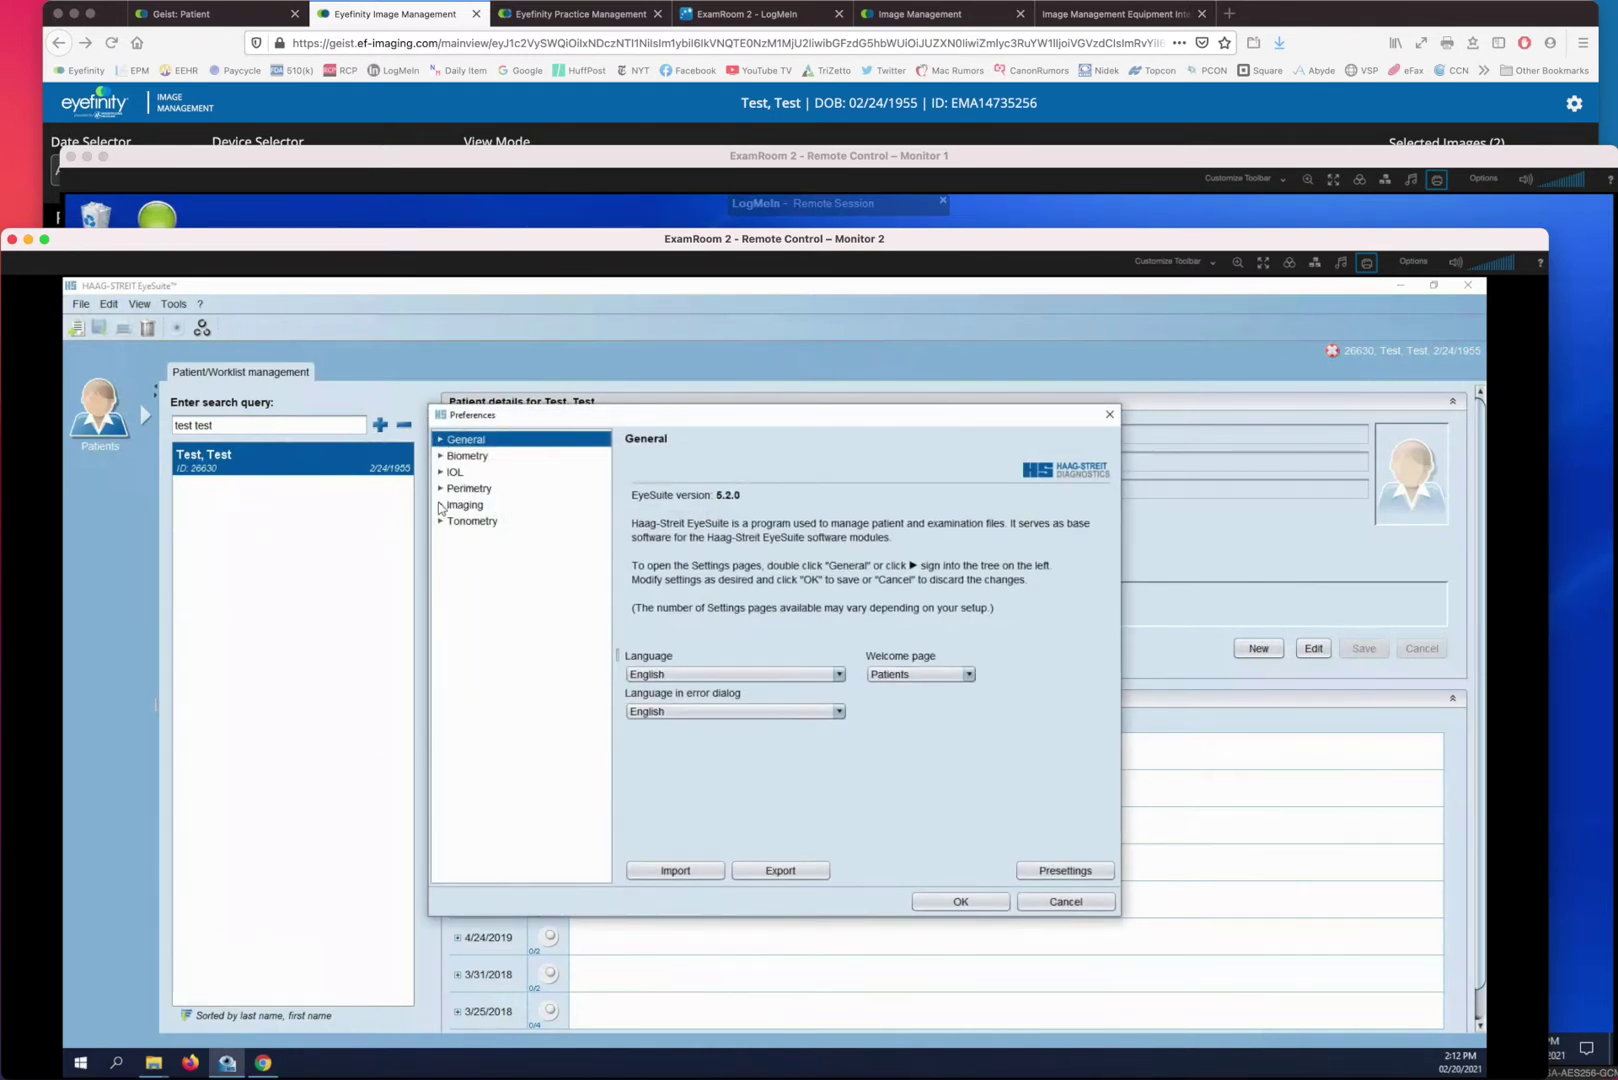
- Review Perimetry > Printouts settings (PDF mode, EyeSuite PDF Printer) and cancel without saving
click(440, 489)
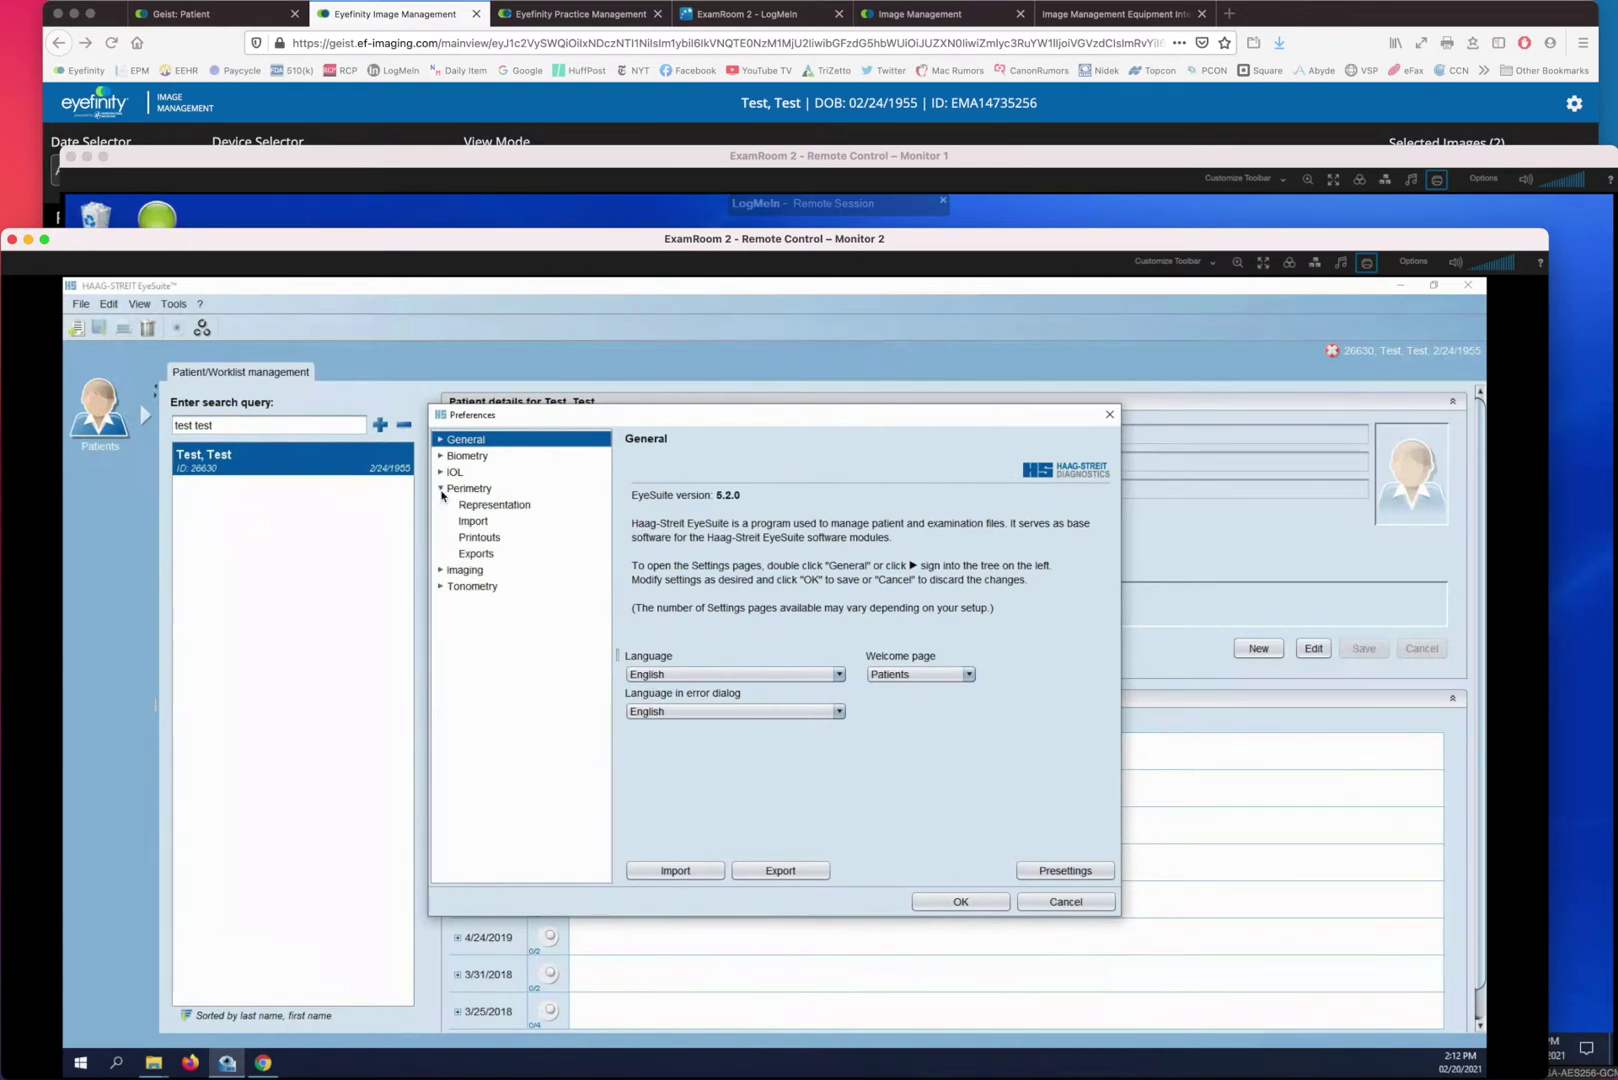
click(484, 539)
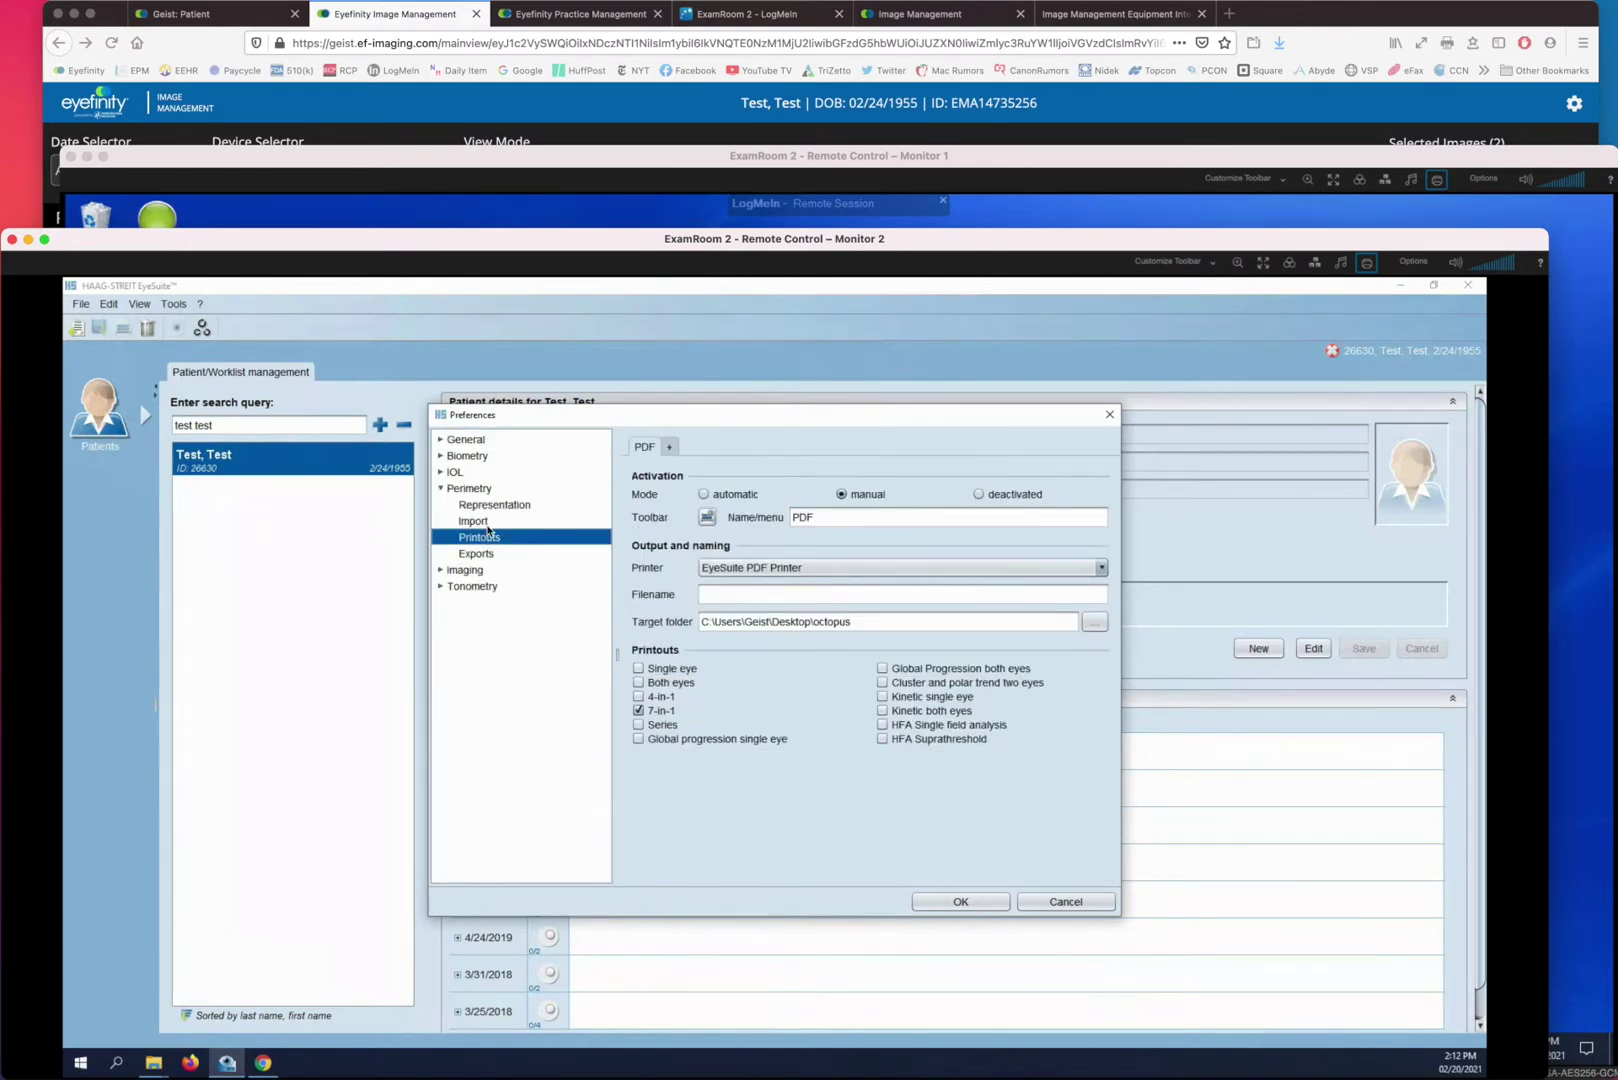
click(704, 494)
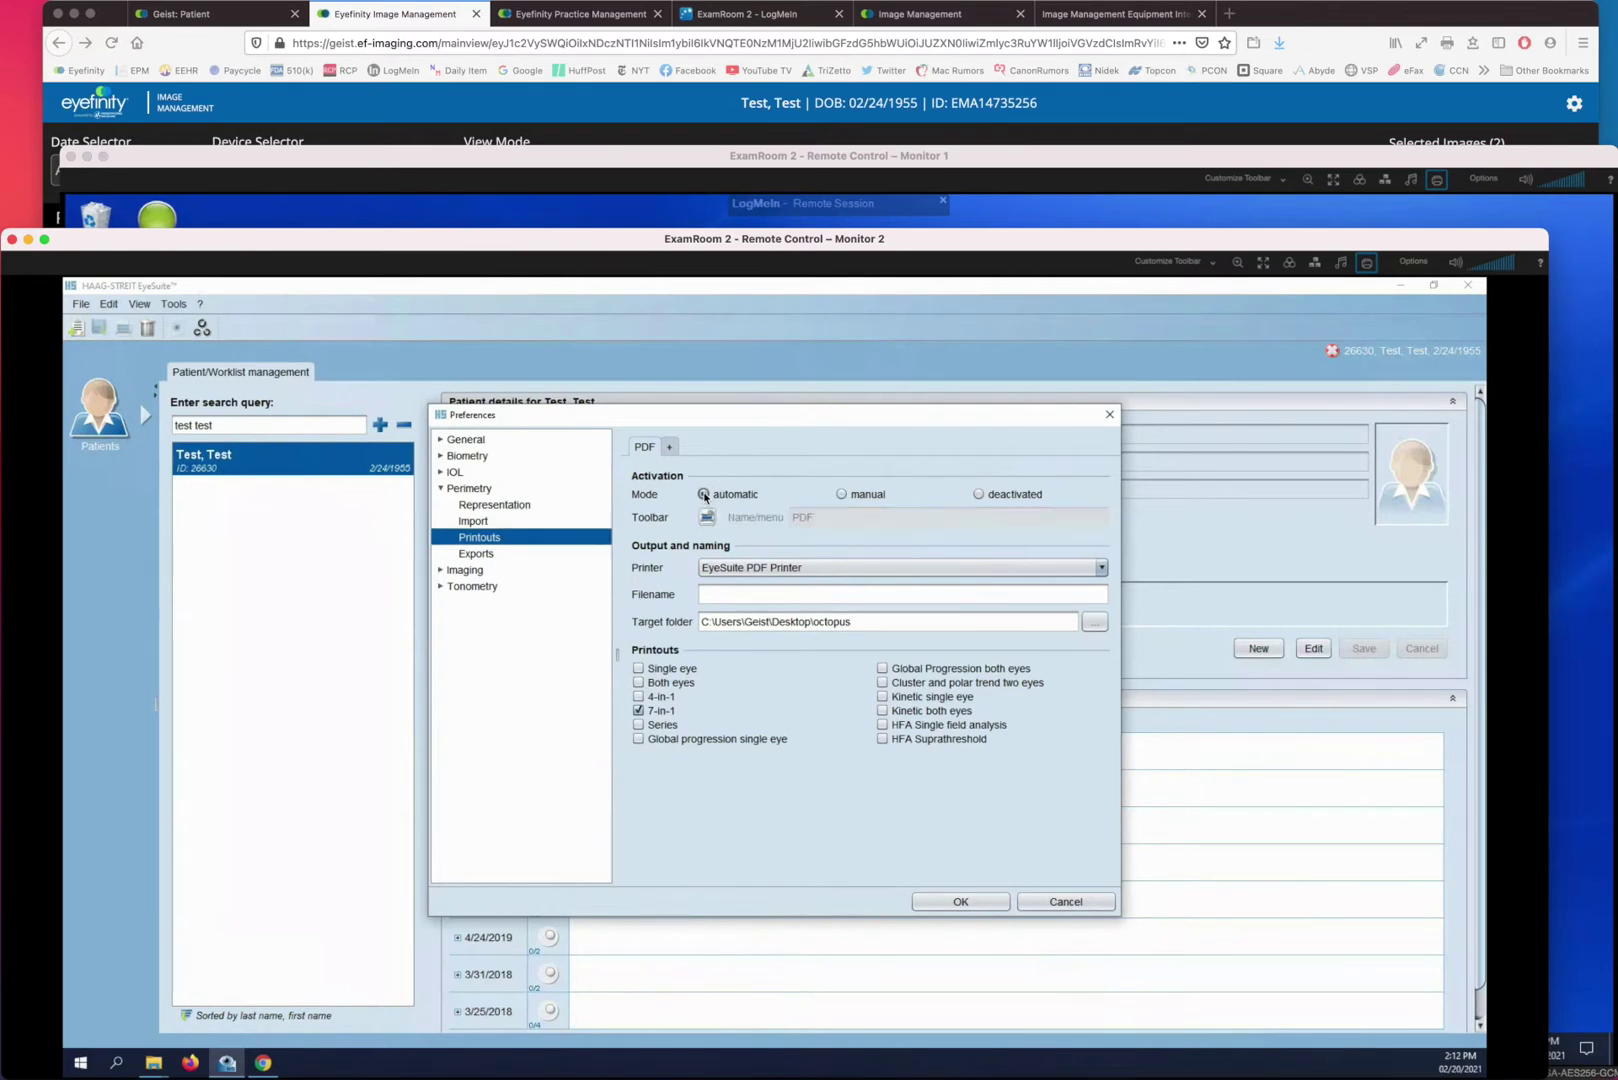
click(842, 494)
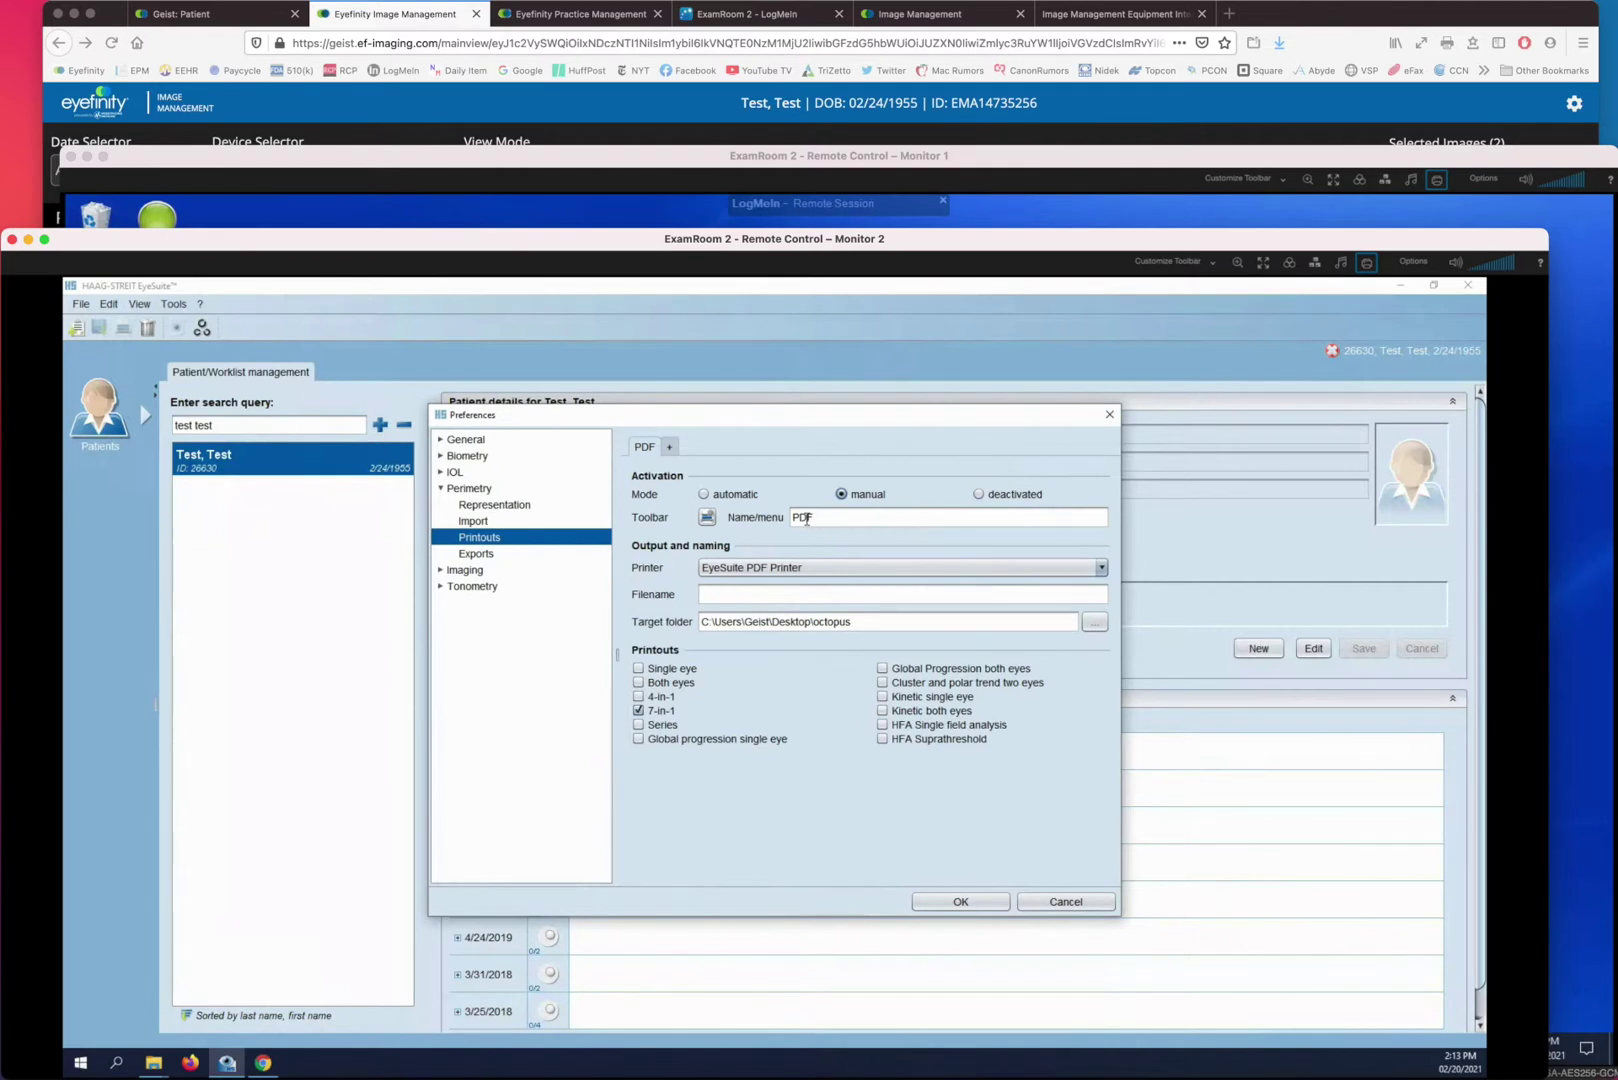
click(756, 569)
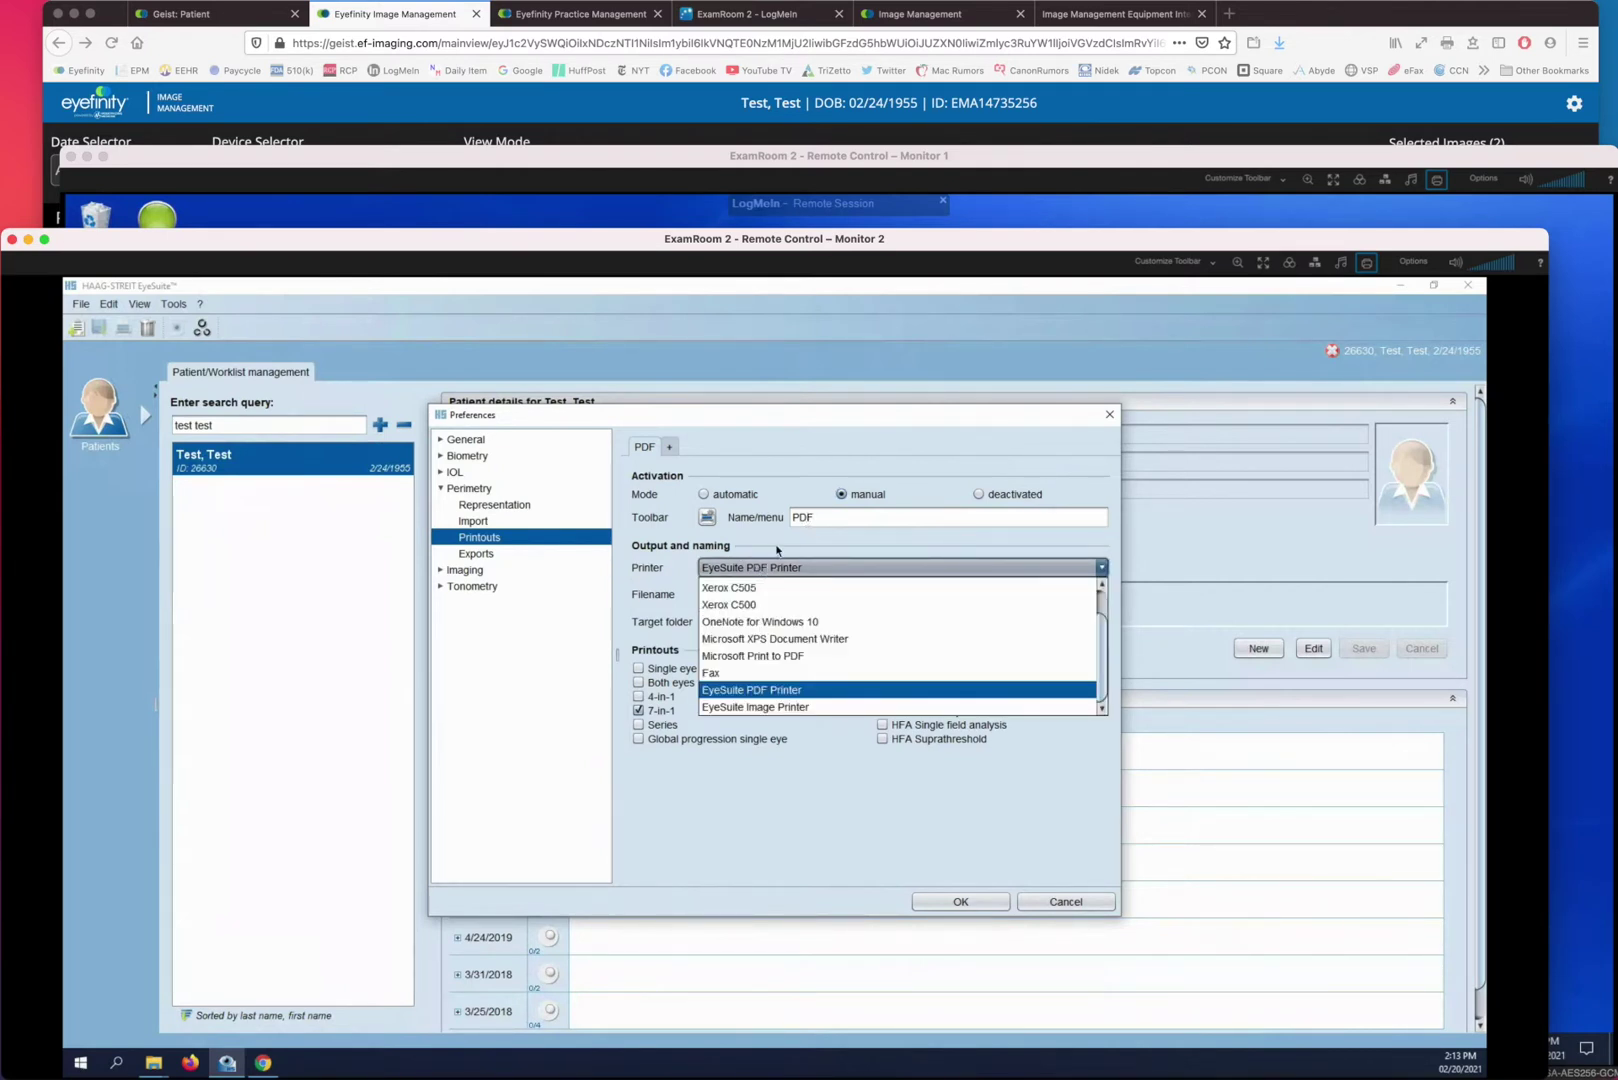
click(777, 546)
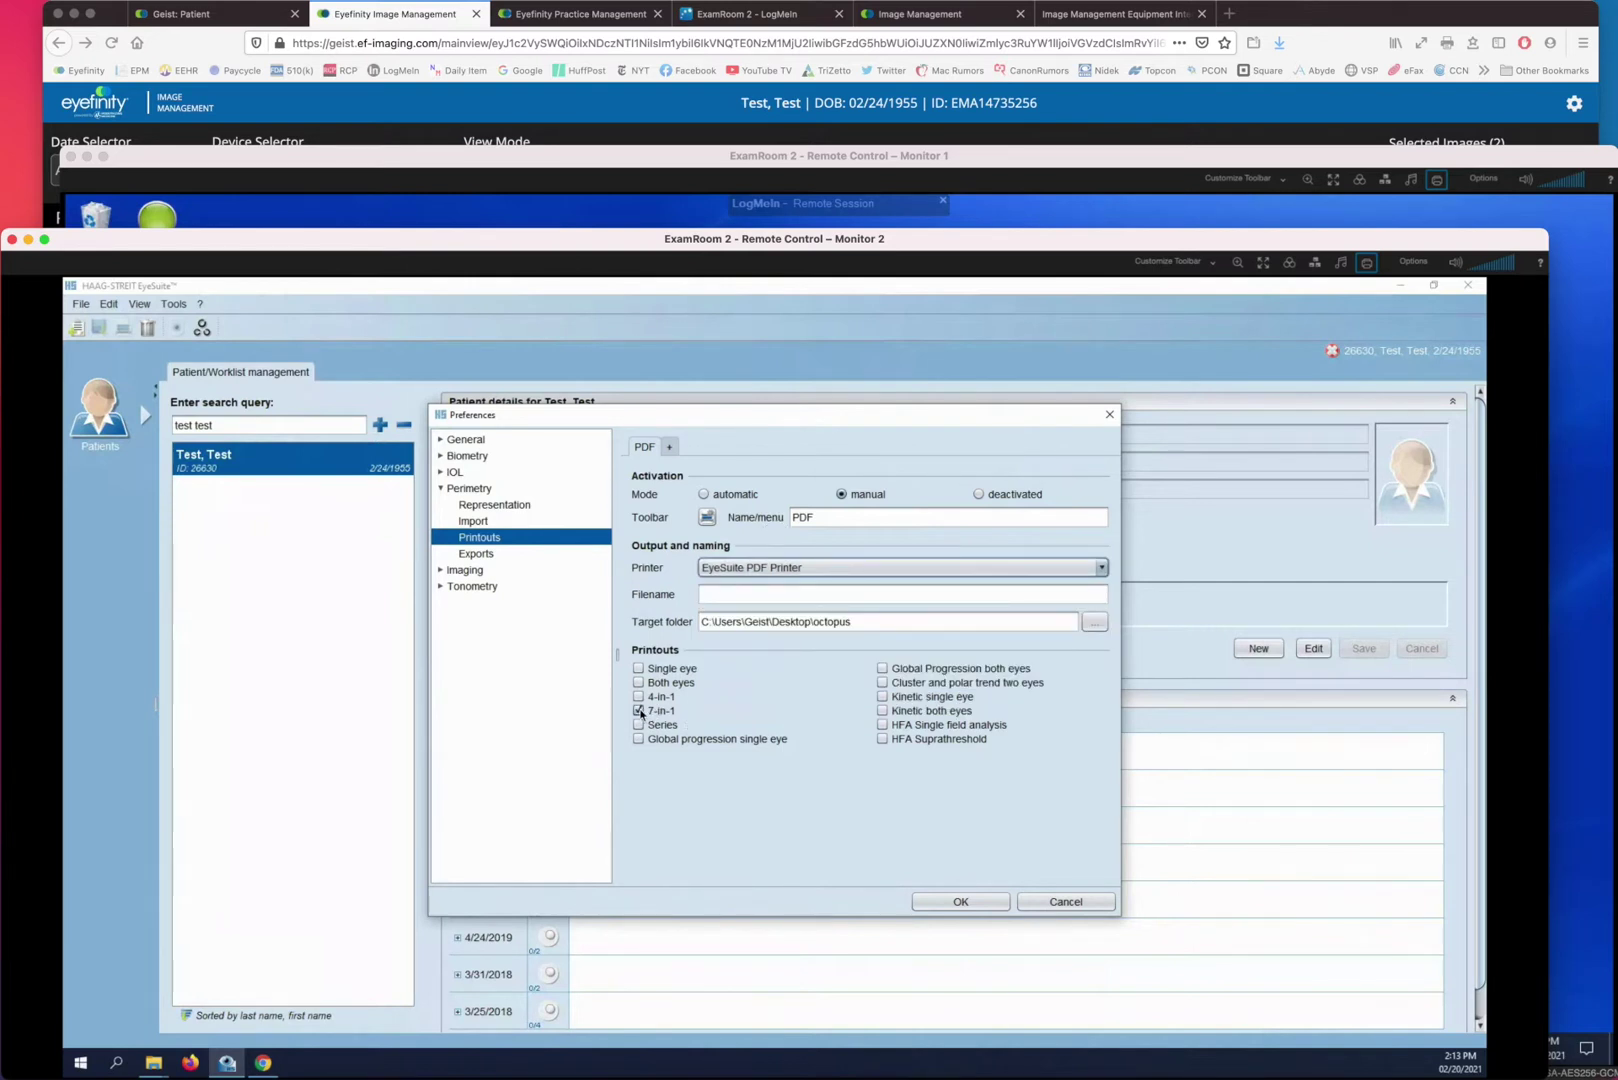
click(1067, 902)
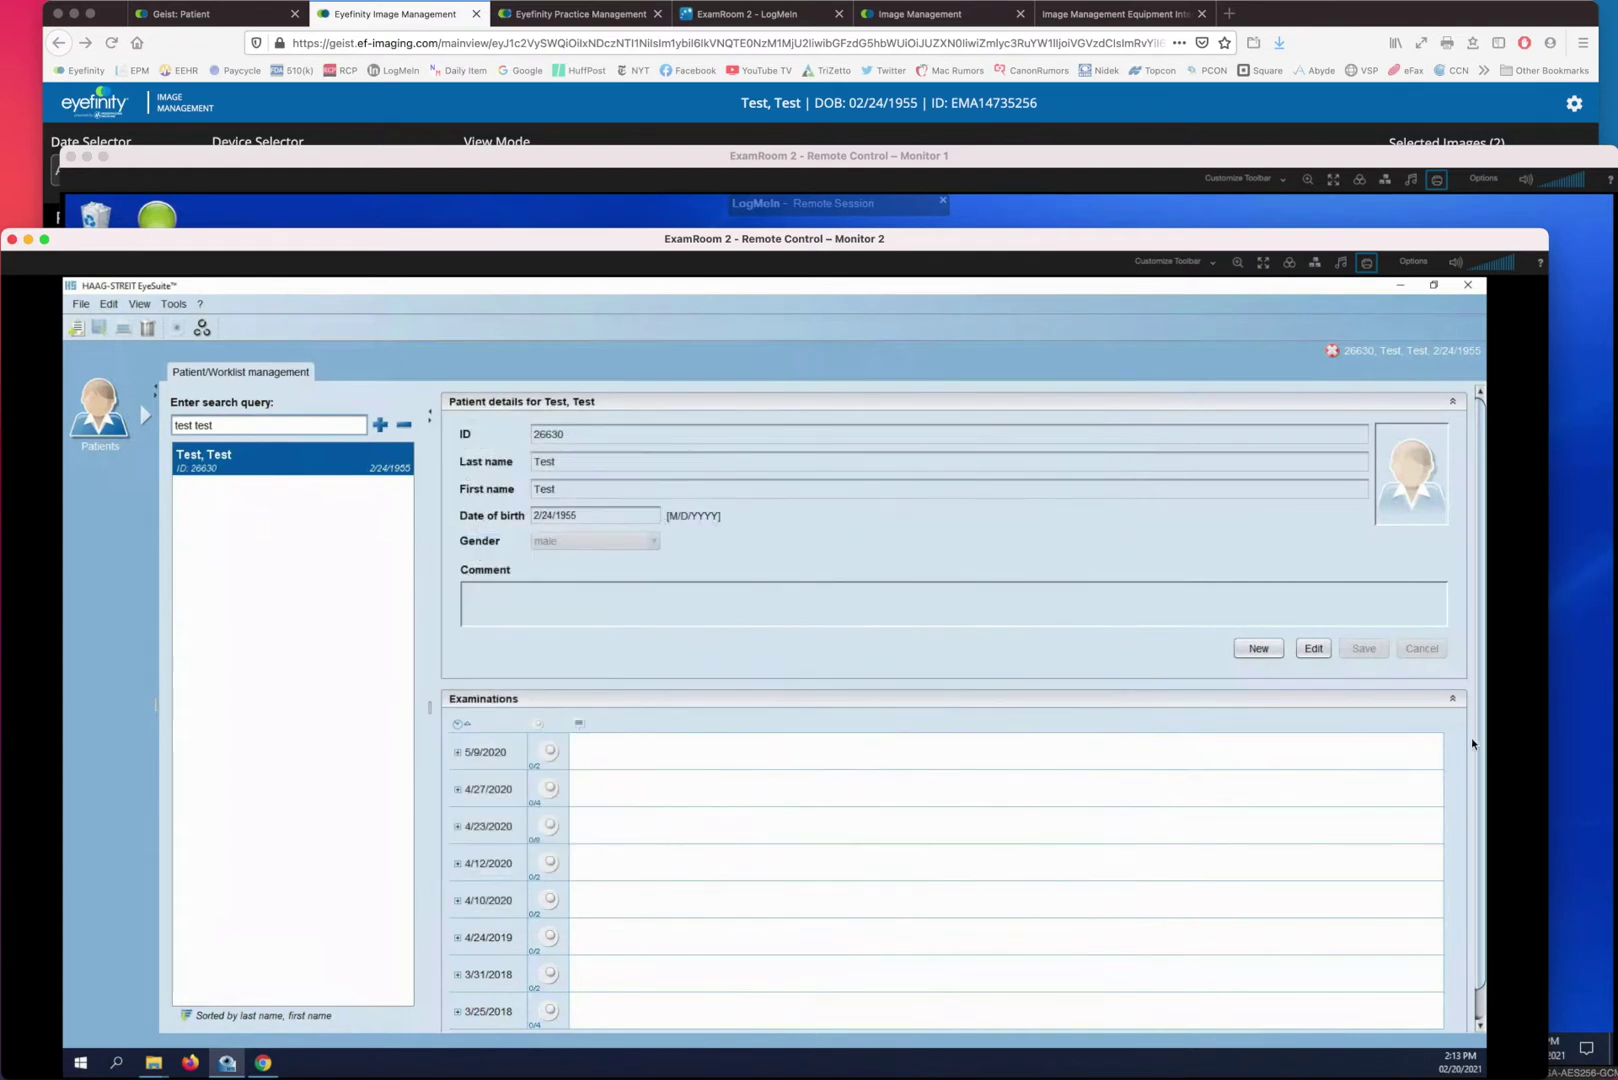
- Check Eyefinity's patient studies list for a 05/09/2020 Octopus study
click(153, 1062)
click(297, 973)
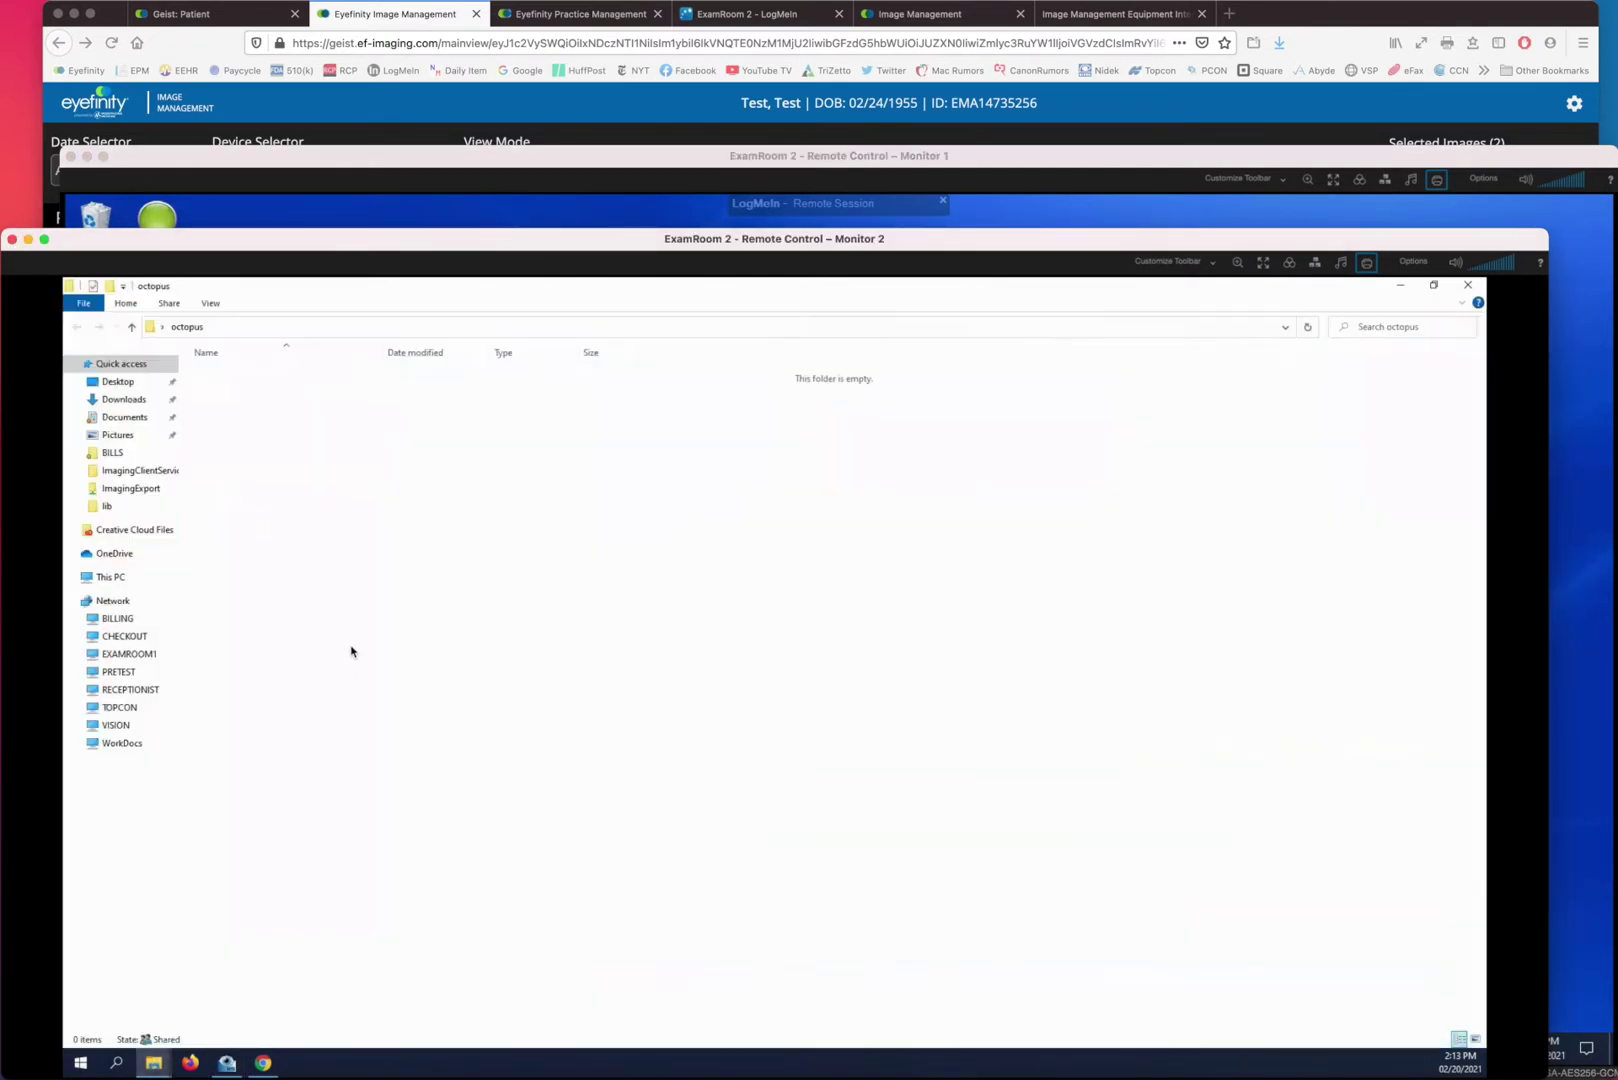
click(228, 1062)
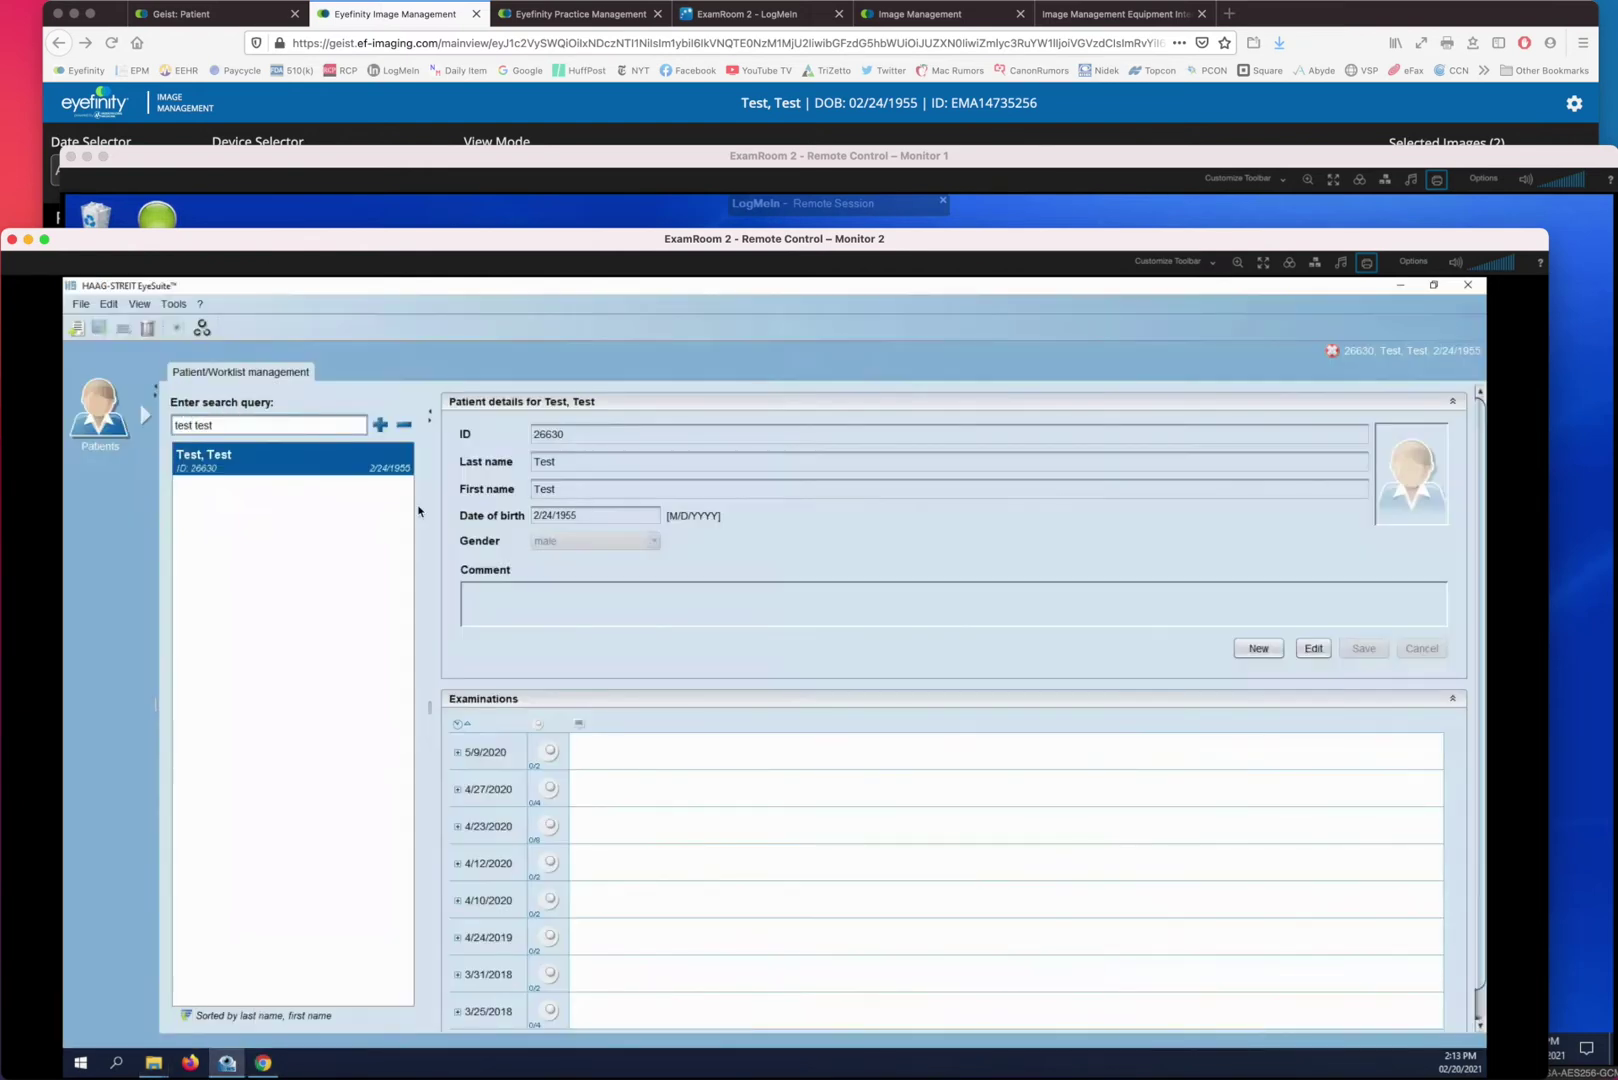
click(462, 205)
click(483, 104)
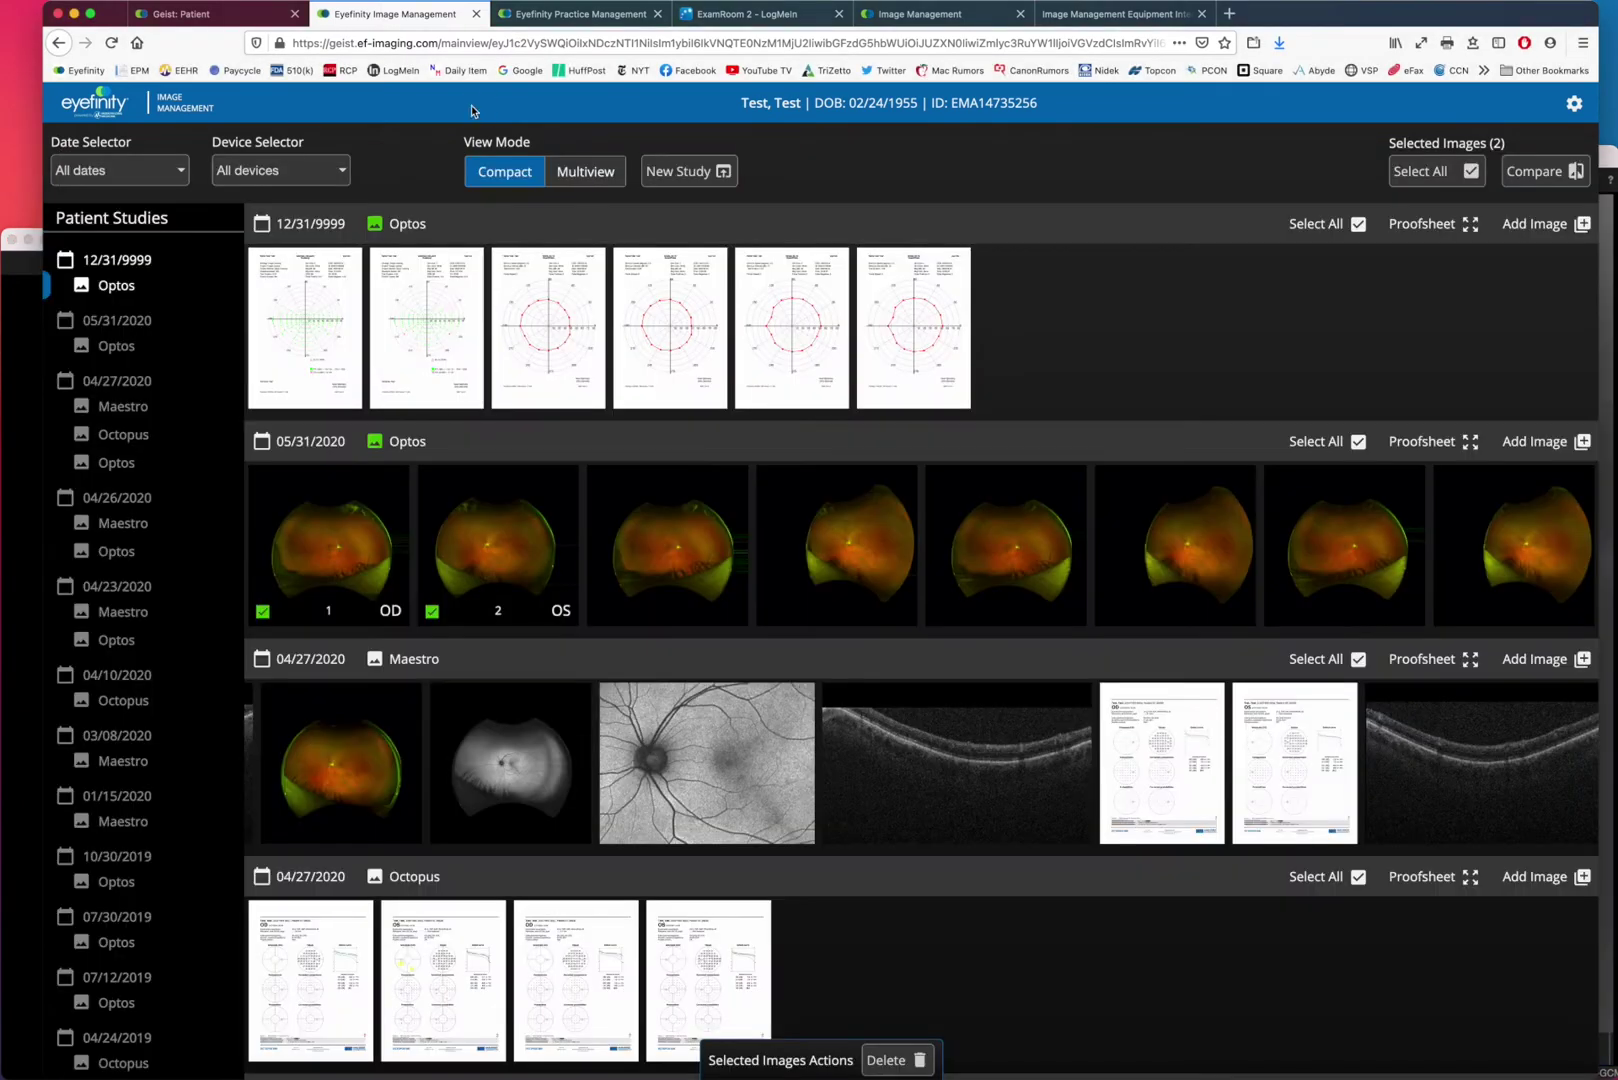
- Open the 5/9/2020 perimetry examination in EyeSuite and compare it with Eyefinity's studies
click(32, 495)
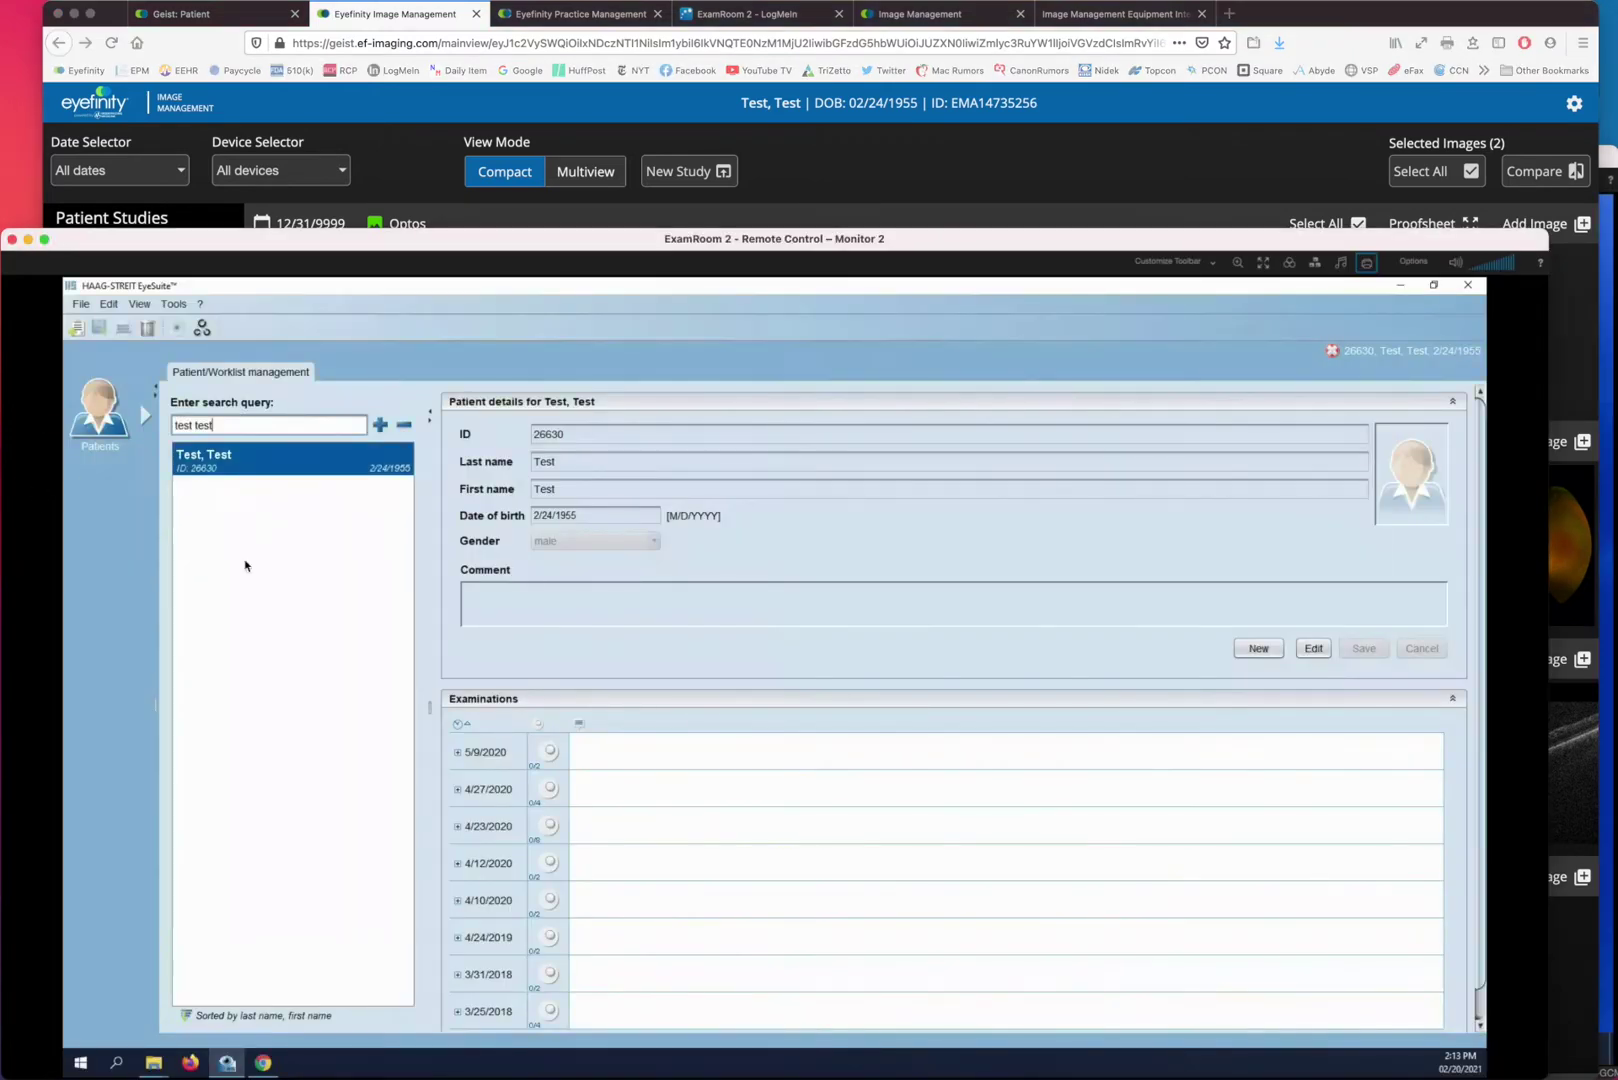
click(546, 753)
double_click(546, 753)
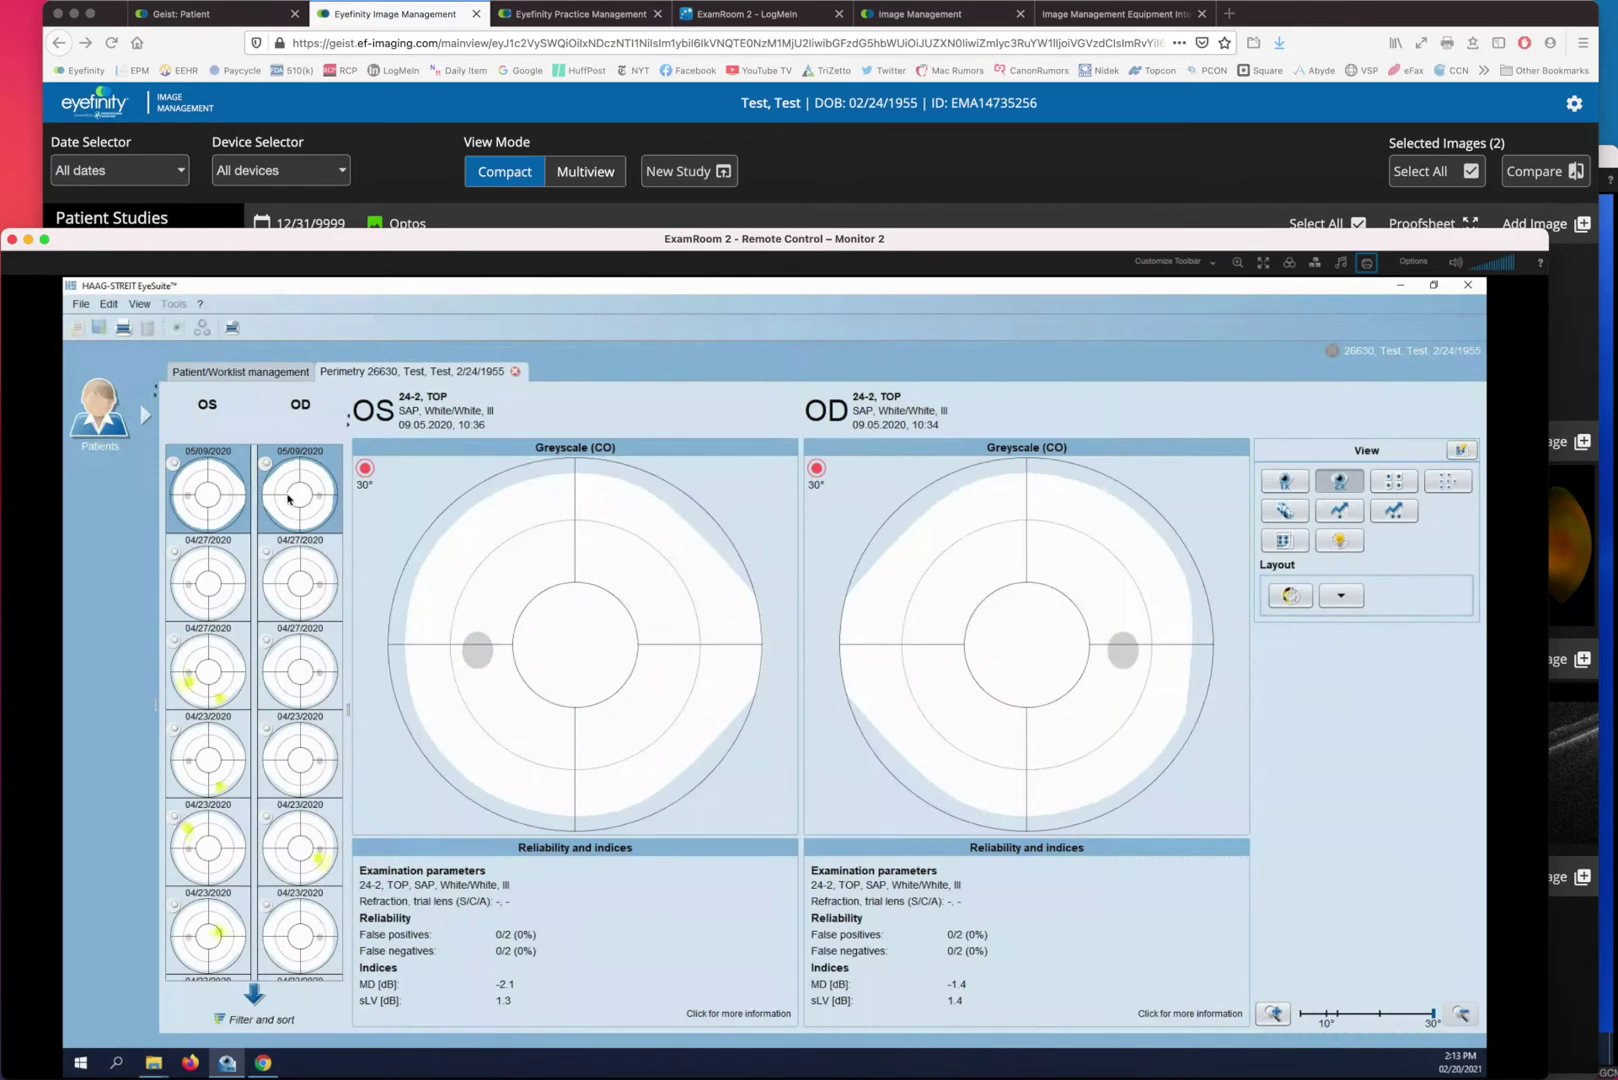
click(271, 104)
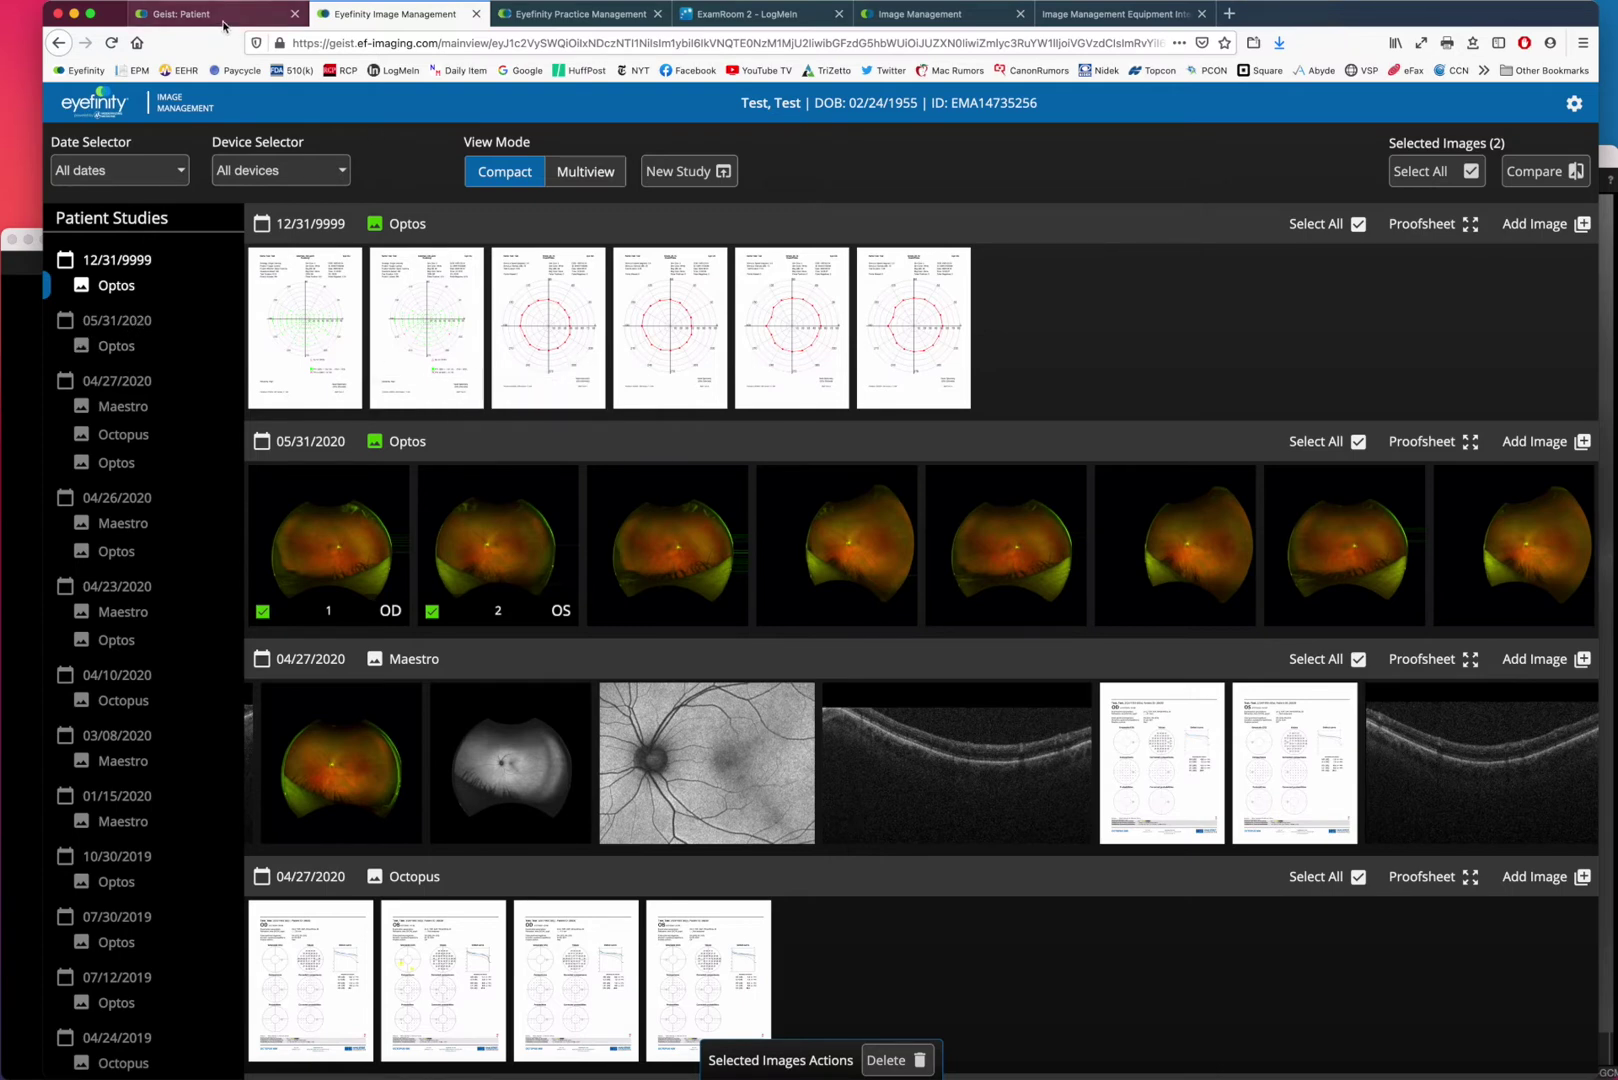
- Print the 5/9/2020 exam to PDF and find two 33 KB PDFs in the octopus folder
click(12, 337)
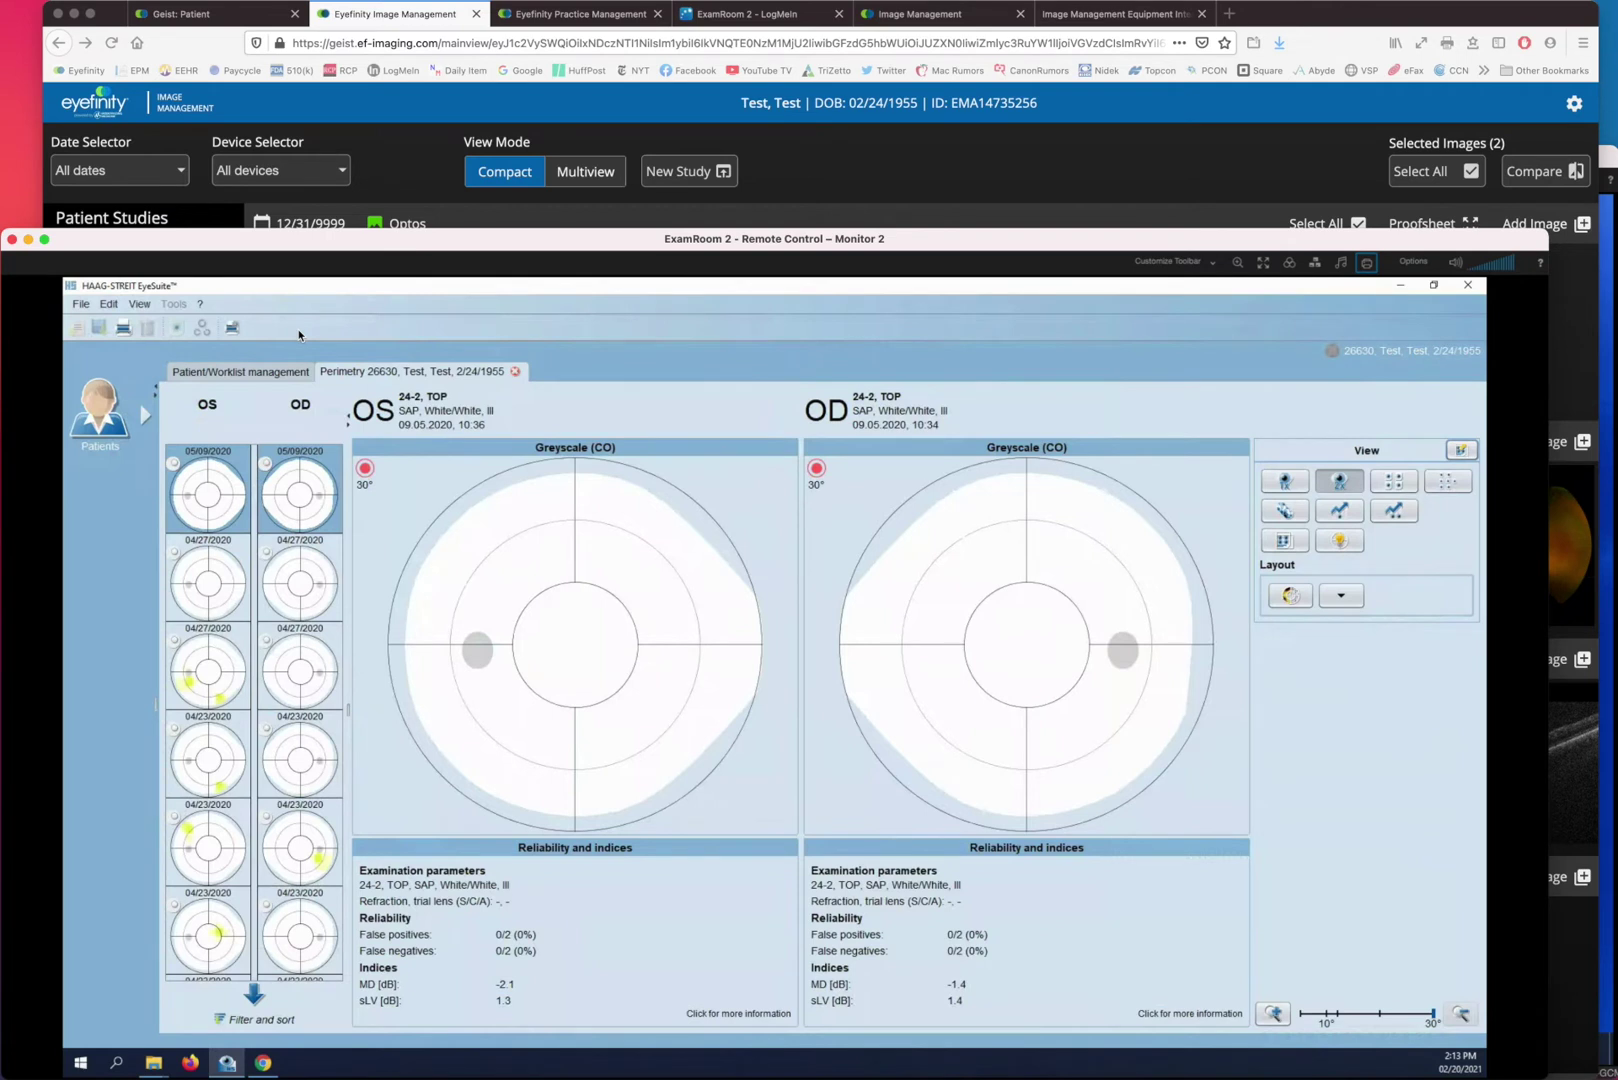
click(233, 328)
mouse_move(153, 1062)
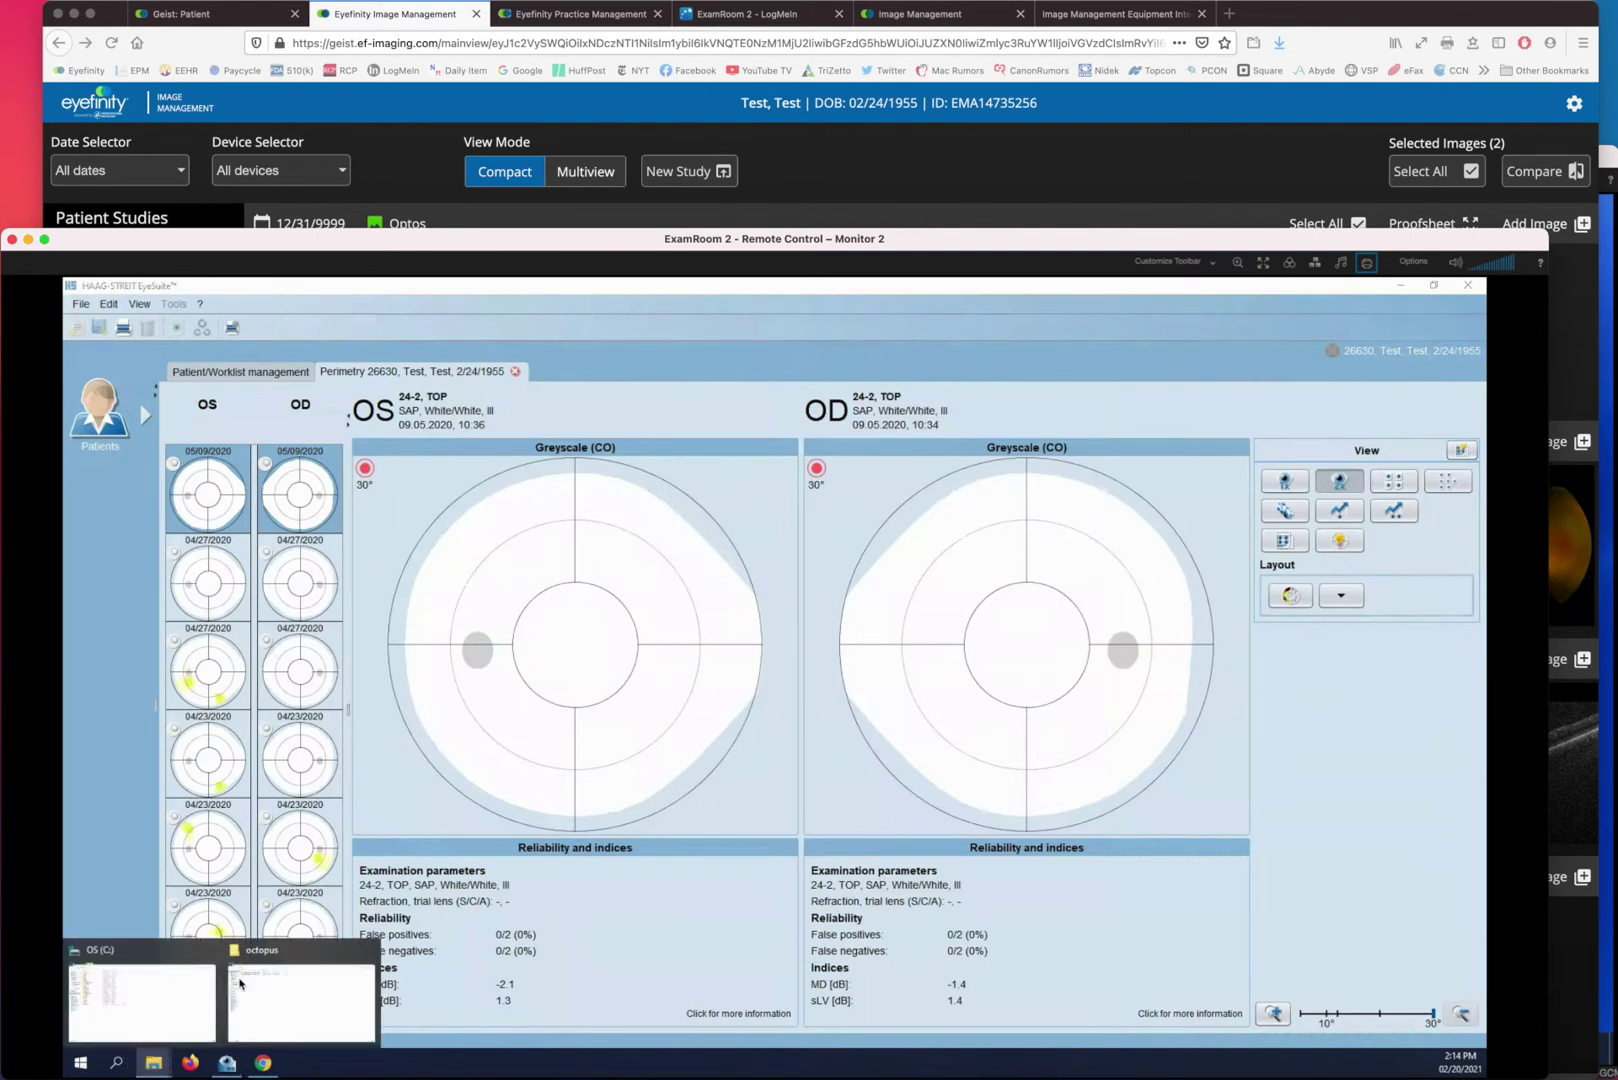
click(292, 1020)
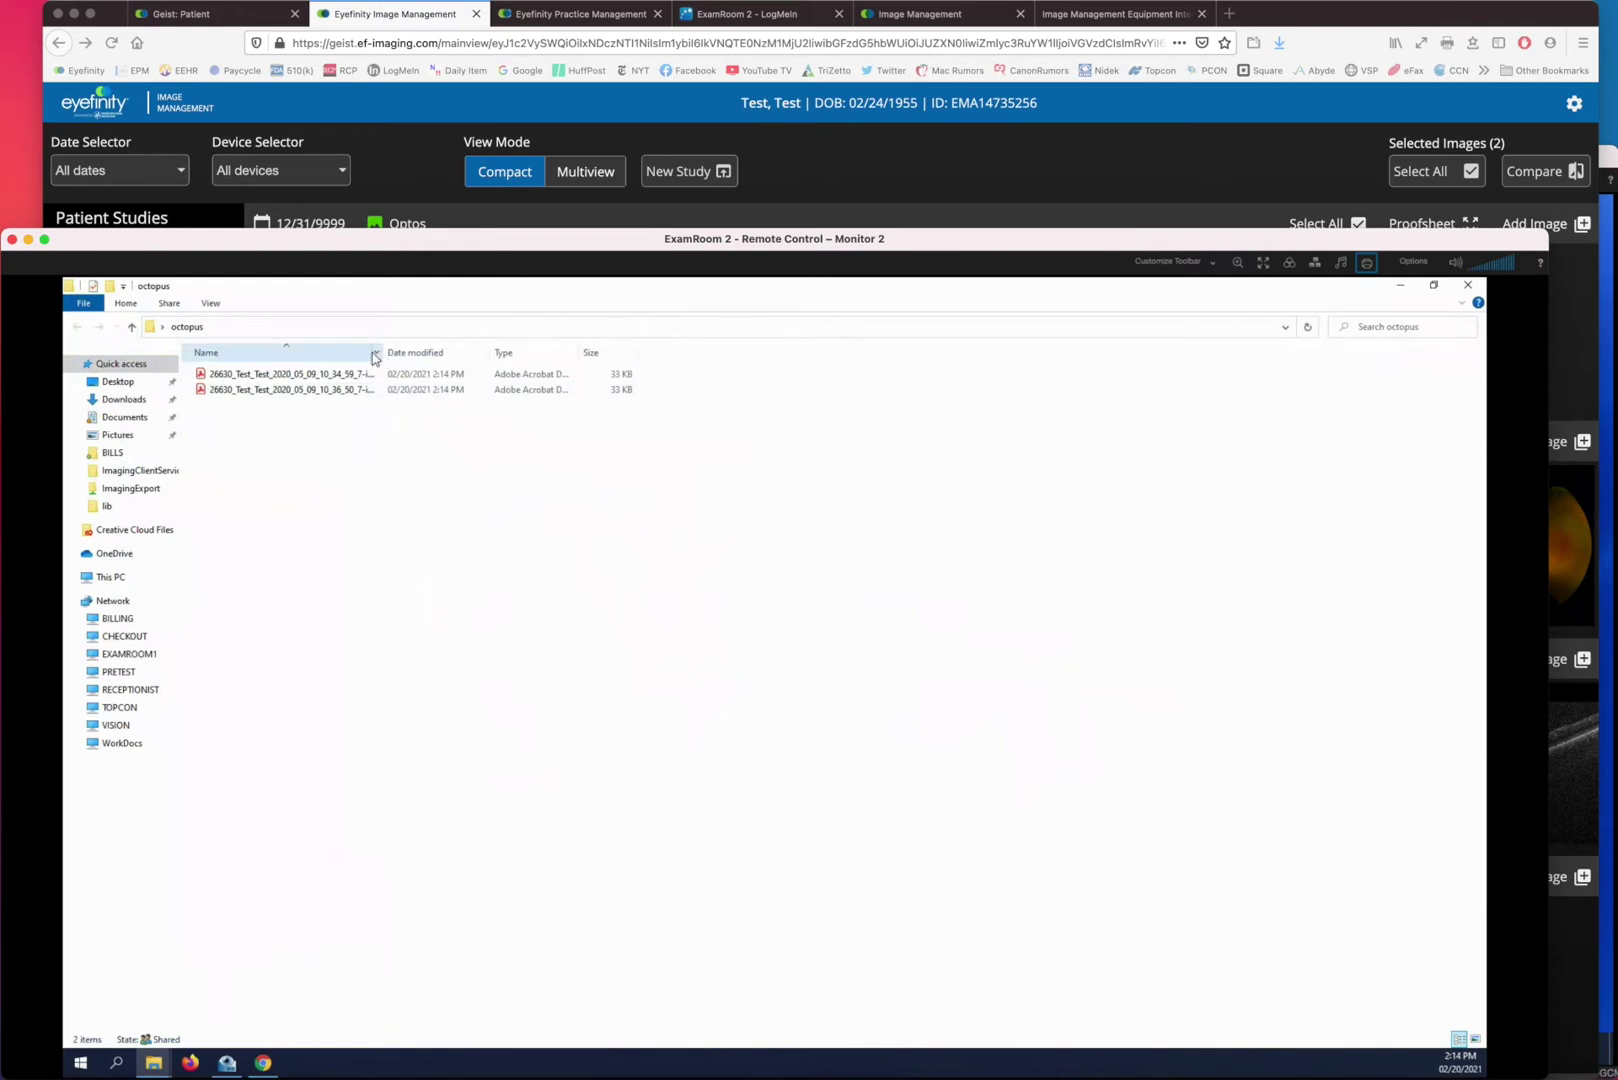
- Widen the Name column to show the full PDF names, then review and close the OD report in Acrobat
drag(376, 357, 445, 353)
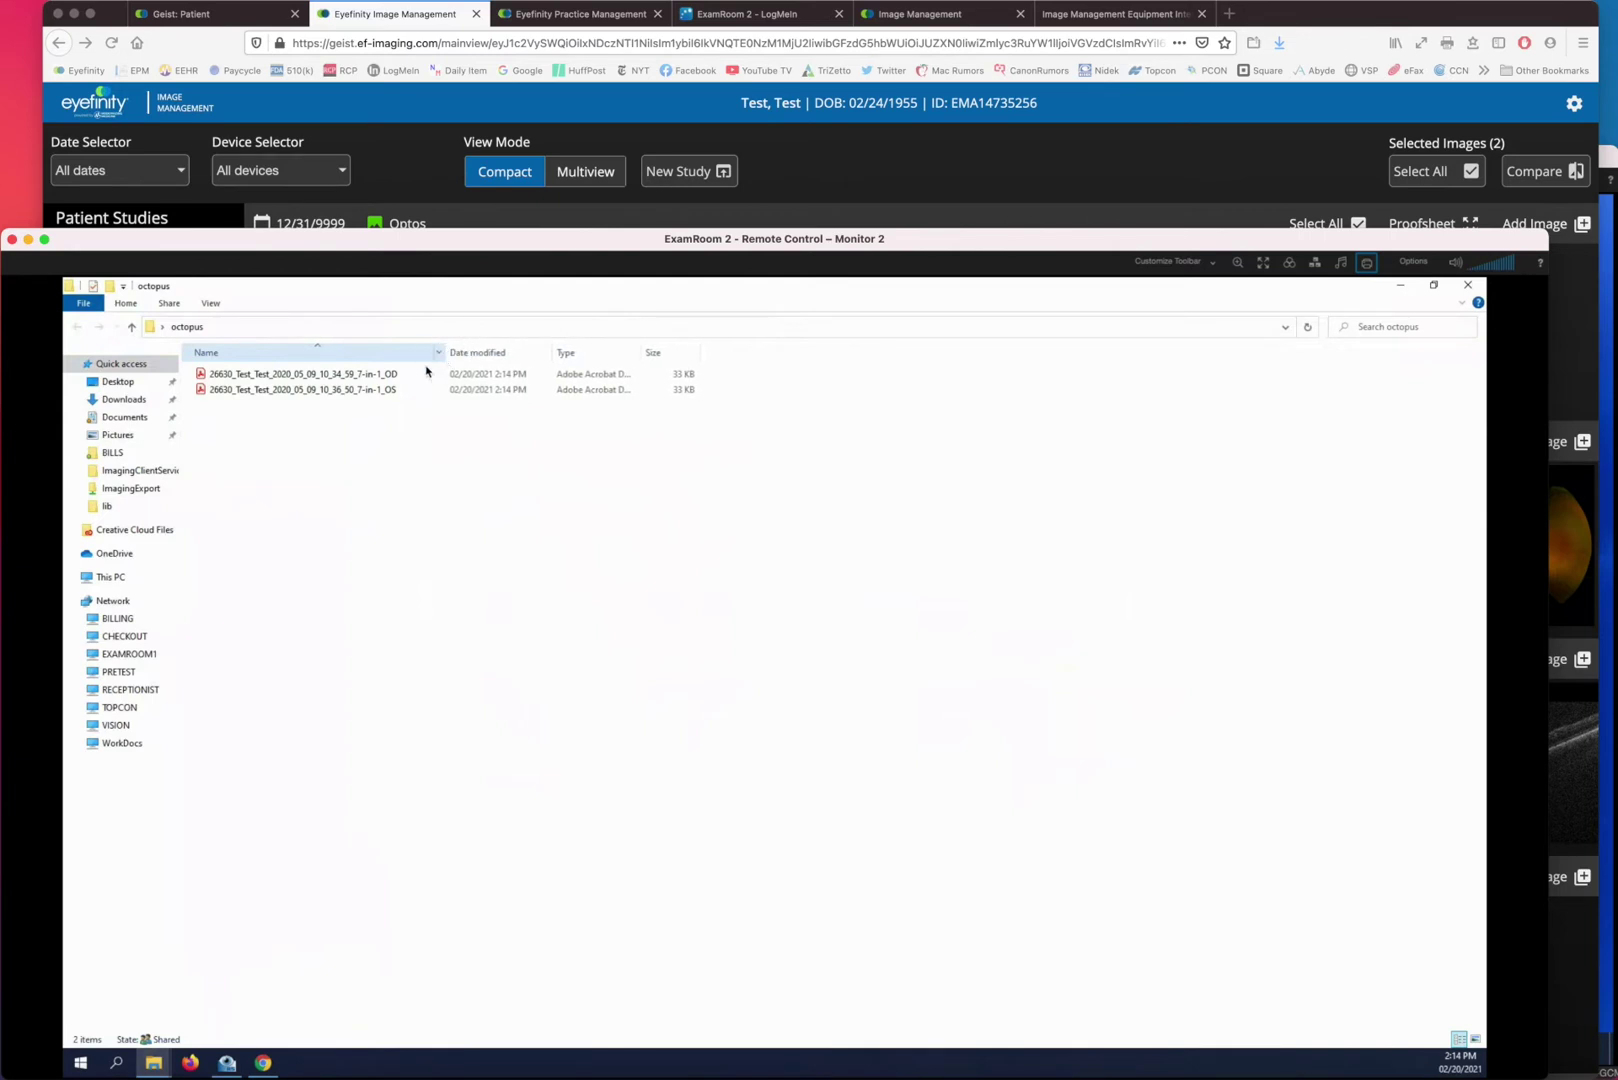
double_click(361, 376)
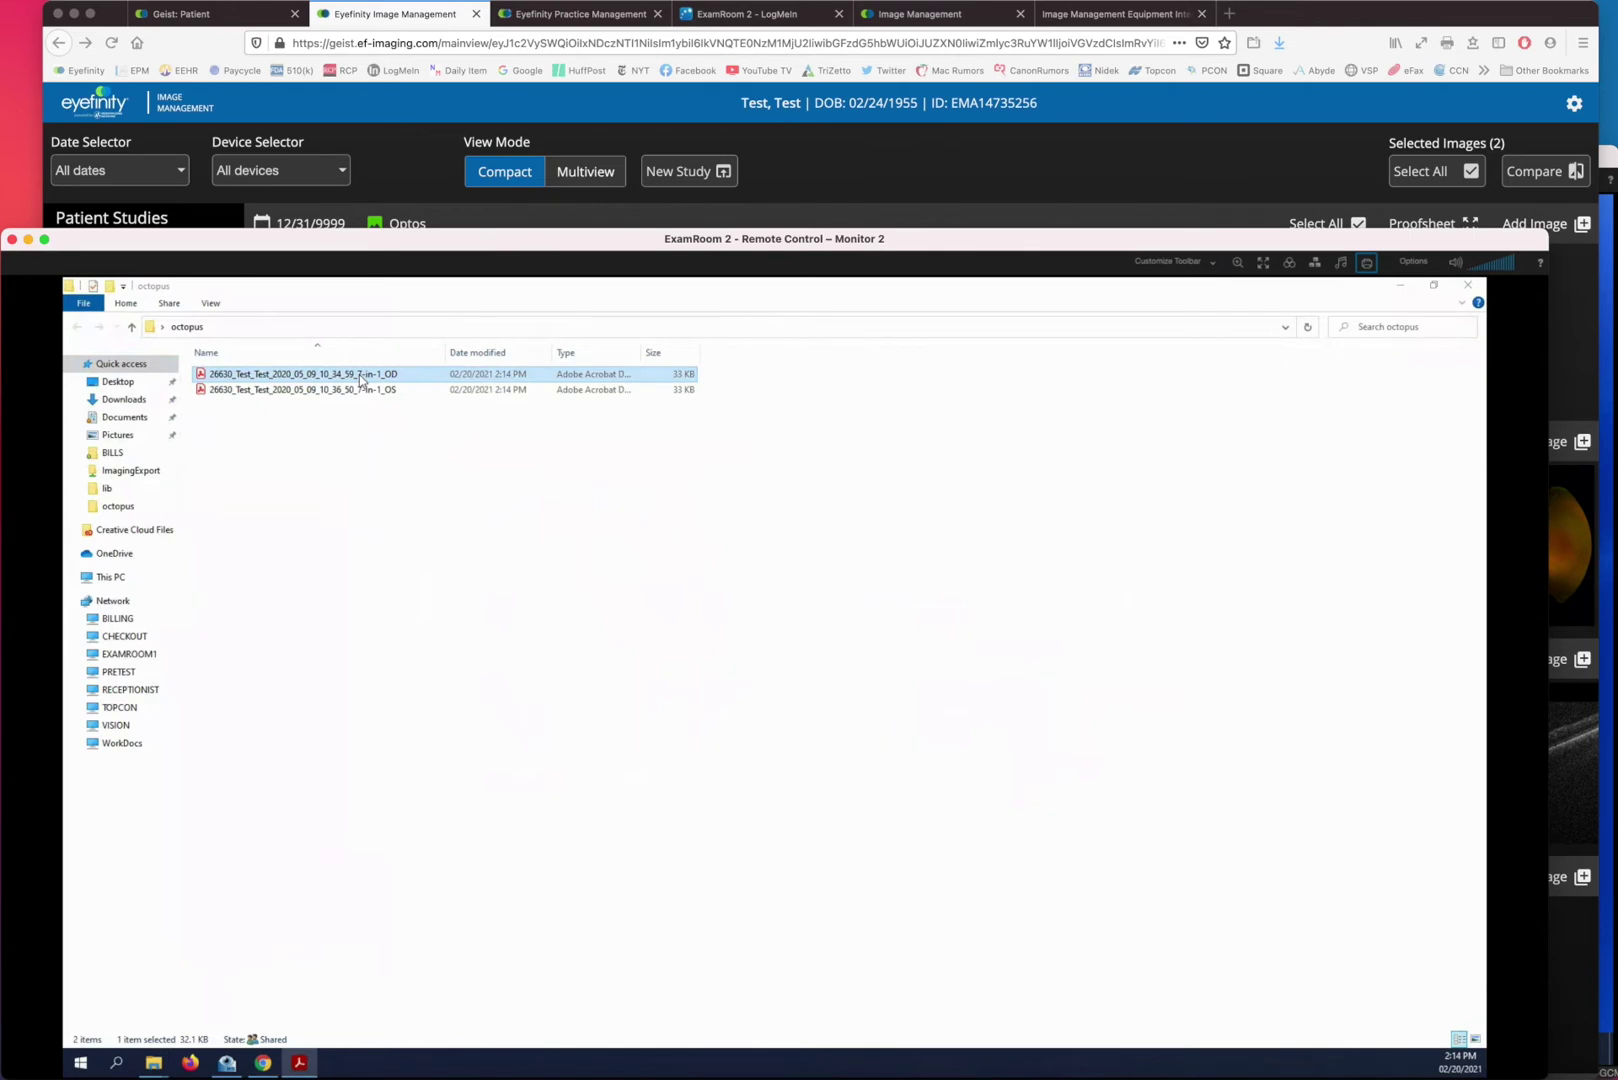
click(28, 563)
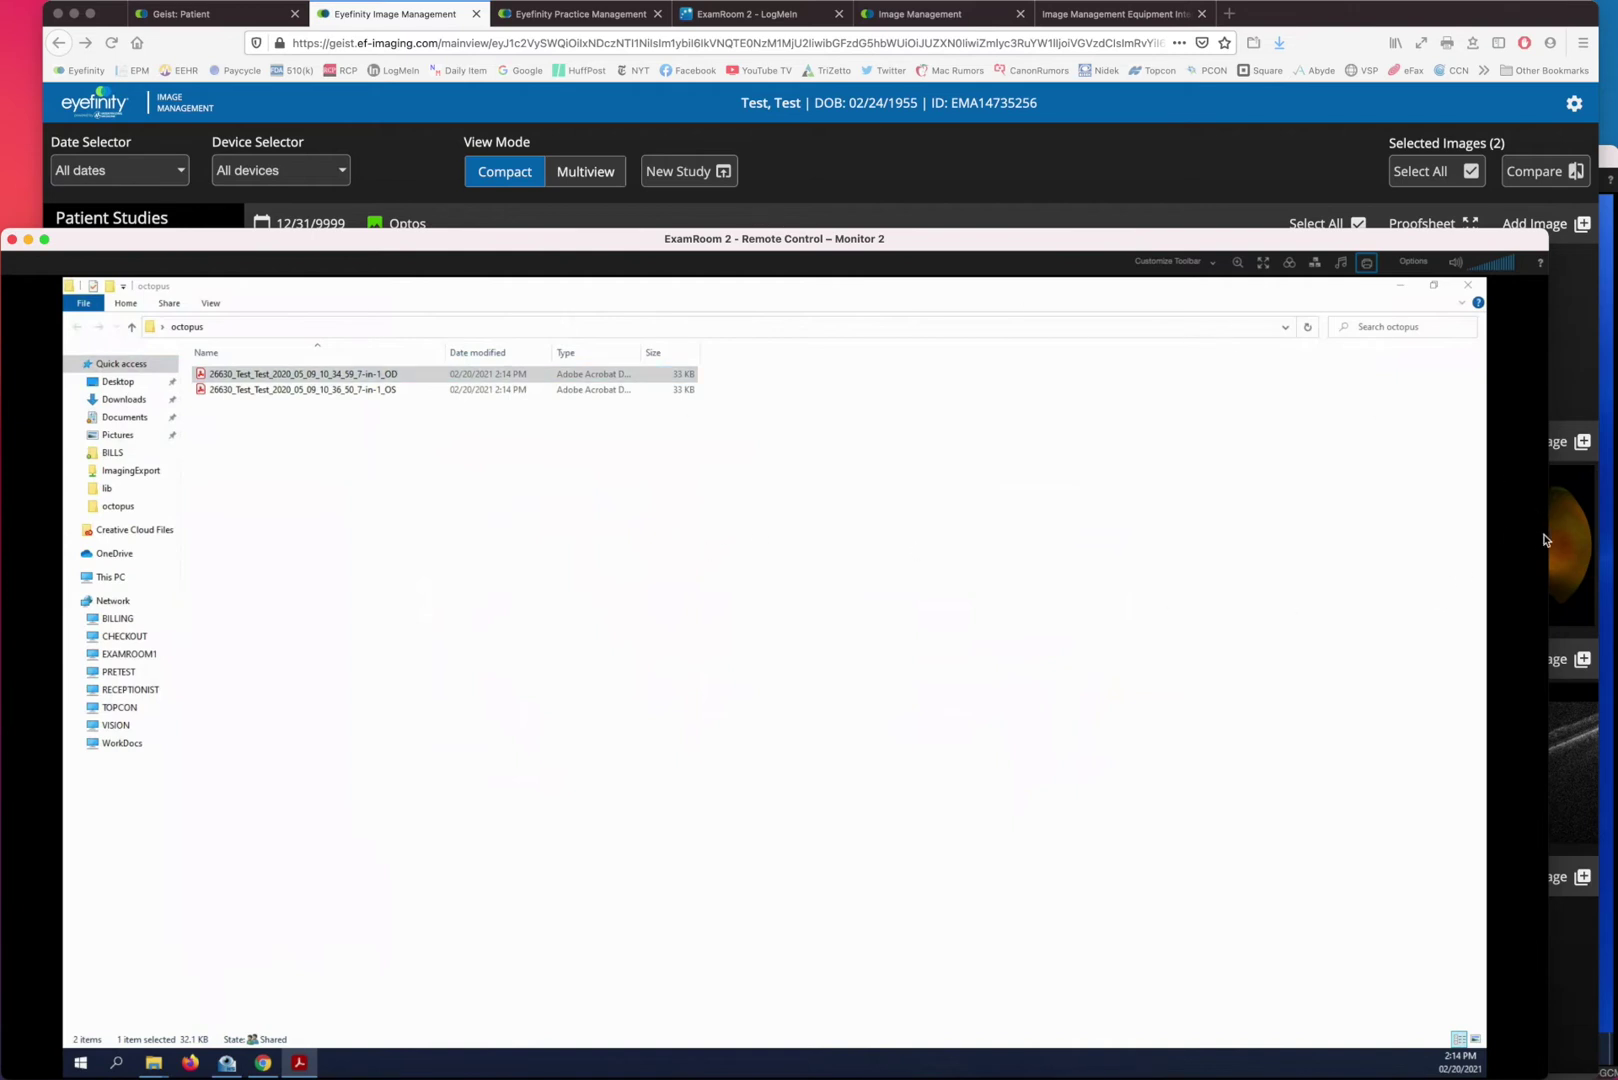
click(1603, 440)
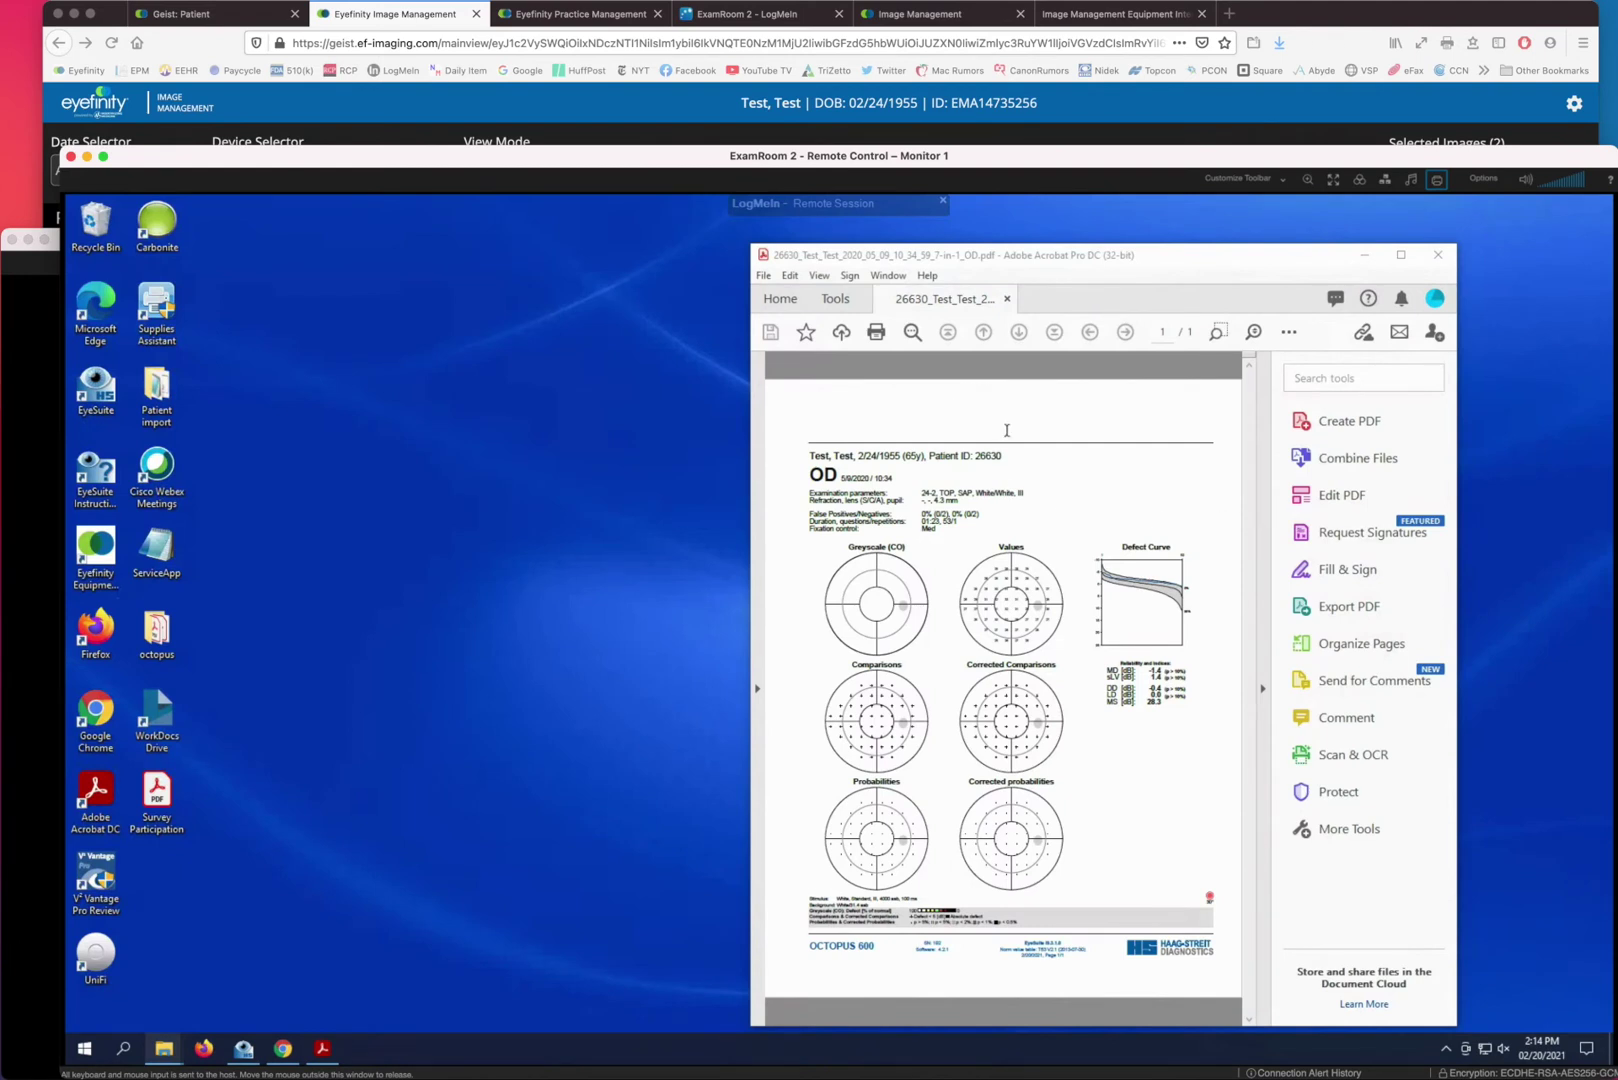
click(1439, 259)
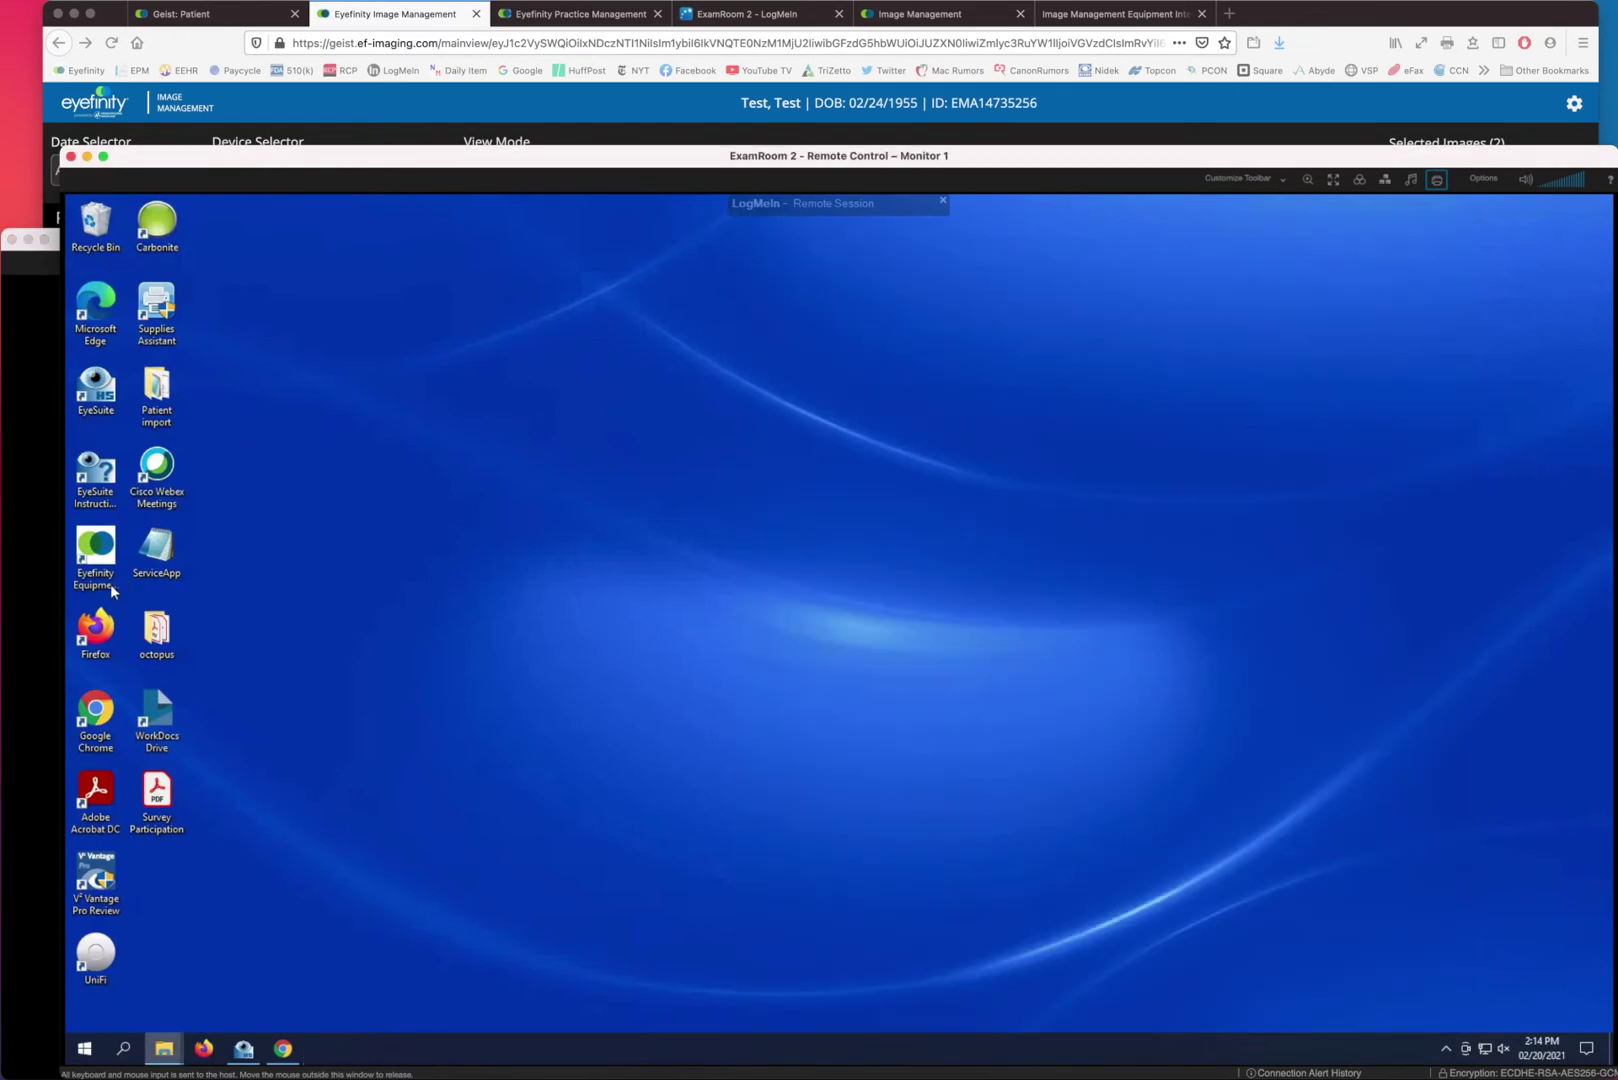
- Switch to the first remote monitor's desktop, clearing the file selection in the octopus folder
click(41, 623)
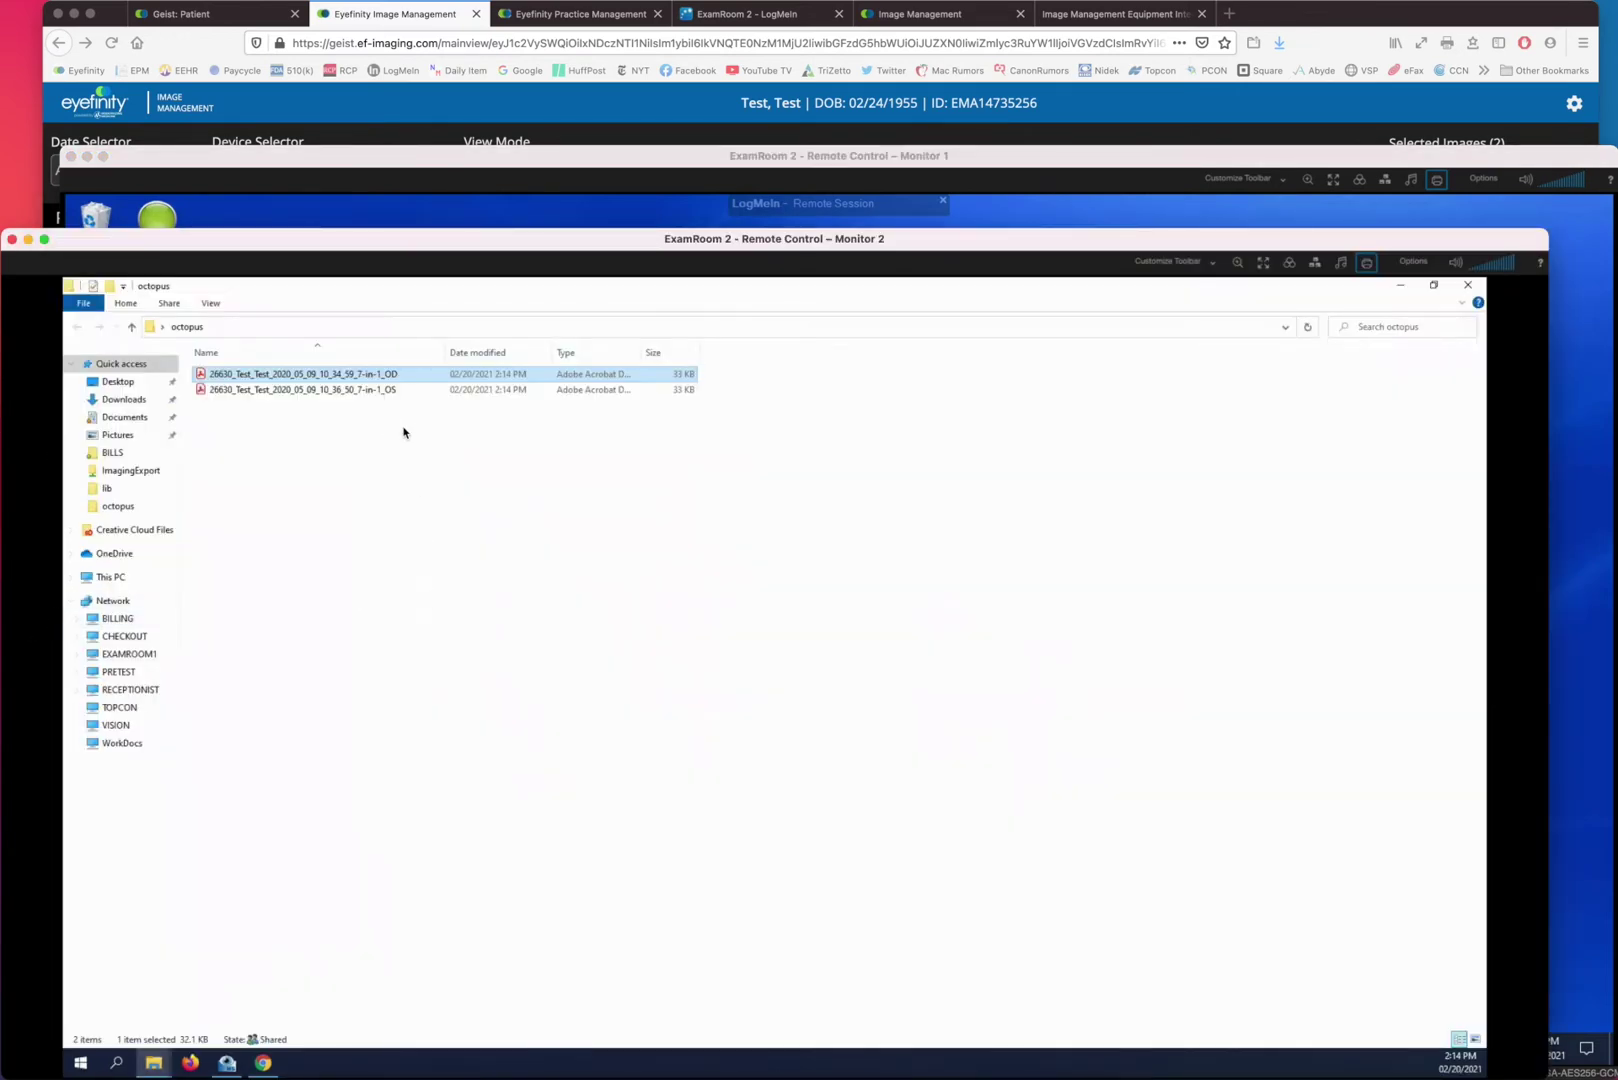
click(403, 432)
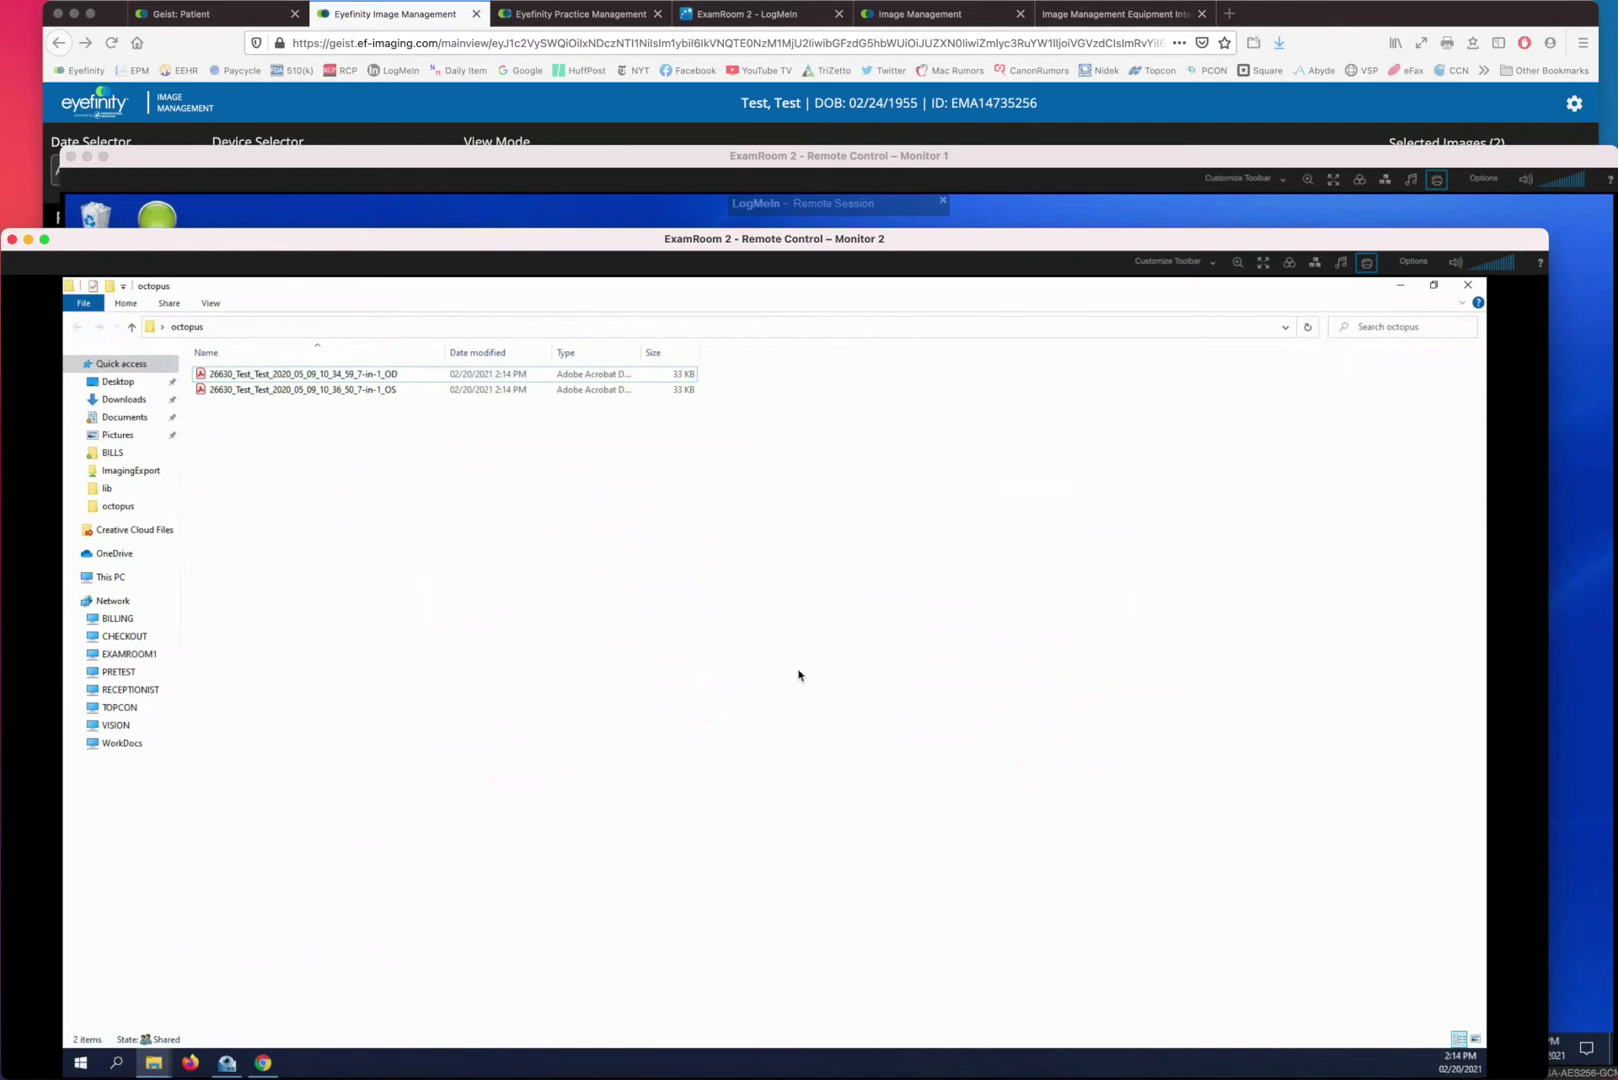
click(1600, 743)
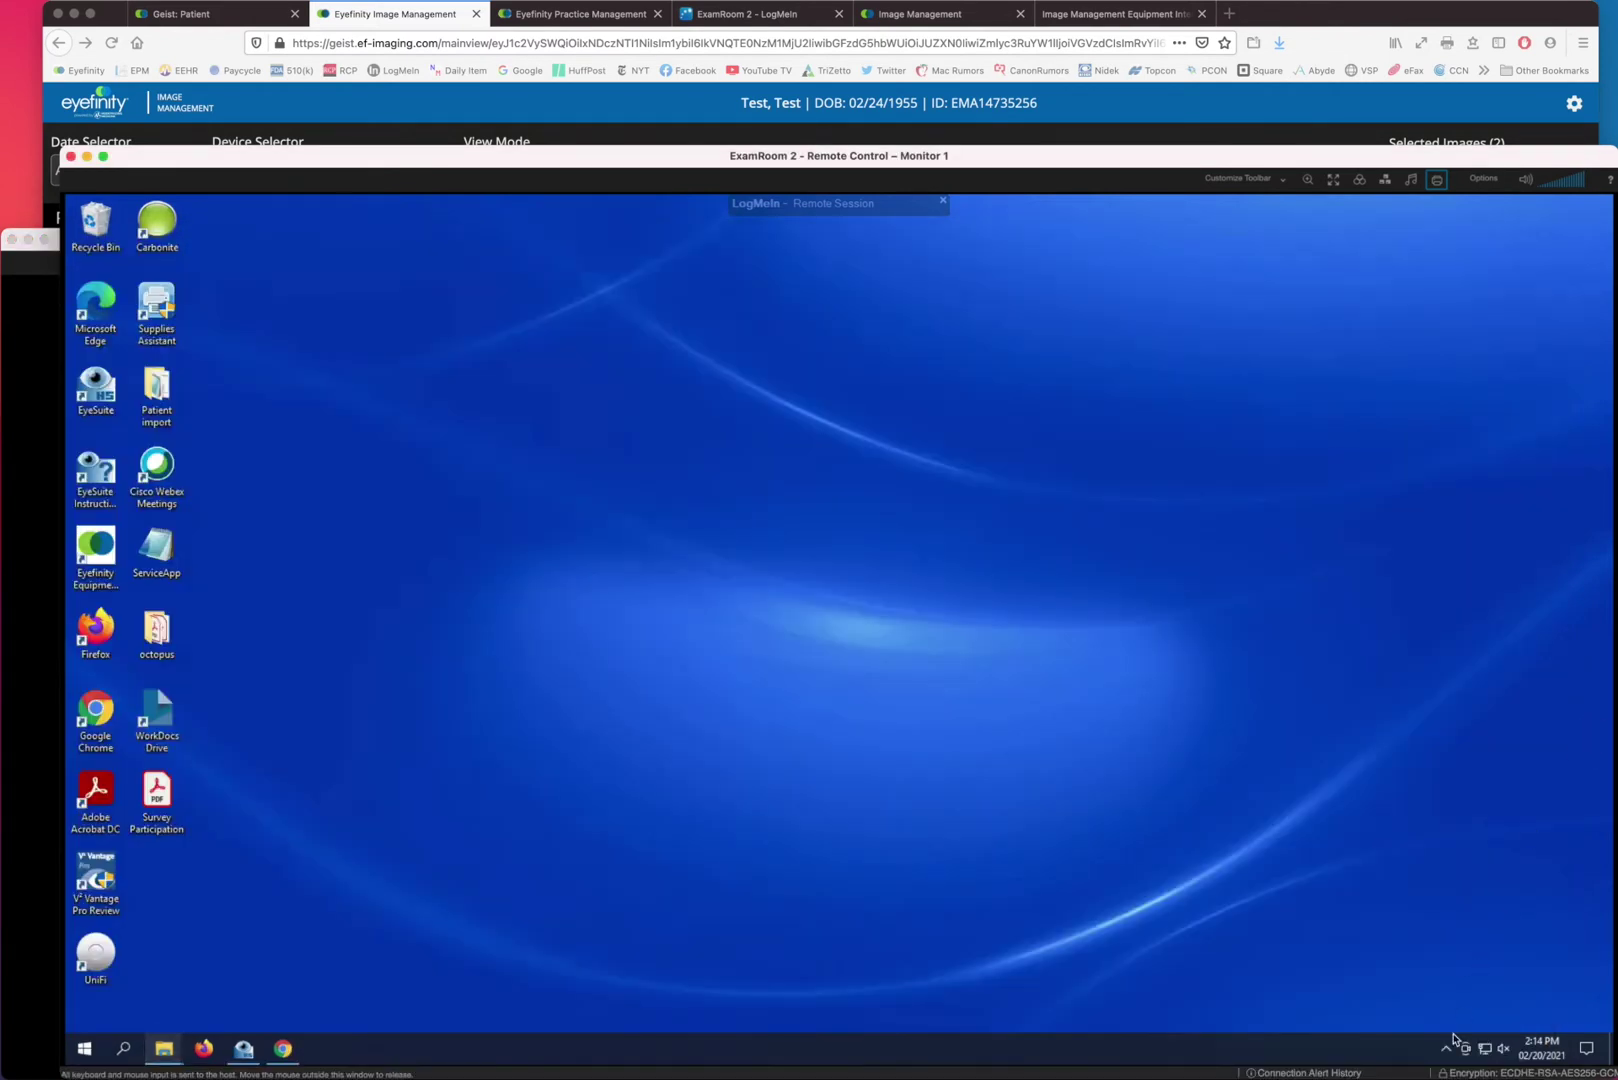
- Restart Imaging Client Services from the system tray and bring the octopus folder back into view
click(1446, 1049)
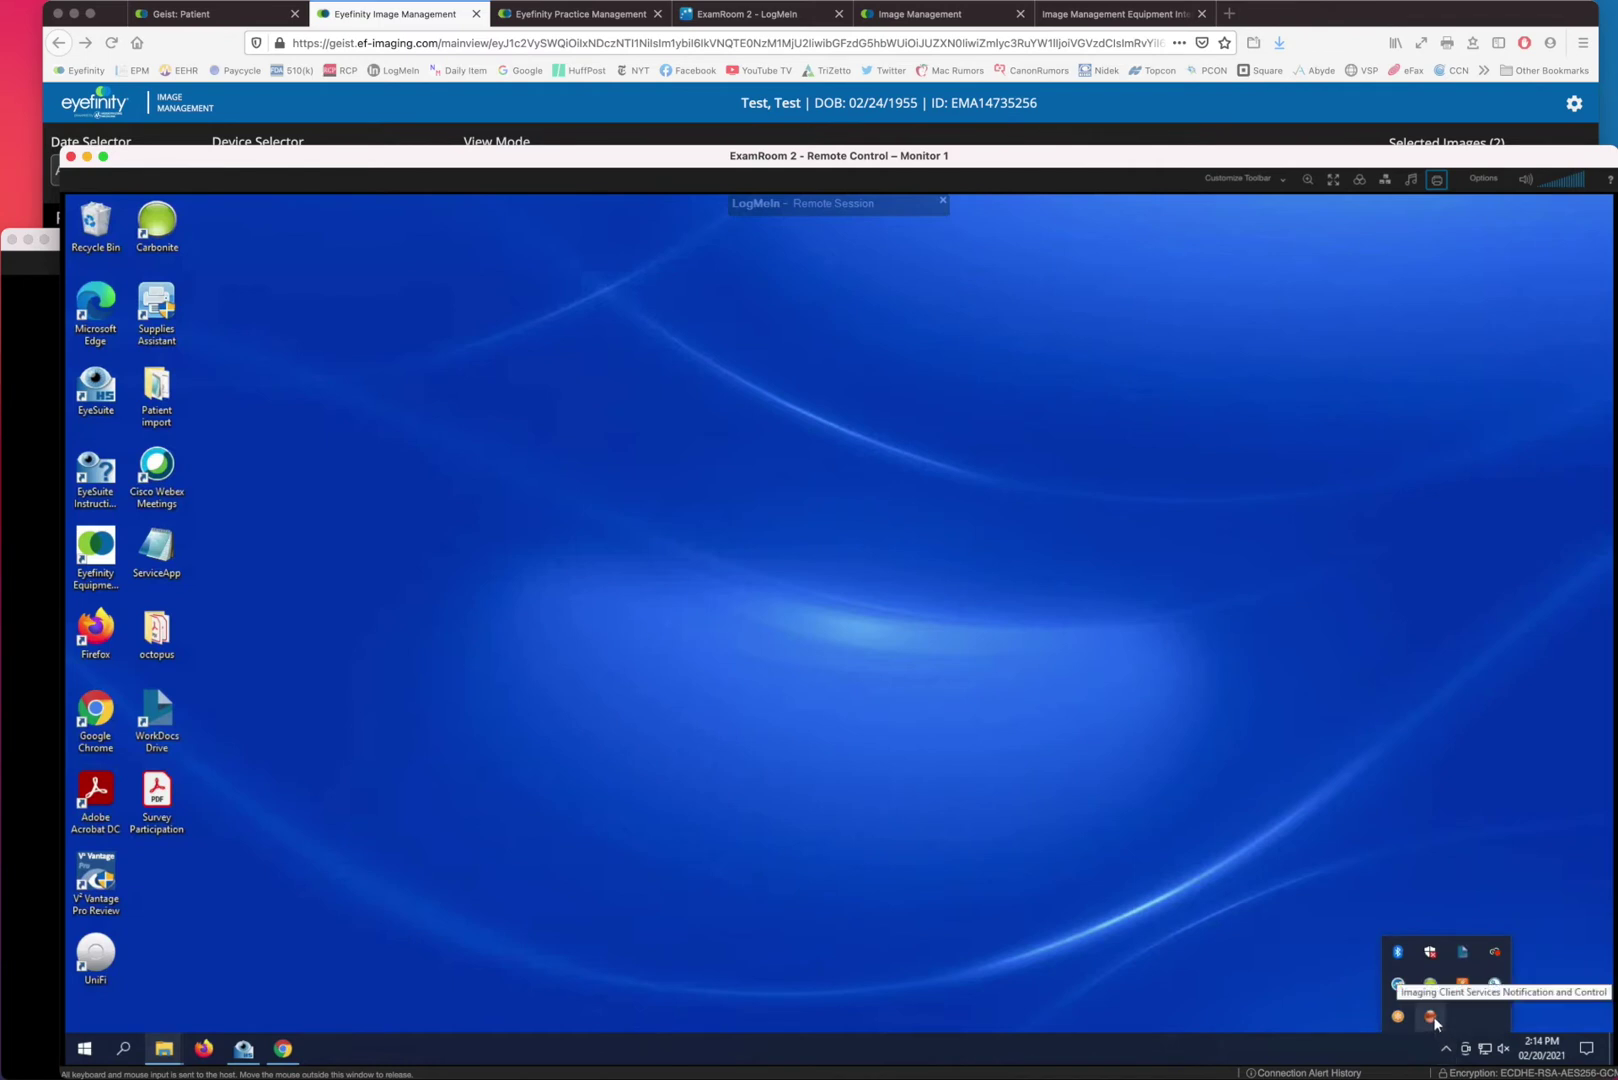
right_click(1431, 1017)
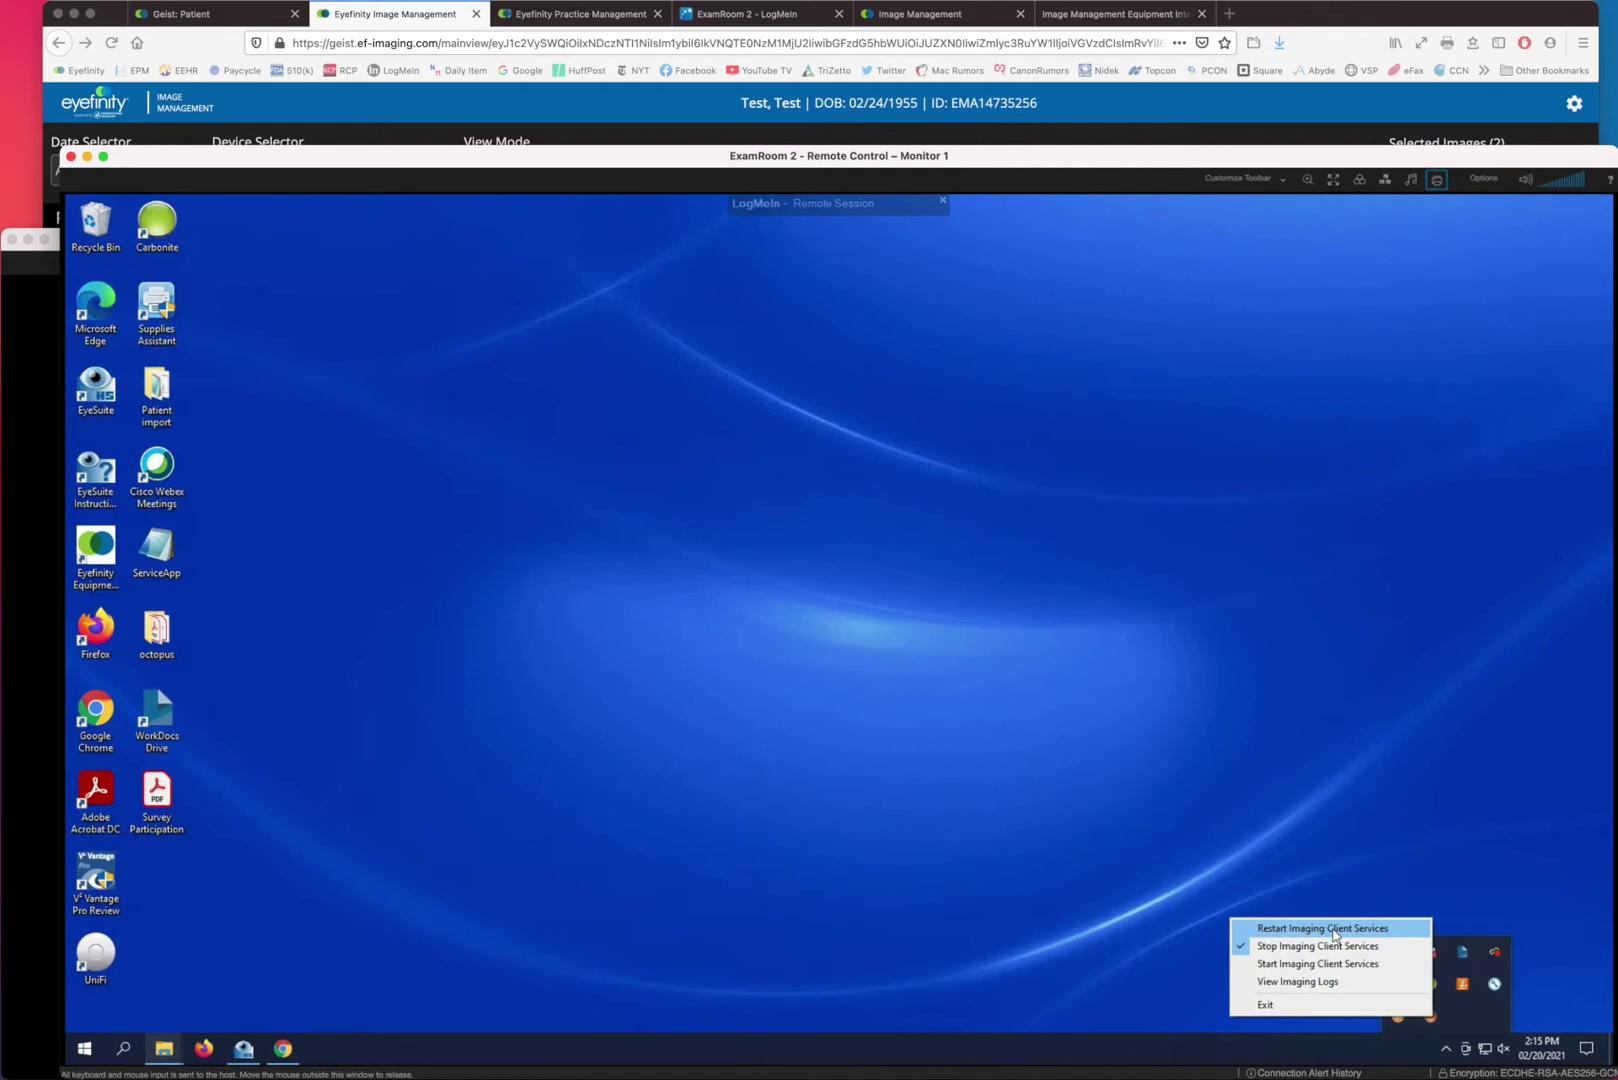
click(1334, 934)
mouse_move(166, 1050)
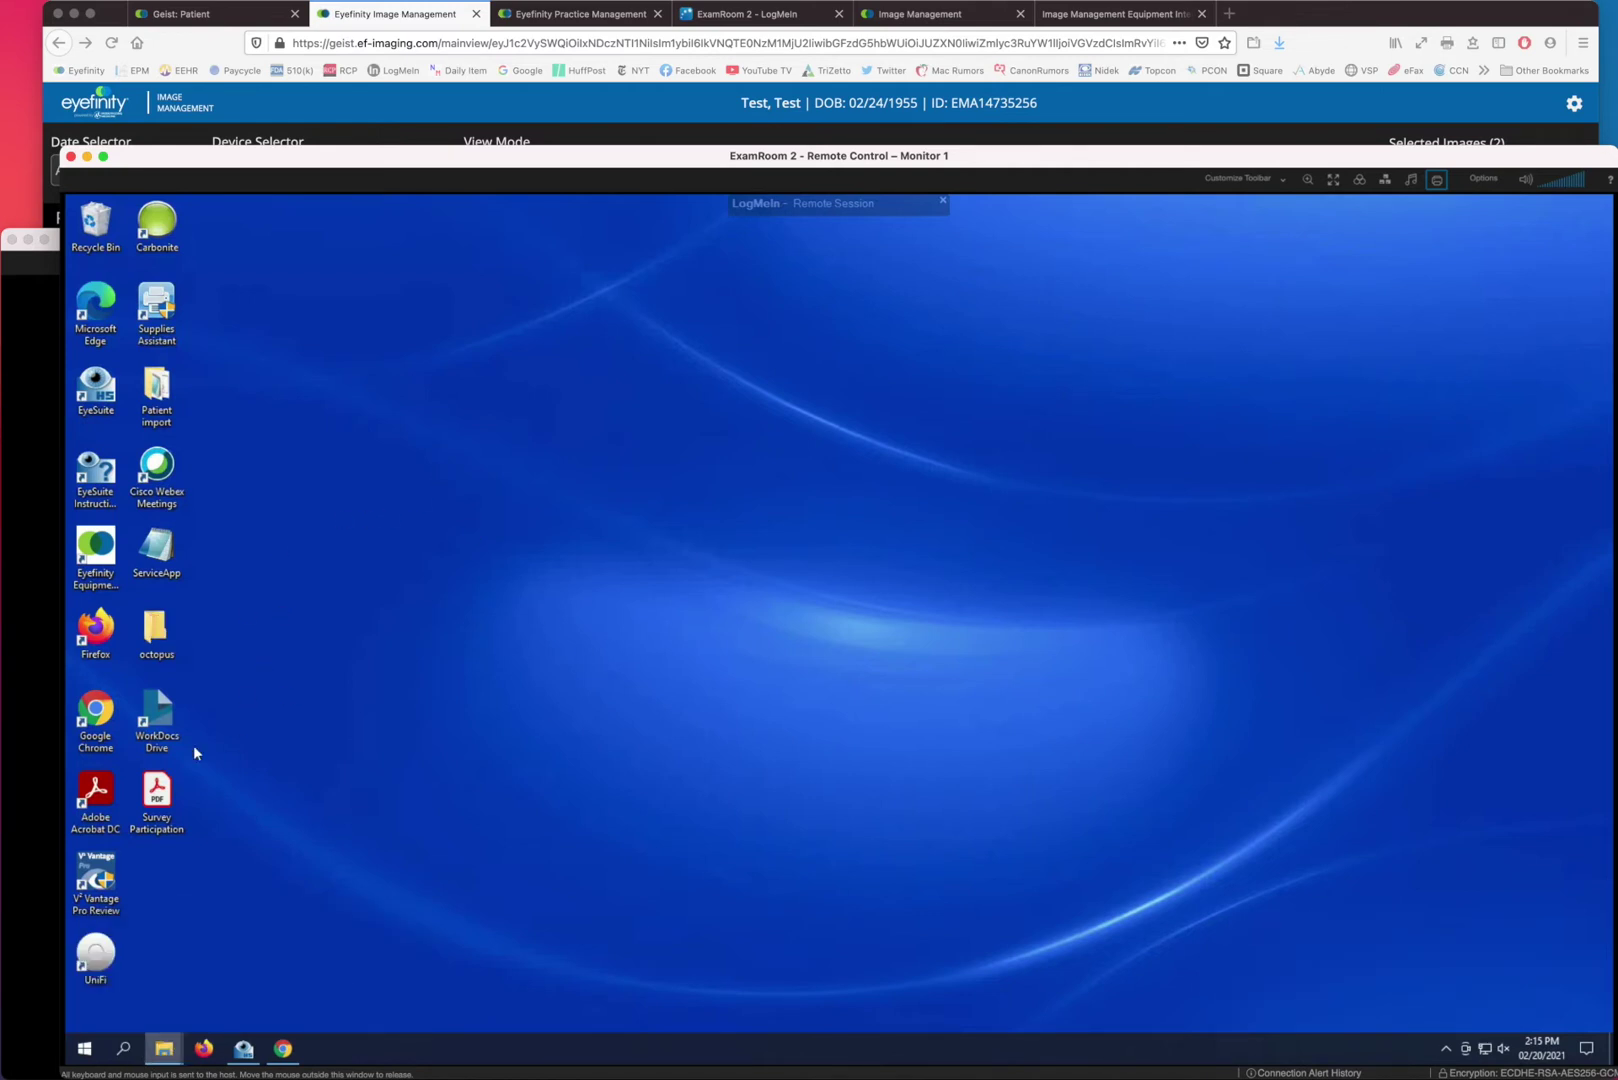
click(36, 688)
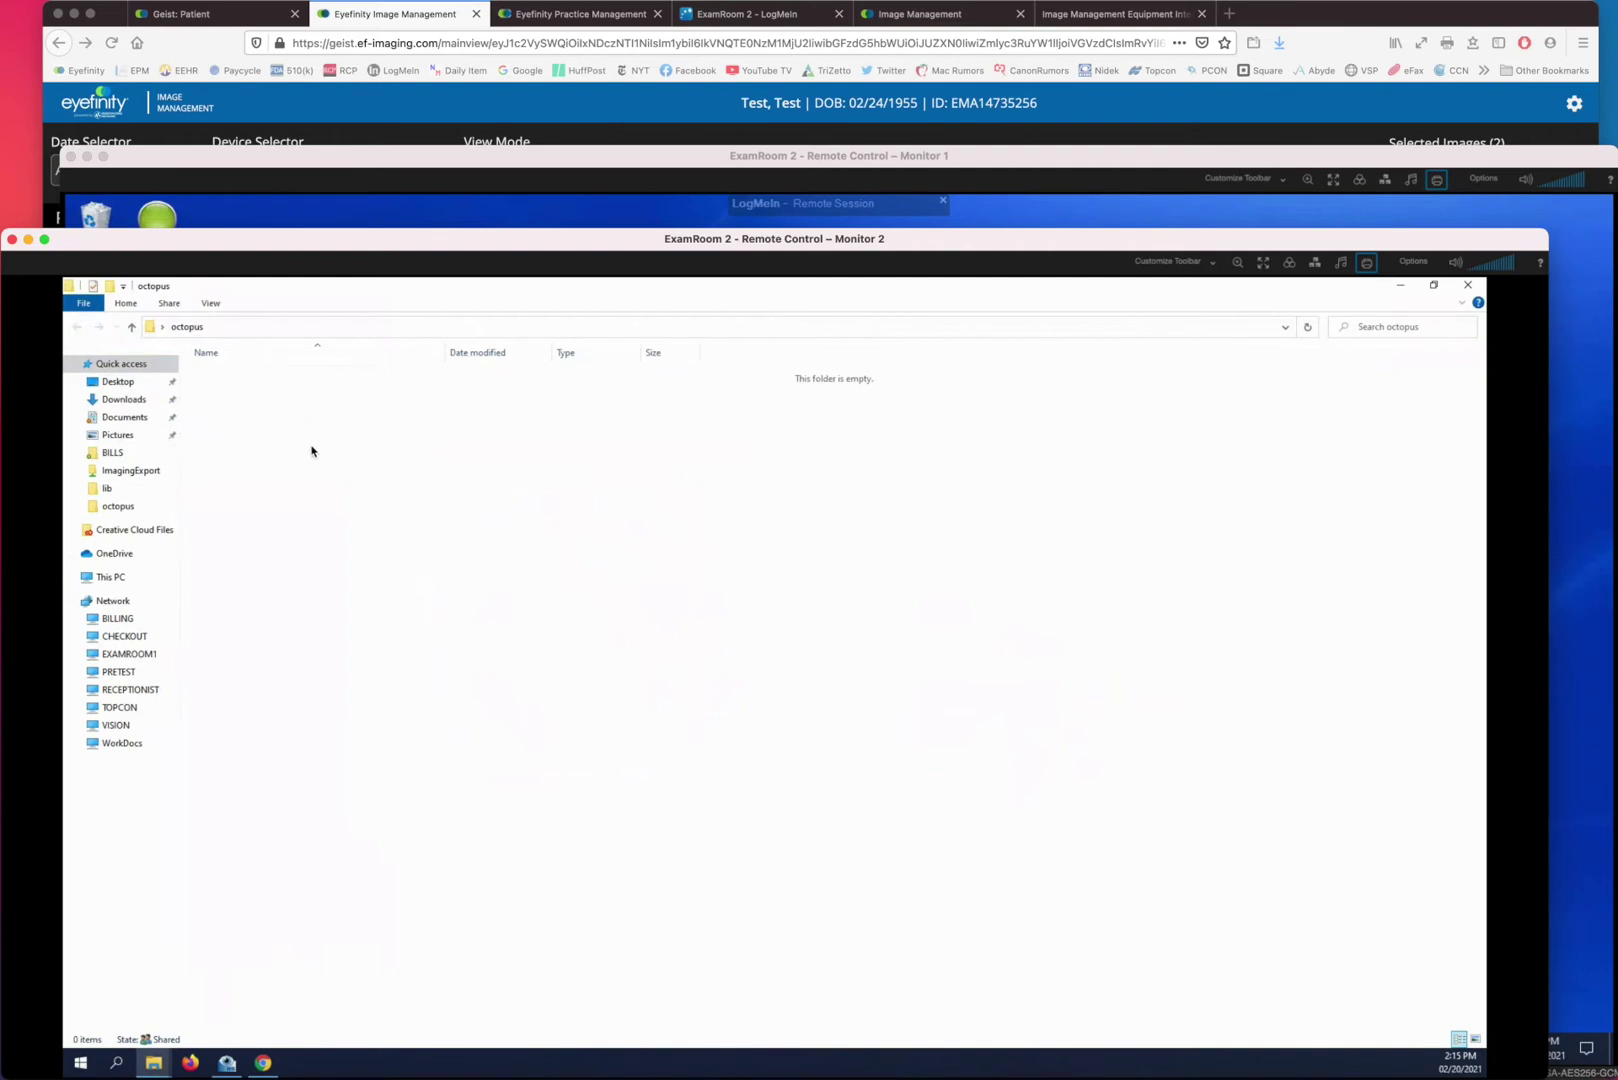
- With the octopus folder confirmed empty, bring the Eyefinity image grid back to the front
click(374, 110)
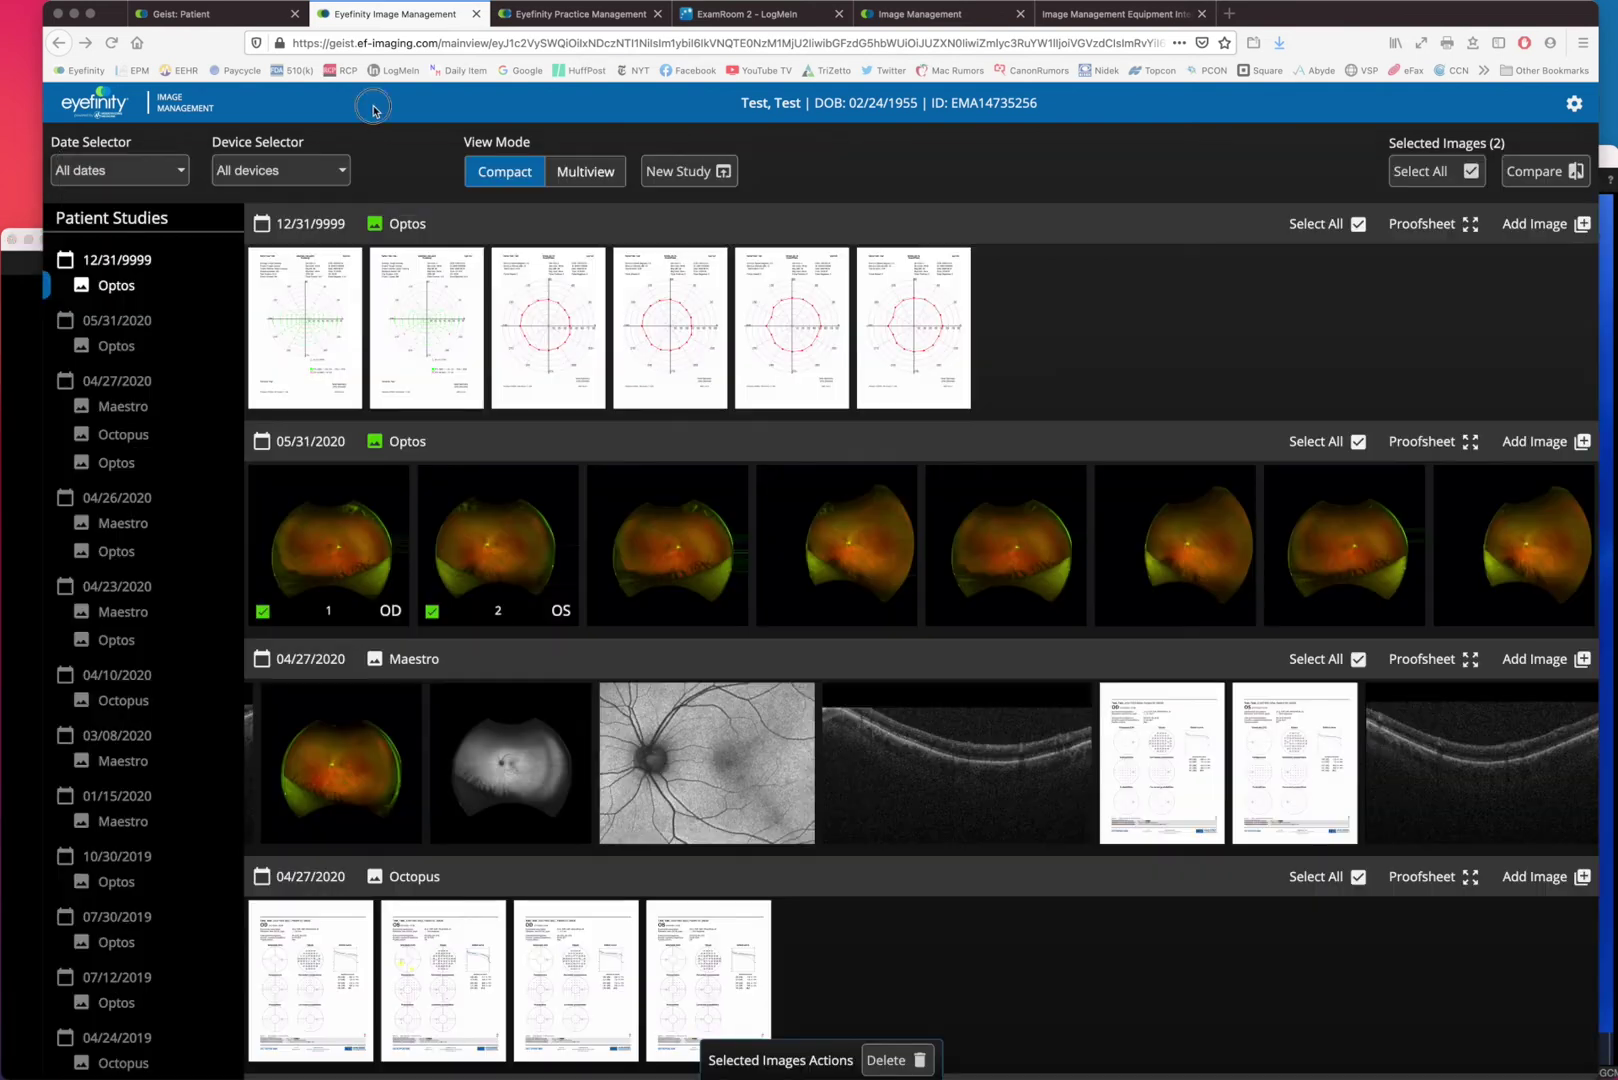
- Reopen Image Management from the patient overview and show the 05/09/2020 Octopus study
click(477, 14)
click(245, 16)
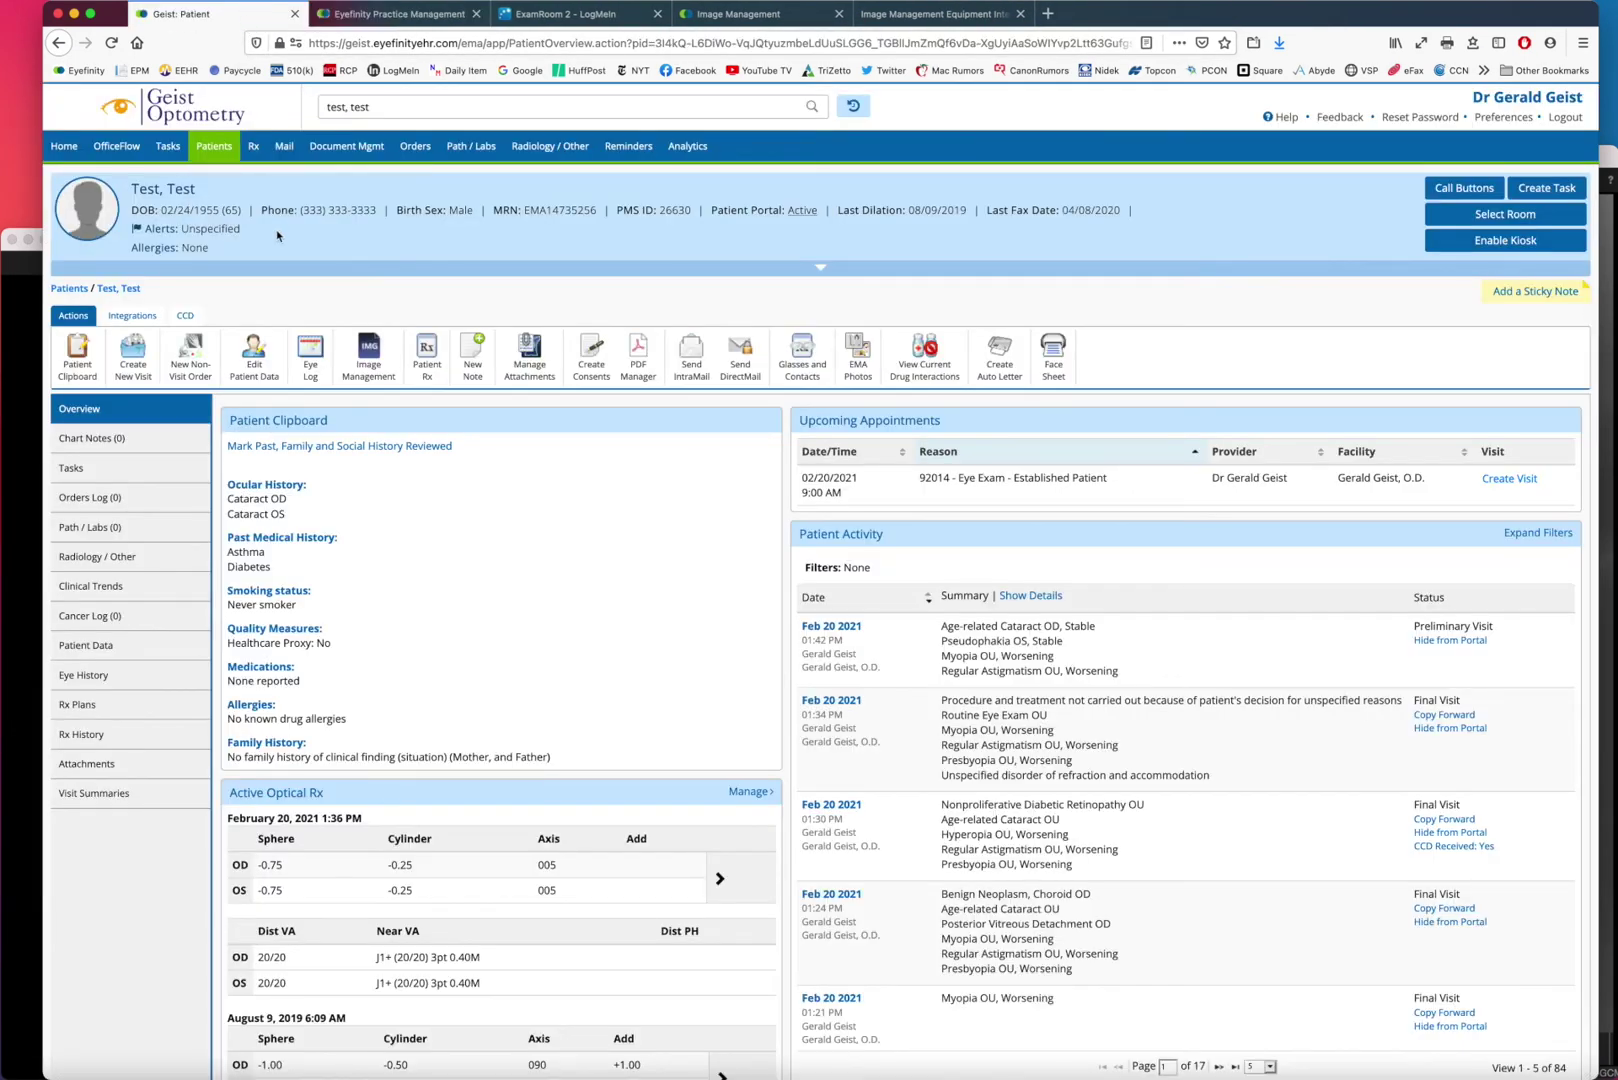
click(371, 358)
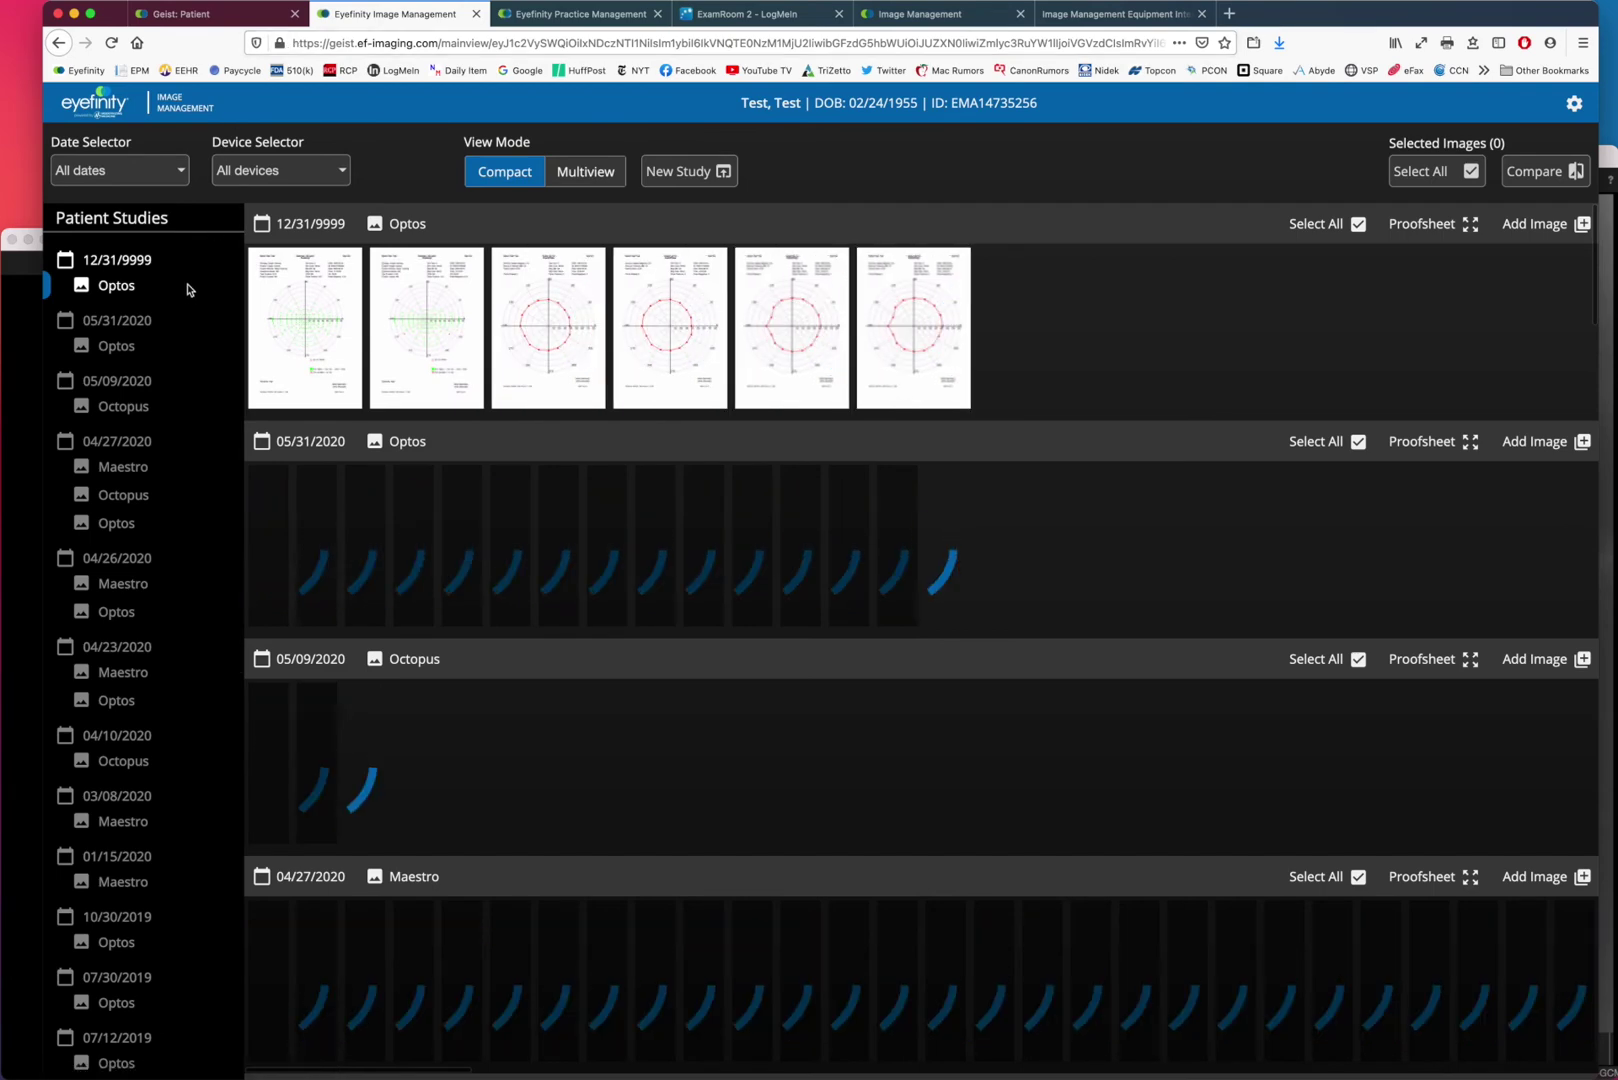
click(124, 410)
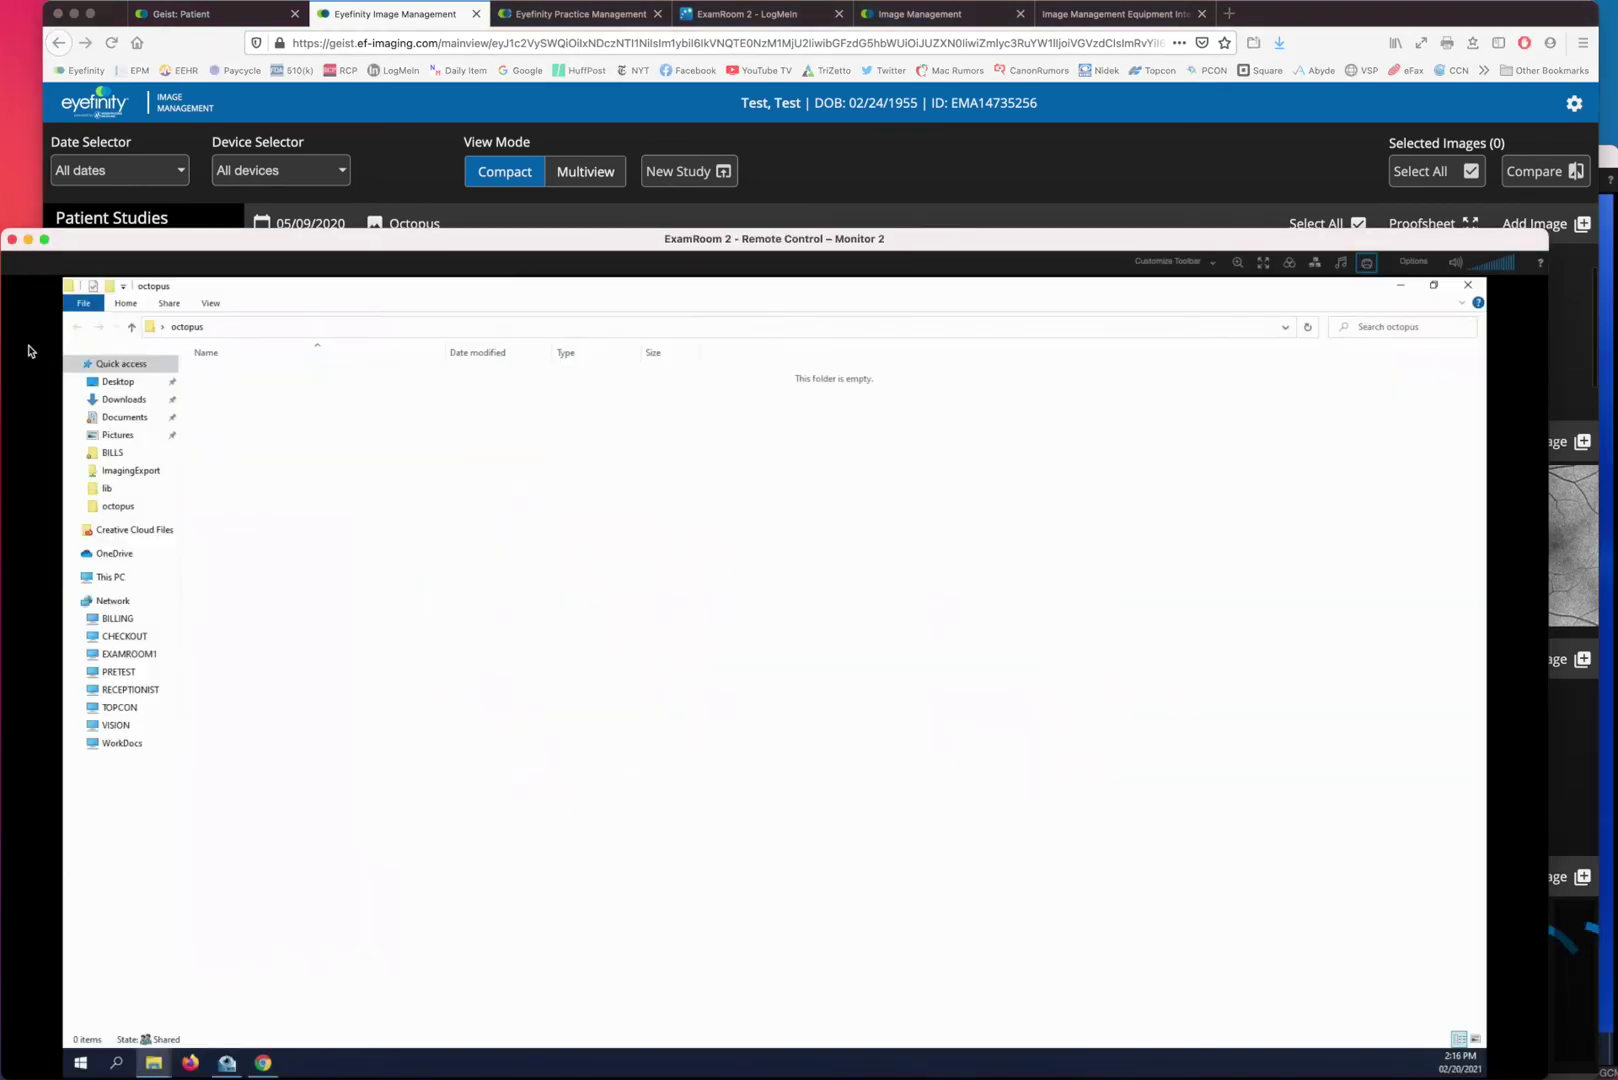
- Check the remote octopus folder, then return to the patient's image studies in Eyefinity
click(30, 350)
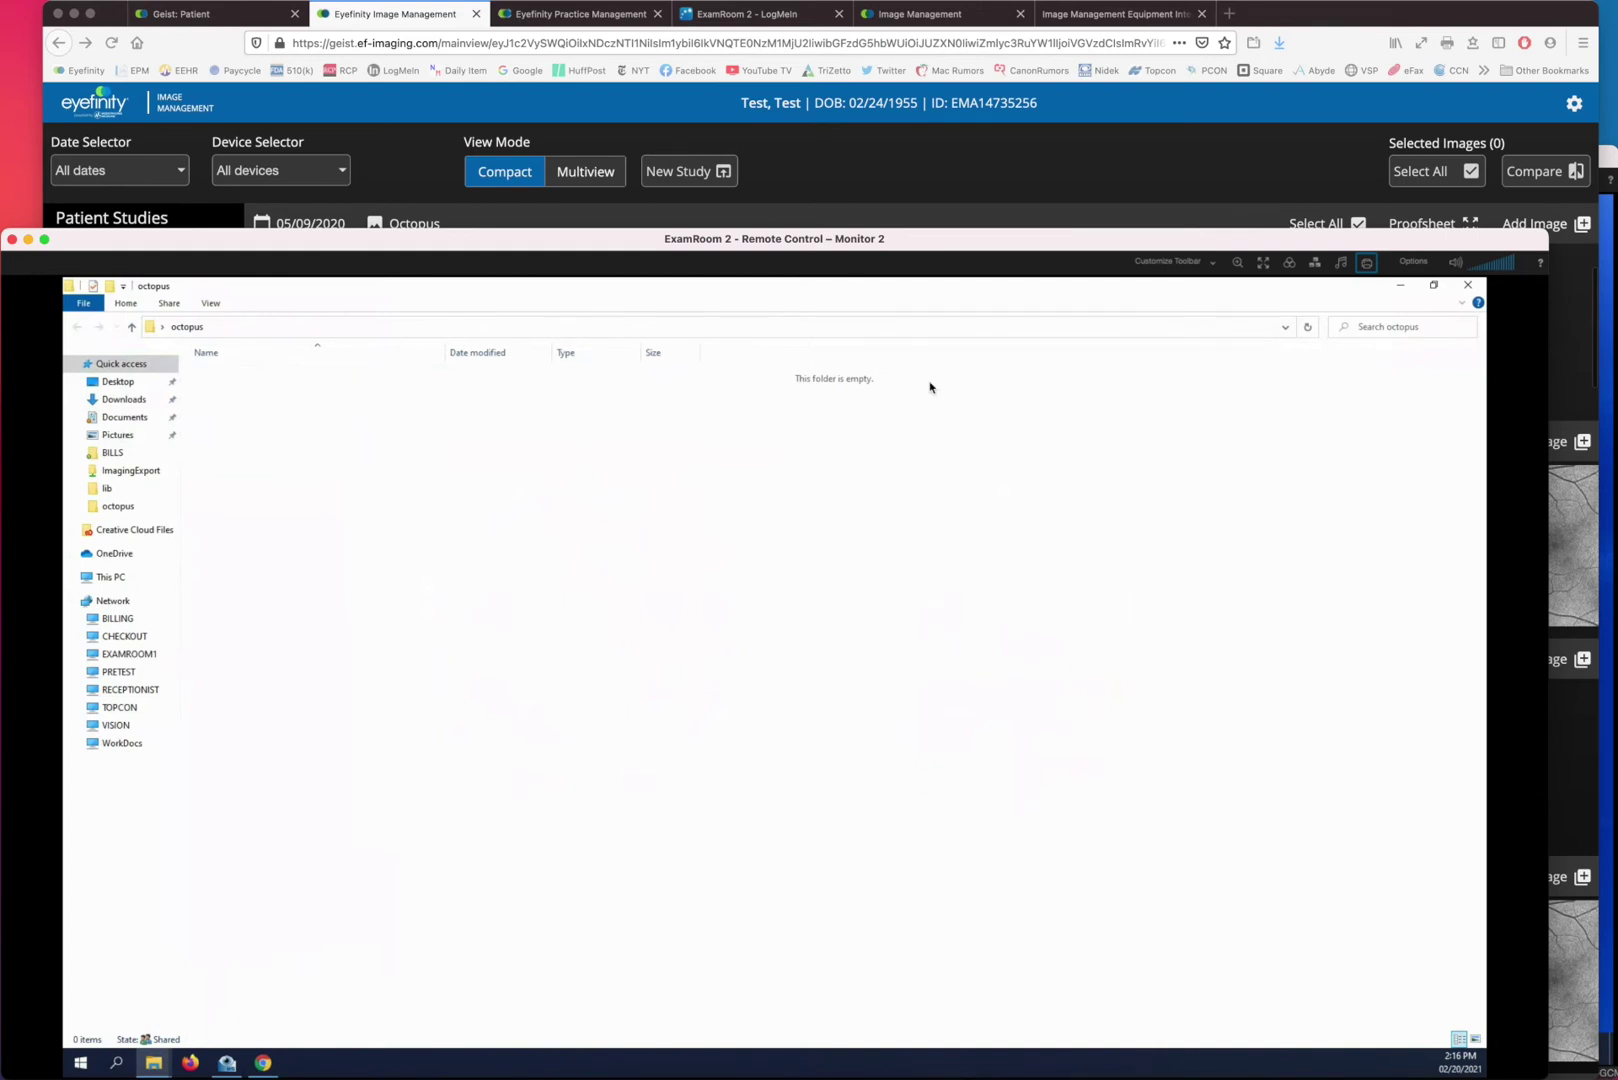
click(868, 163)
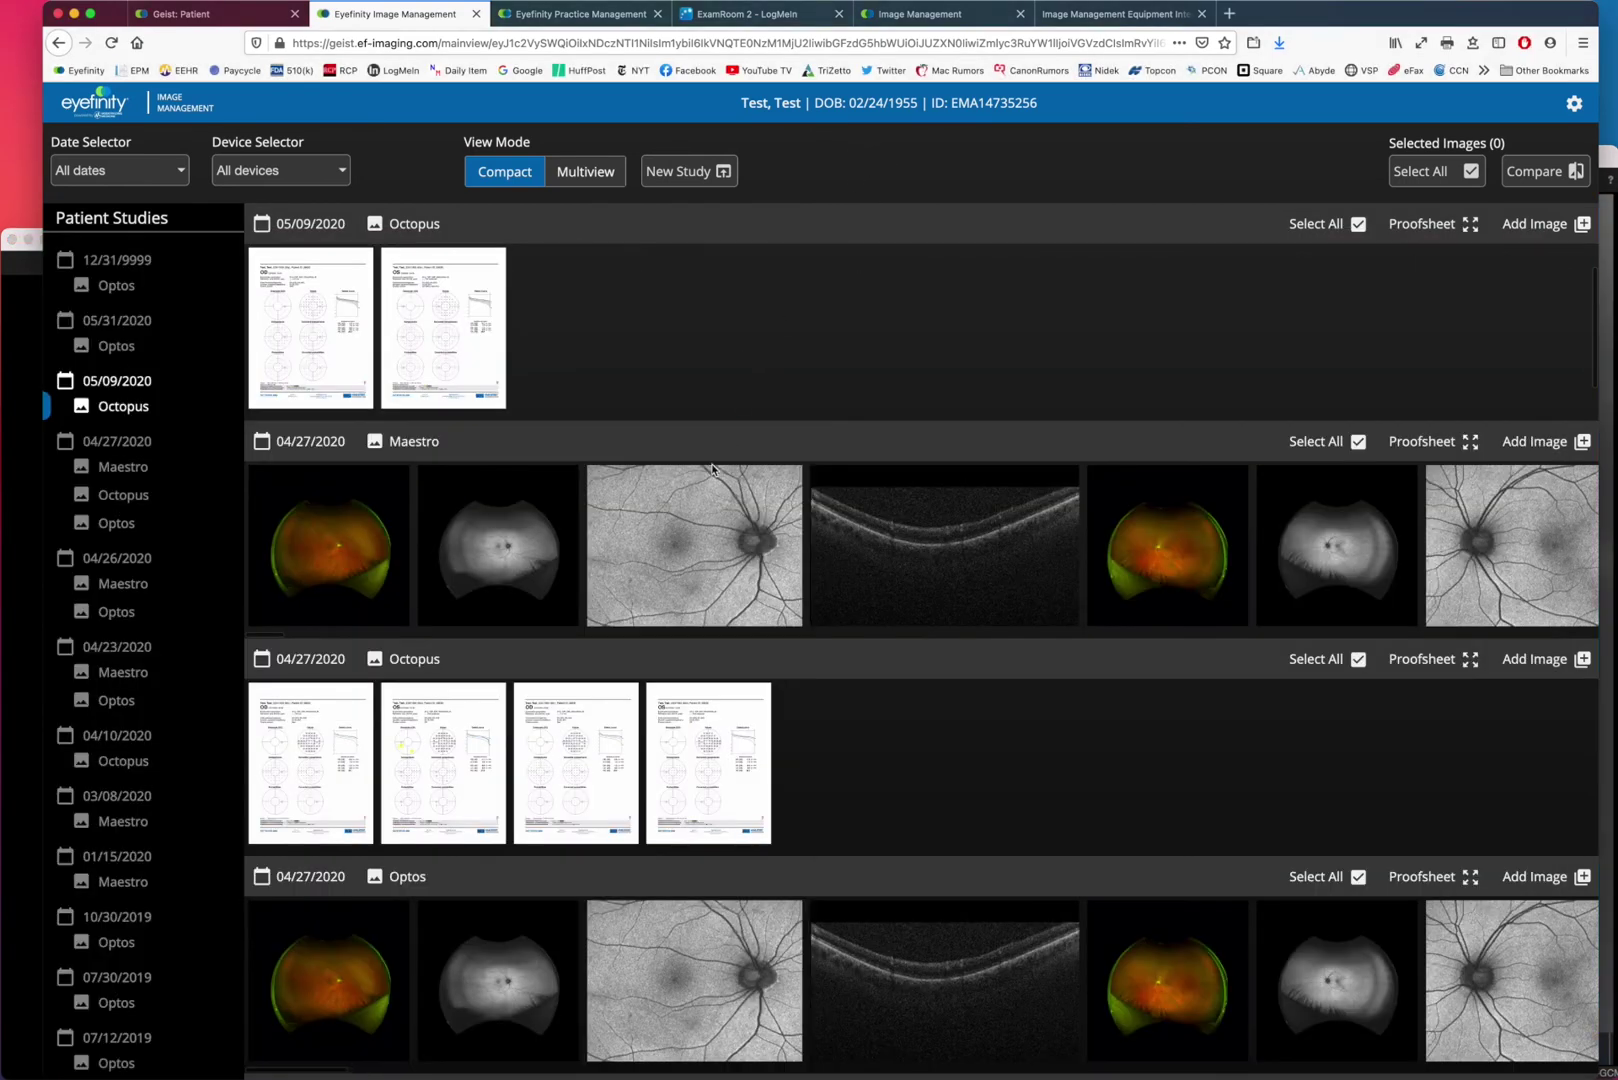
mouse_move(565, 475)
mouse_move(613, 512)
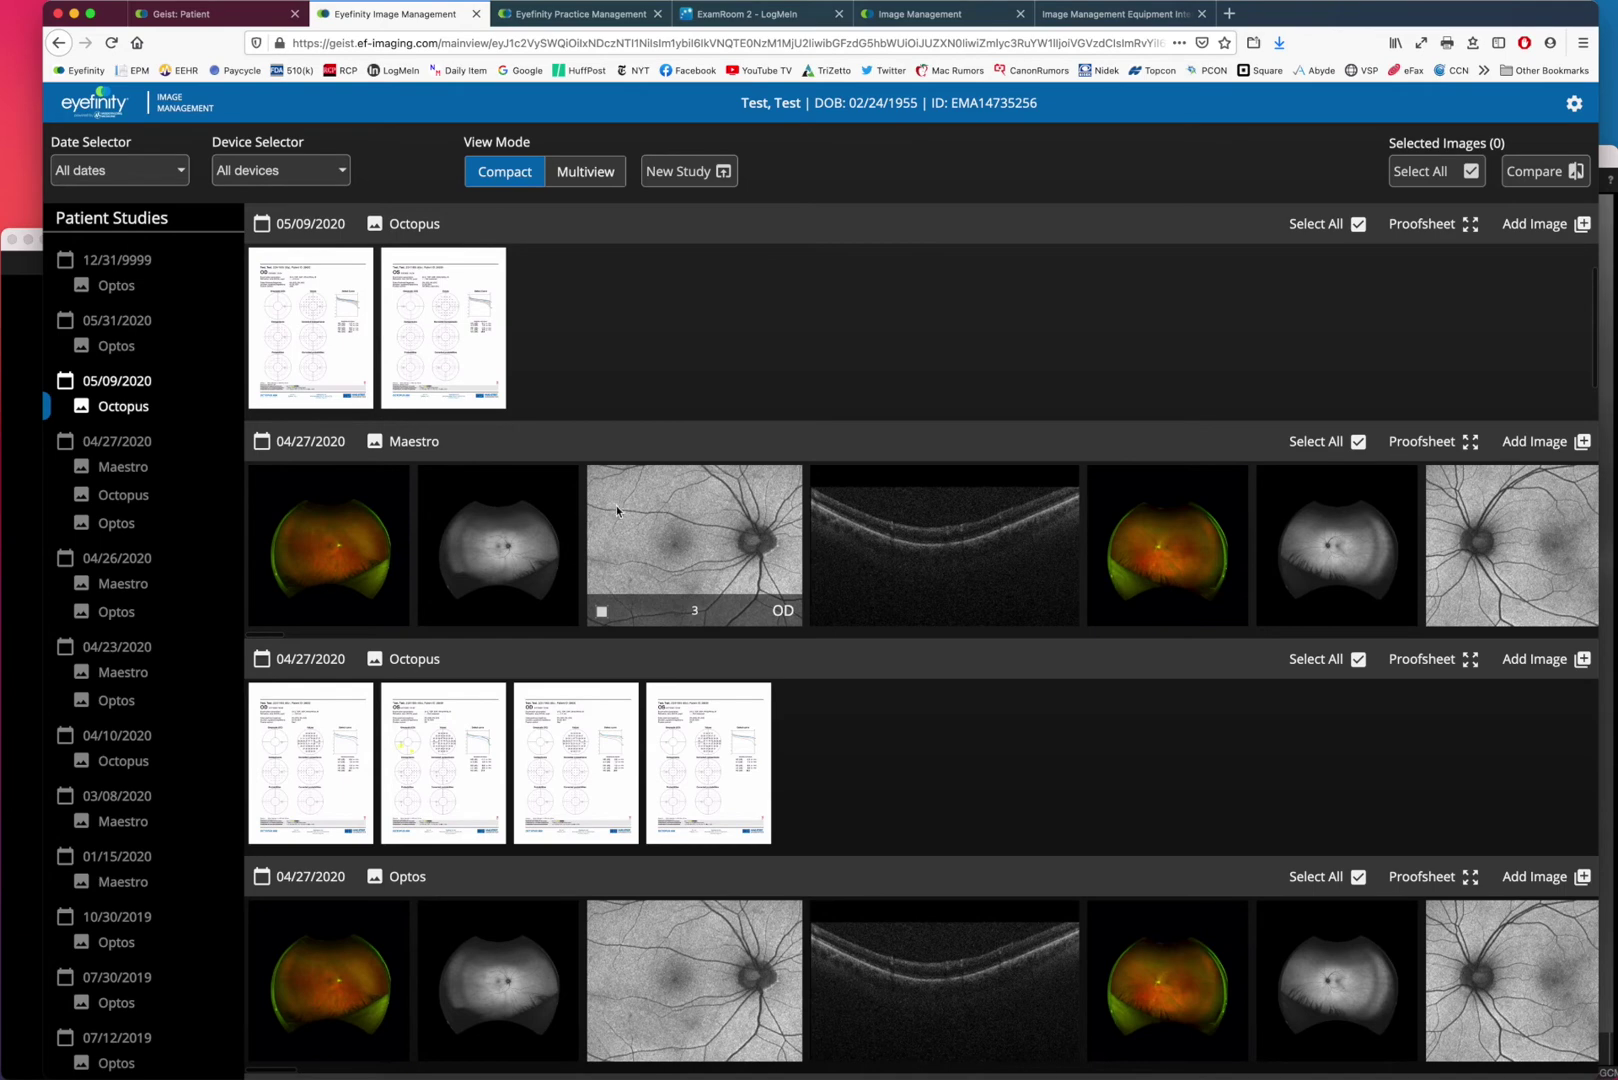
click(224, 15)
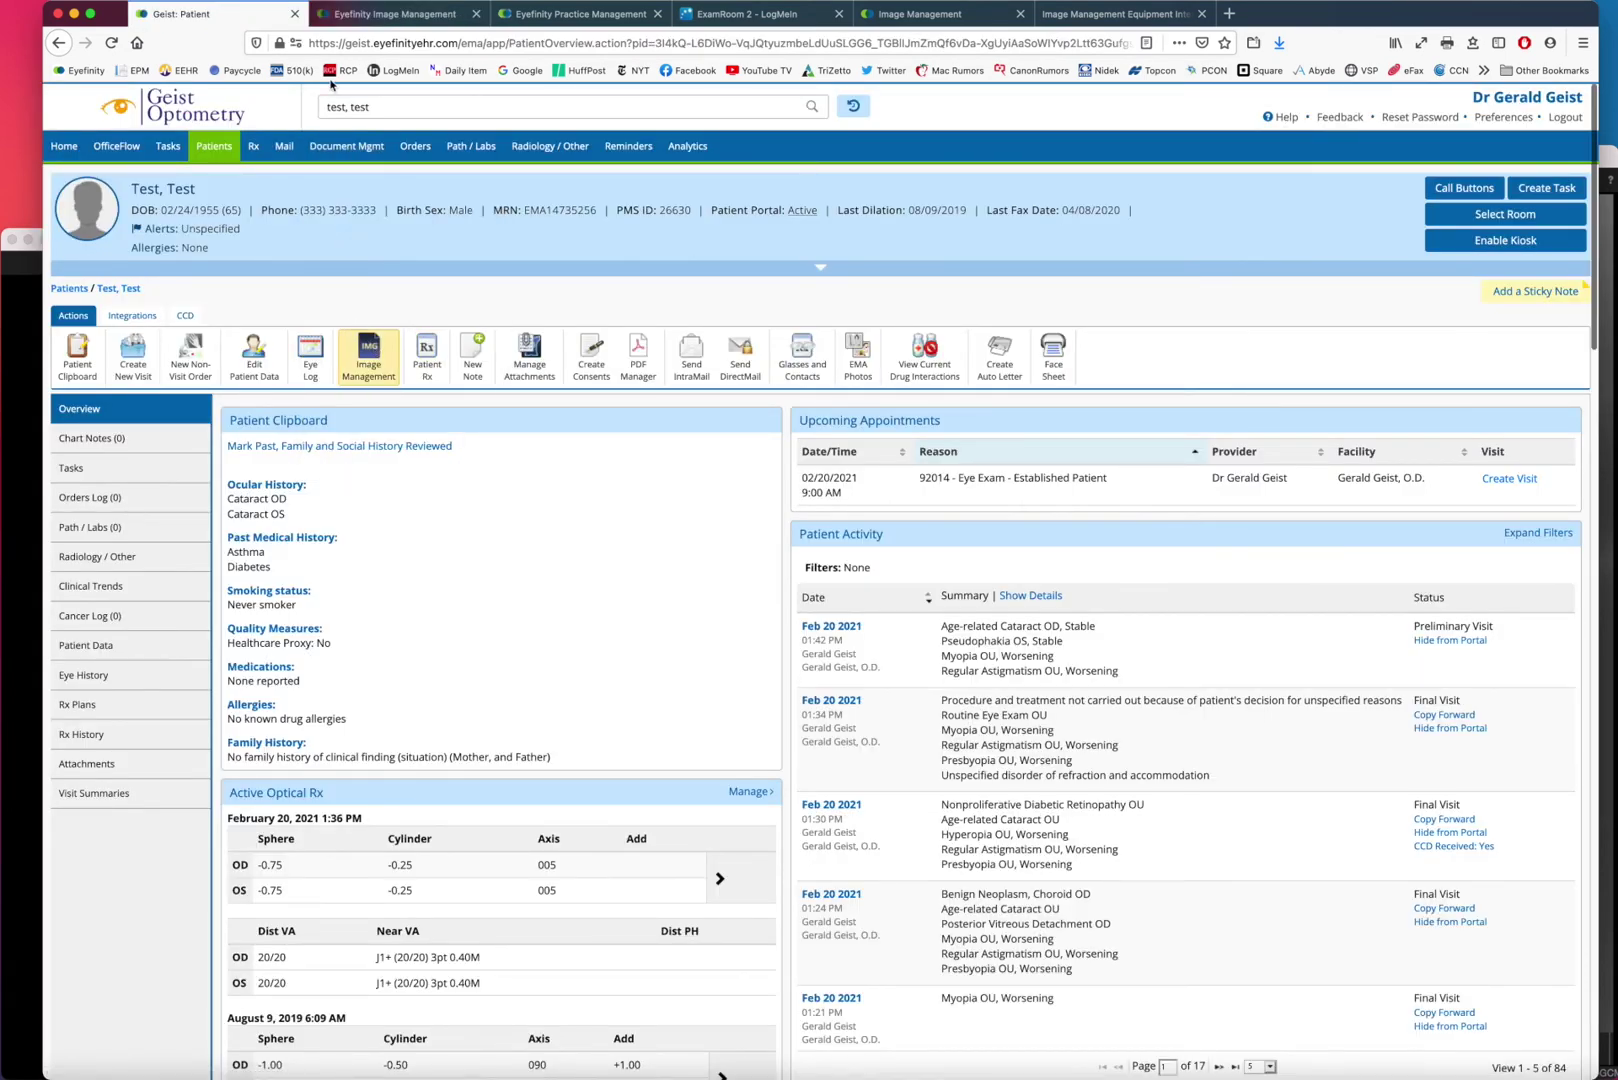
click(341, 14)
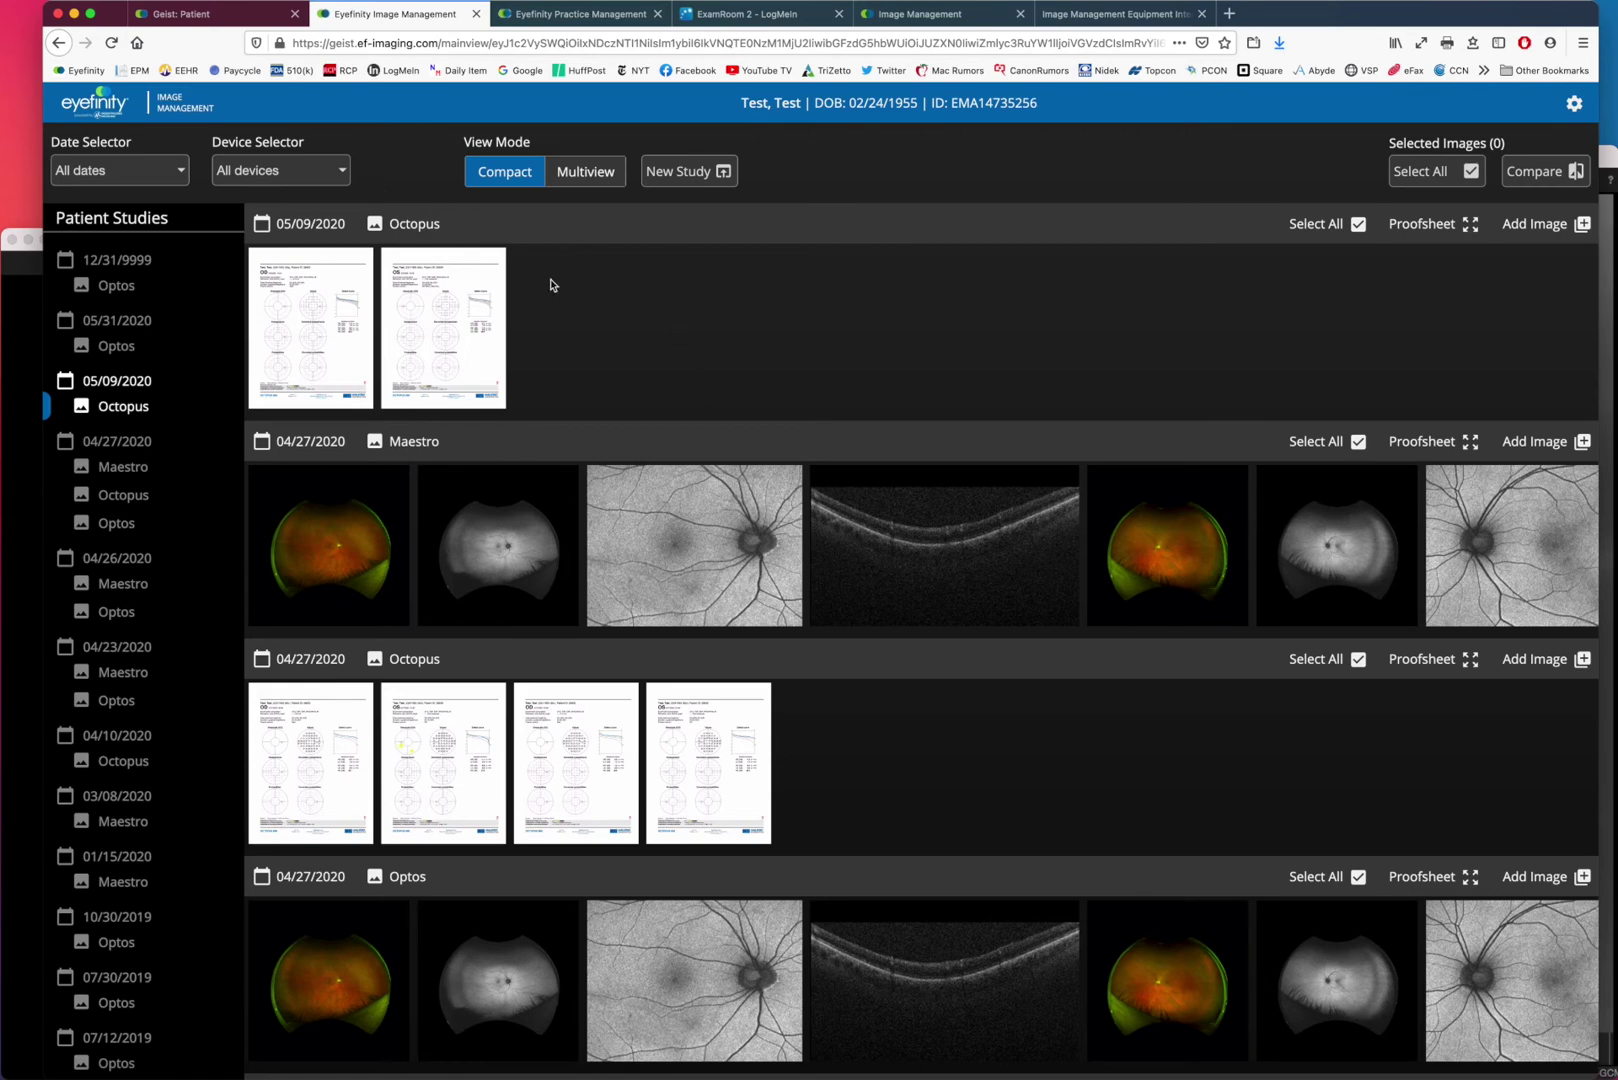
- On the remote desktop, switch to Chrome and bring up OptosAdvance's Patient Study Directory on Monitor 2
click(1603, 258)
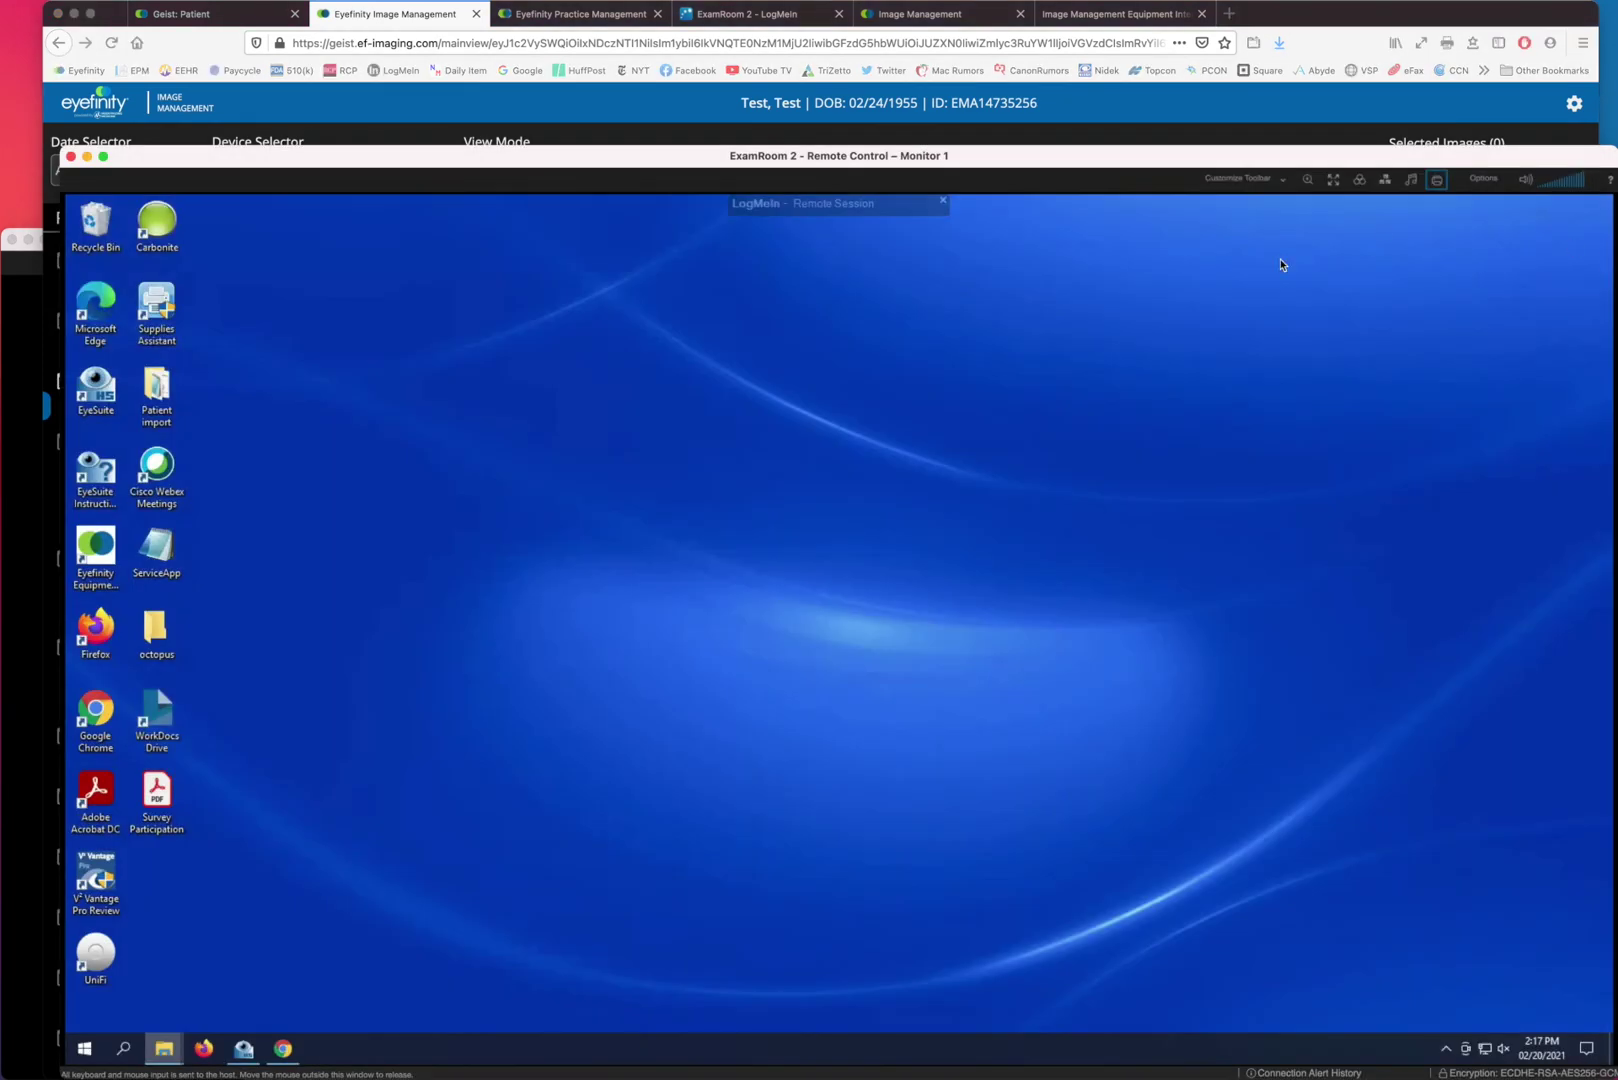
click(284, 1048)
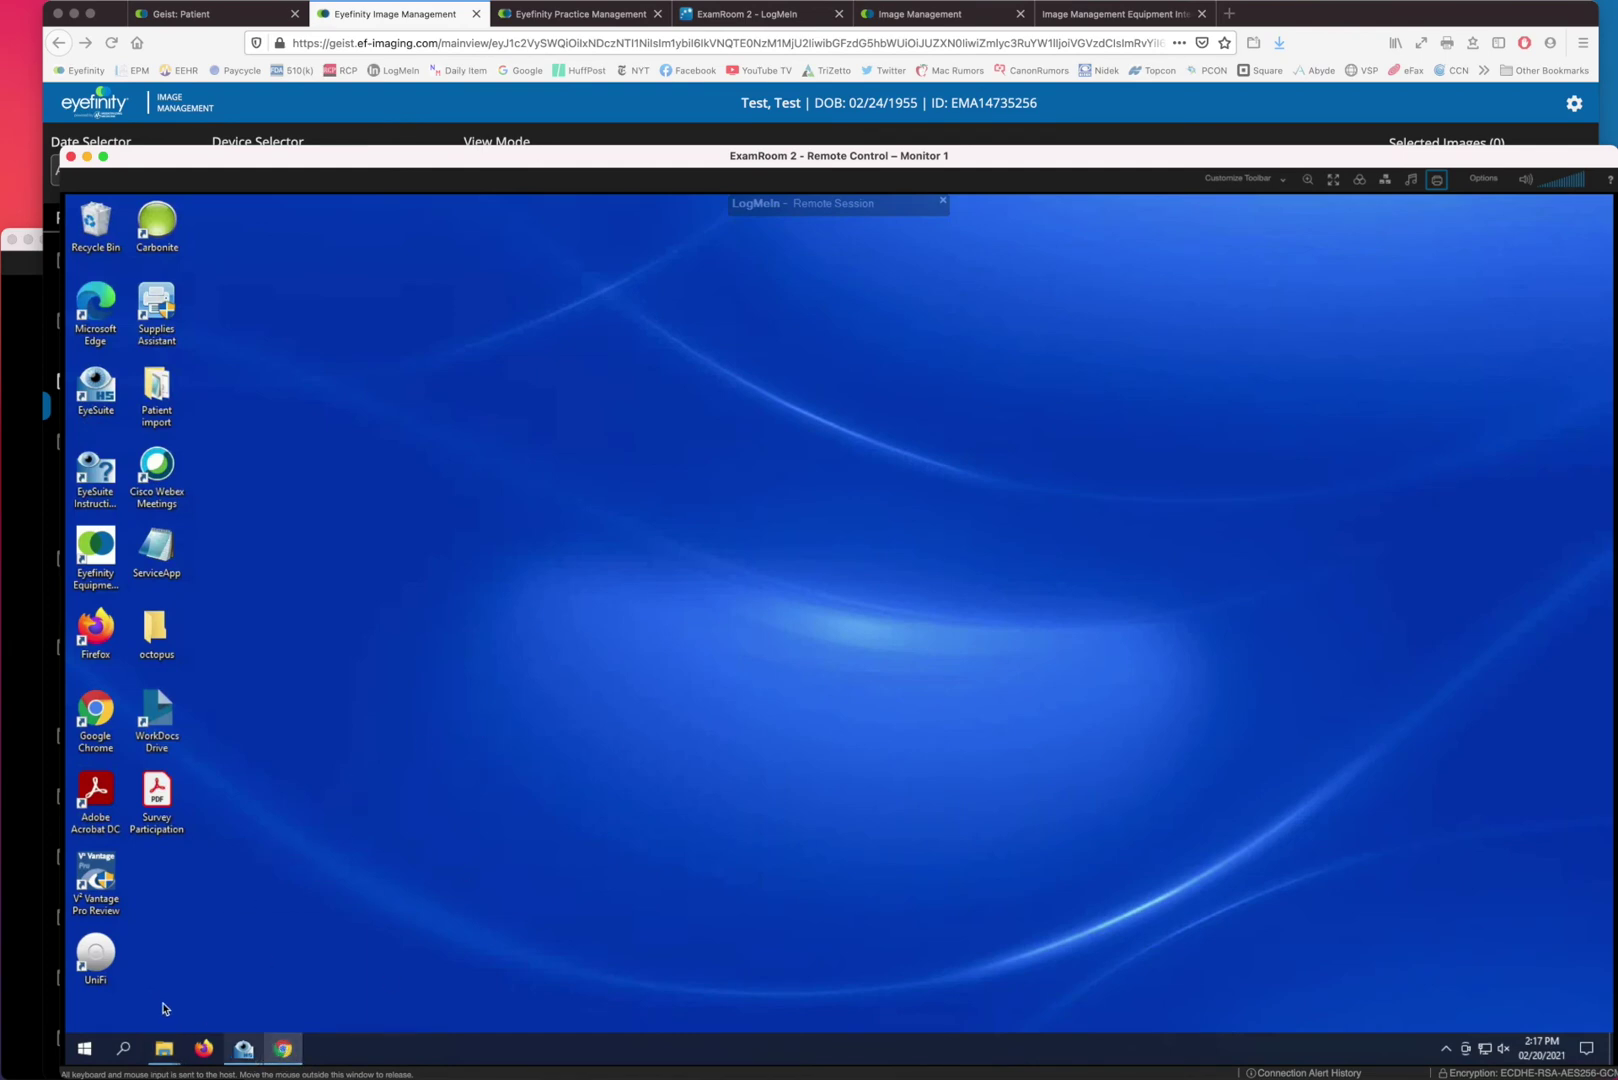
click(22, 962)
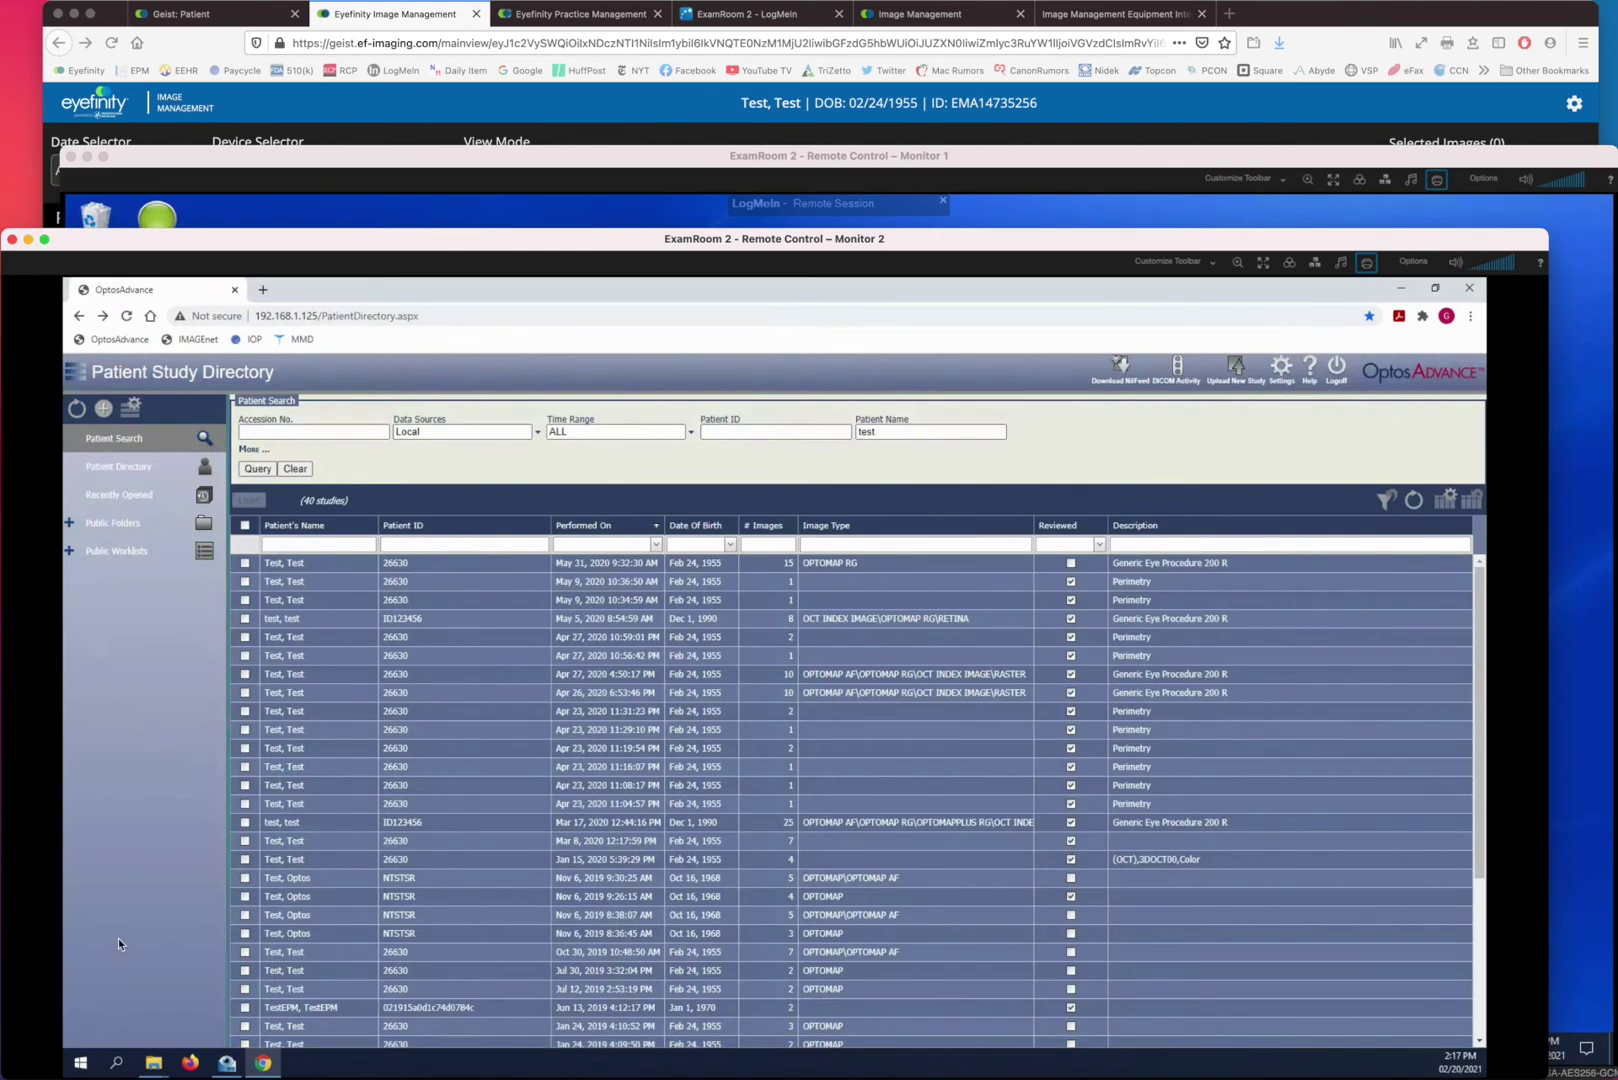
- Open the Nov 6, 2019 study and try zooming and blending the left fundus image
double_click(814, 933)
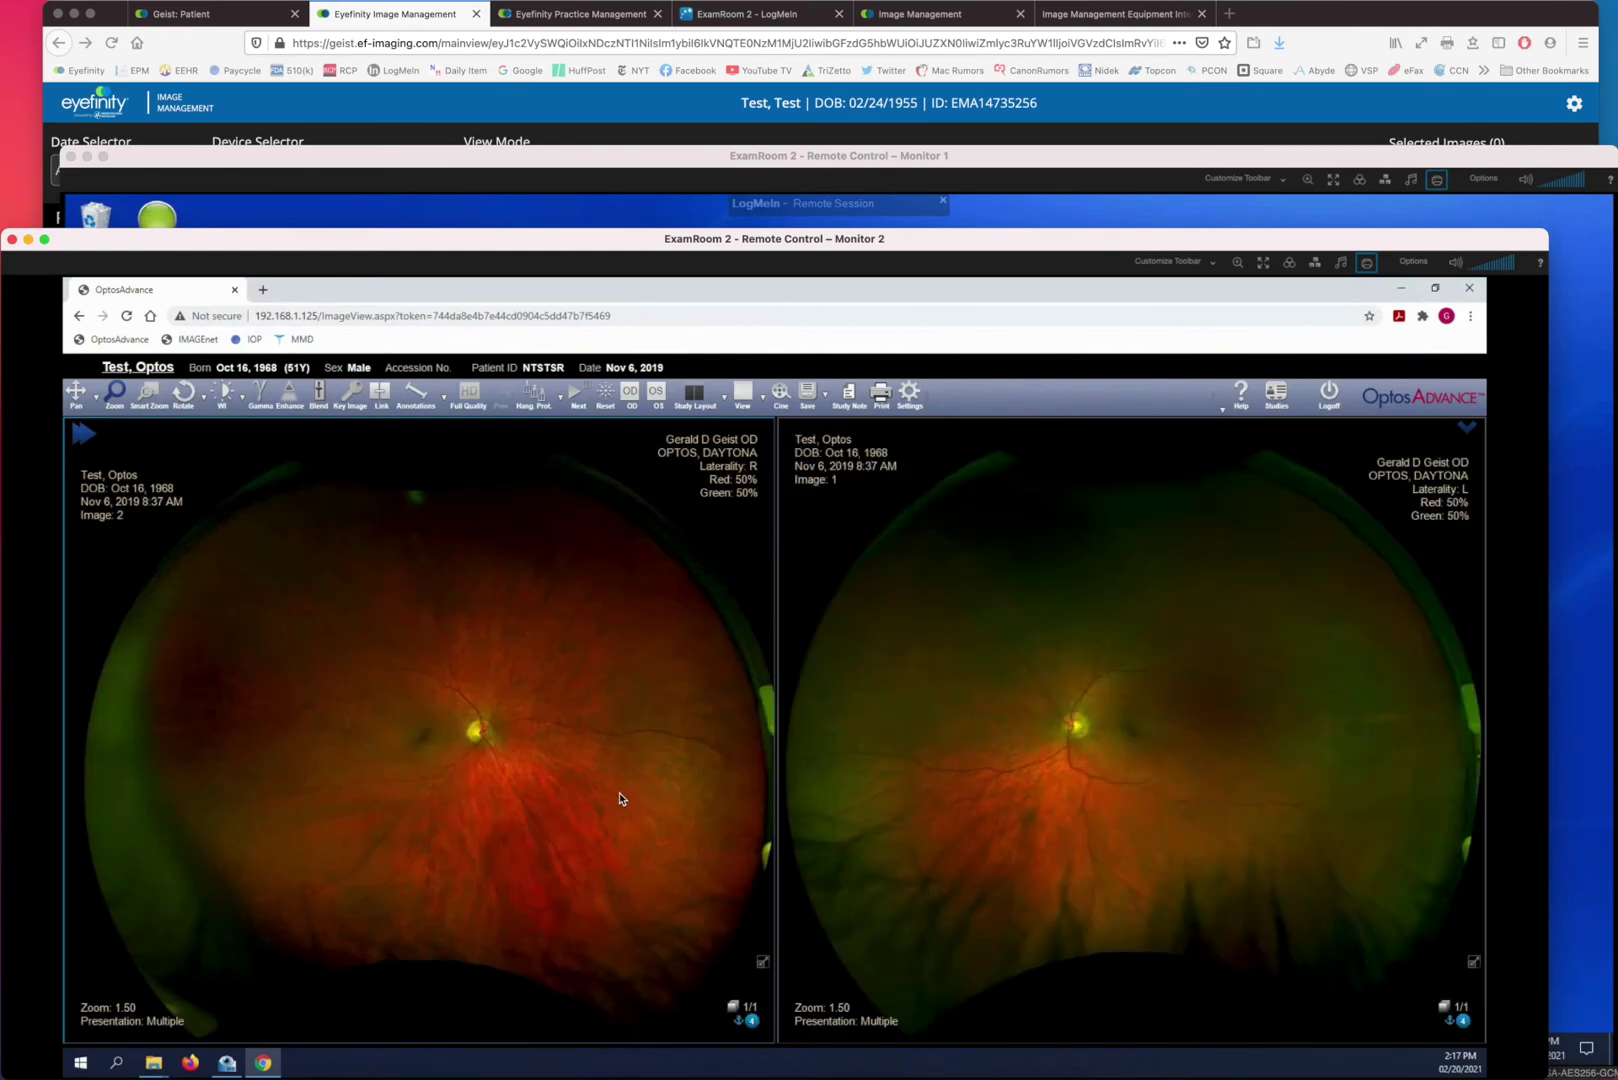
click(464, 869)
drag(464, 869, 466, 845)
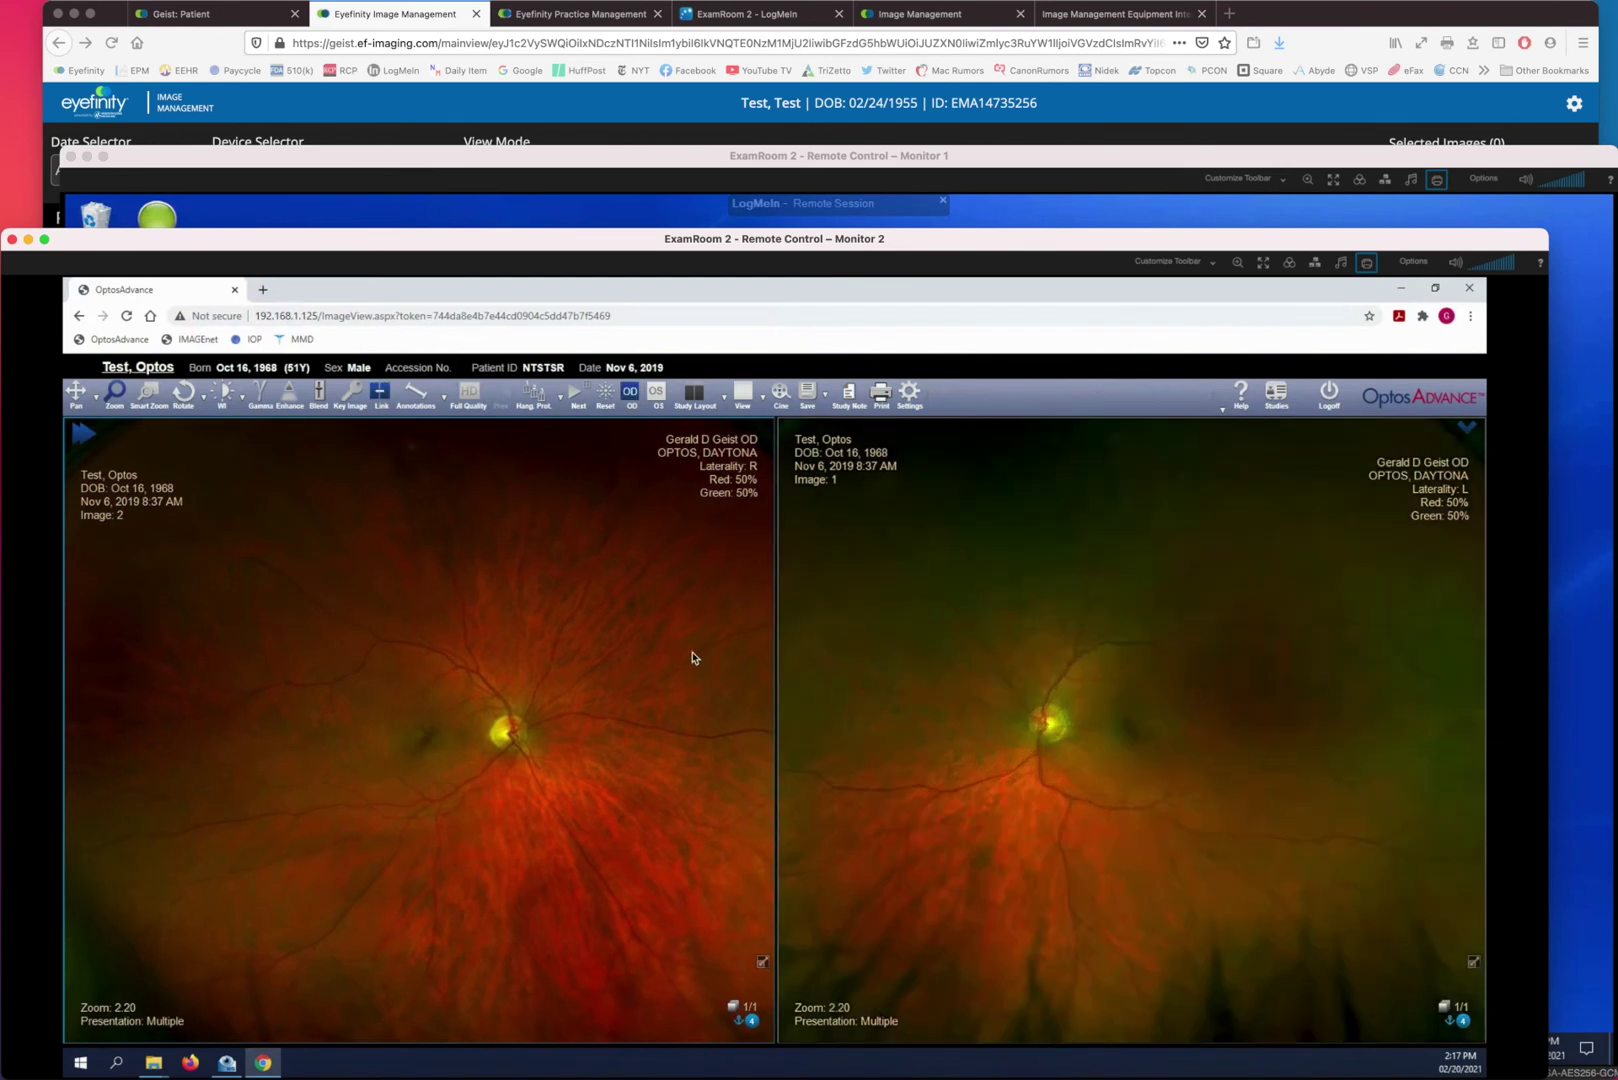
drag(652, 720, 650, 724)
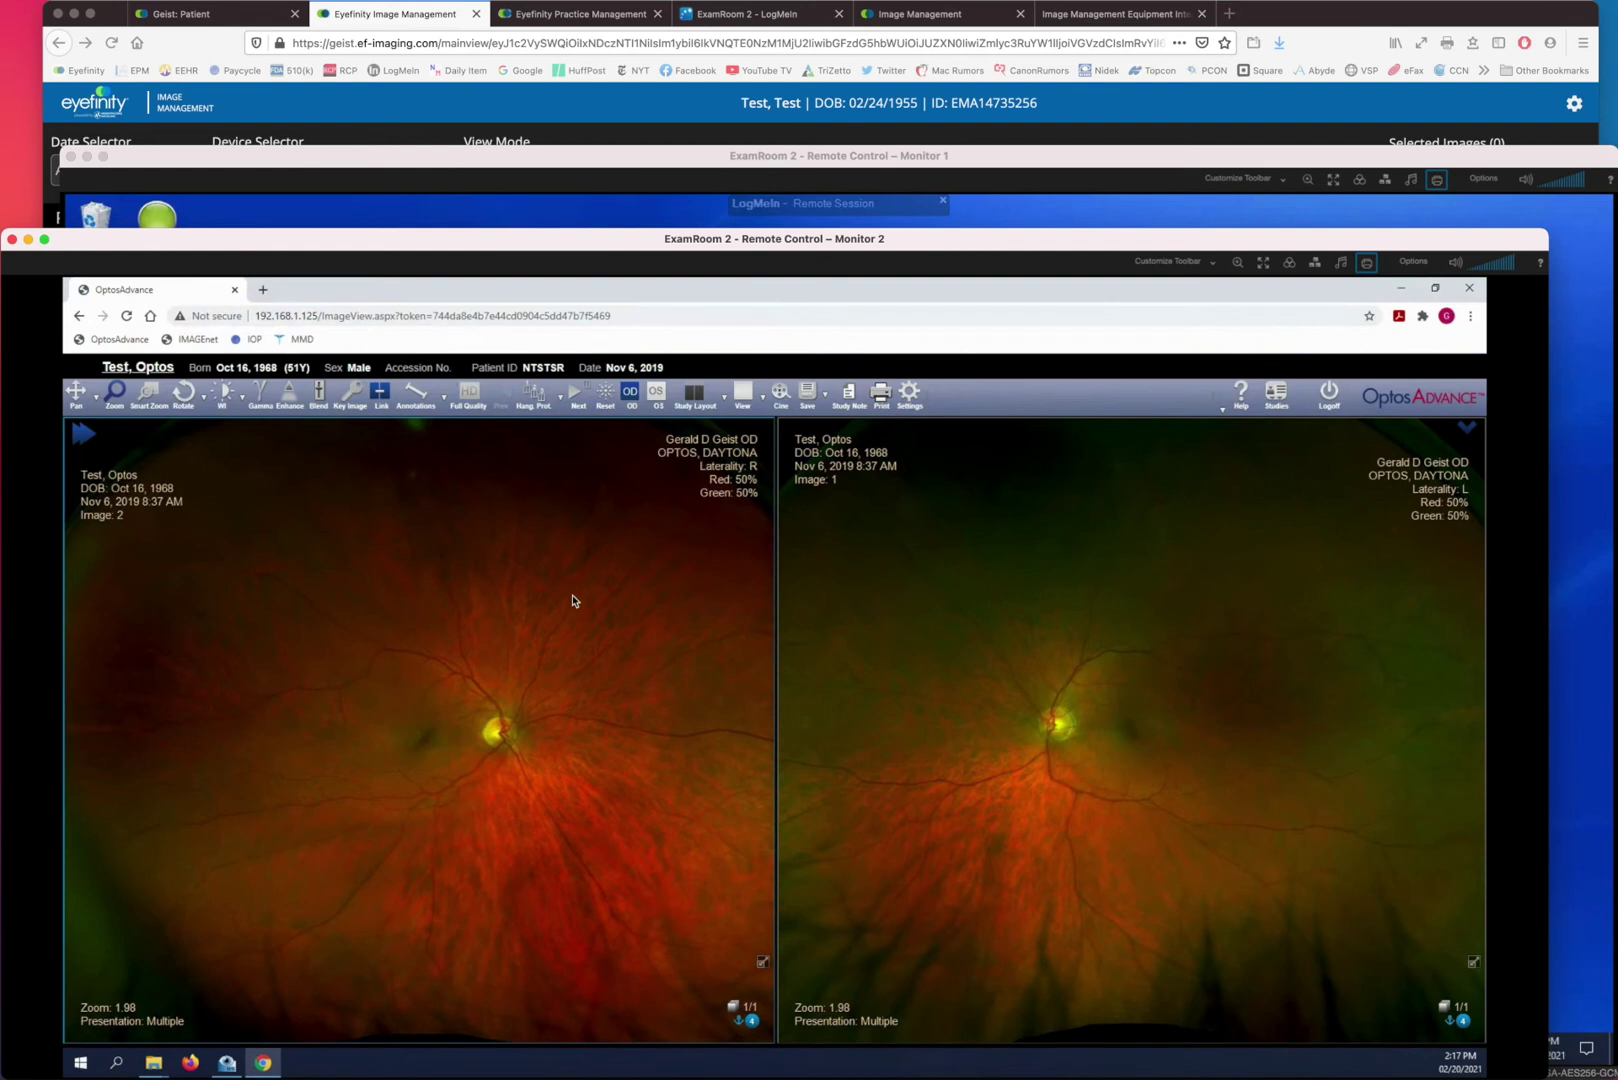
drag(574, 592, 575, 845)
- Zoom both fundus images to 2.30 and raise the left image's gamma to 1.35
click(116, 398)
click(459, 711)
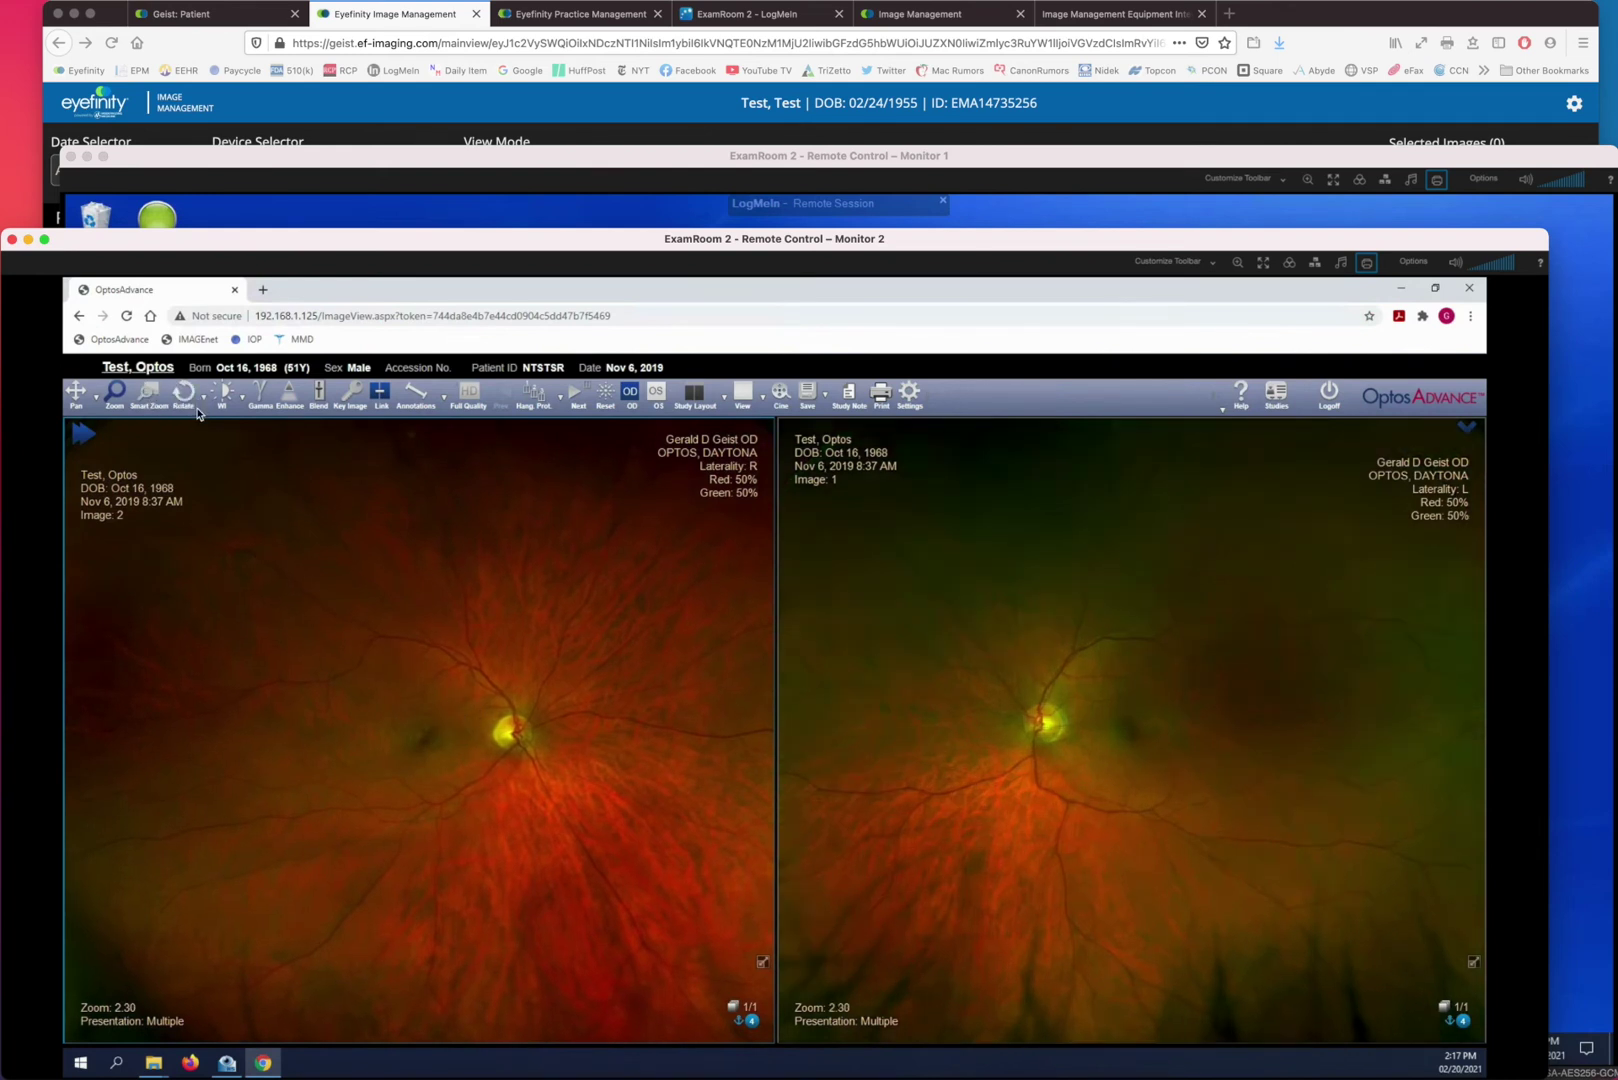
click(264, 393)
drag(439, 864, 466, 698)
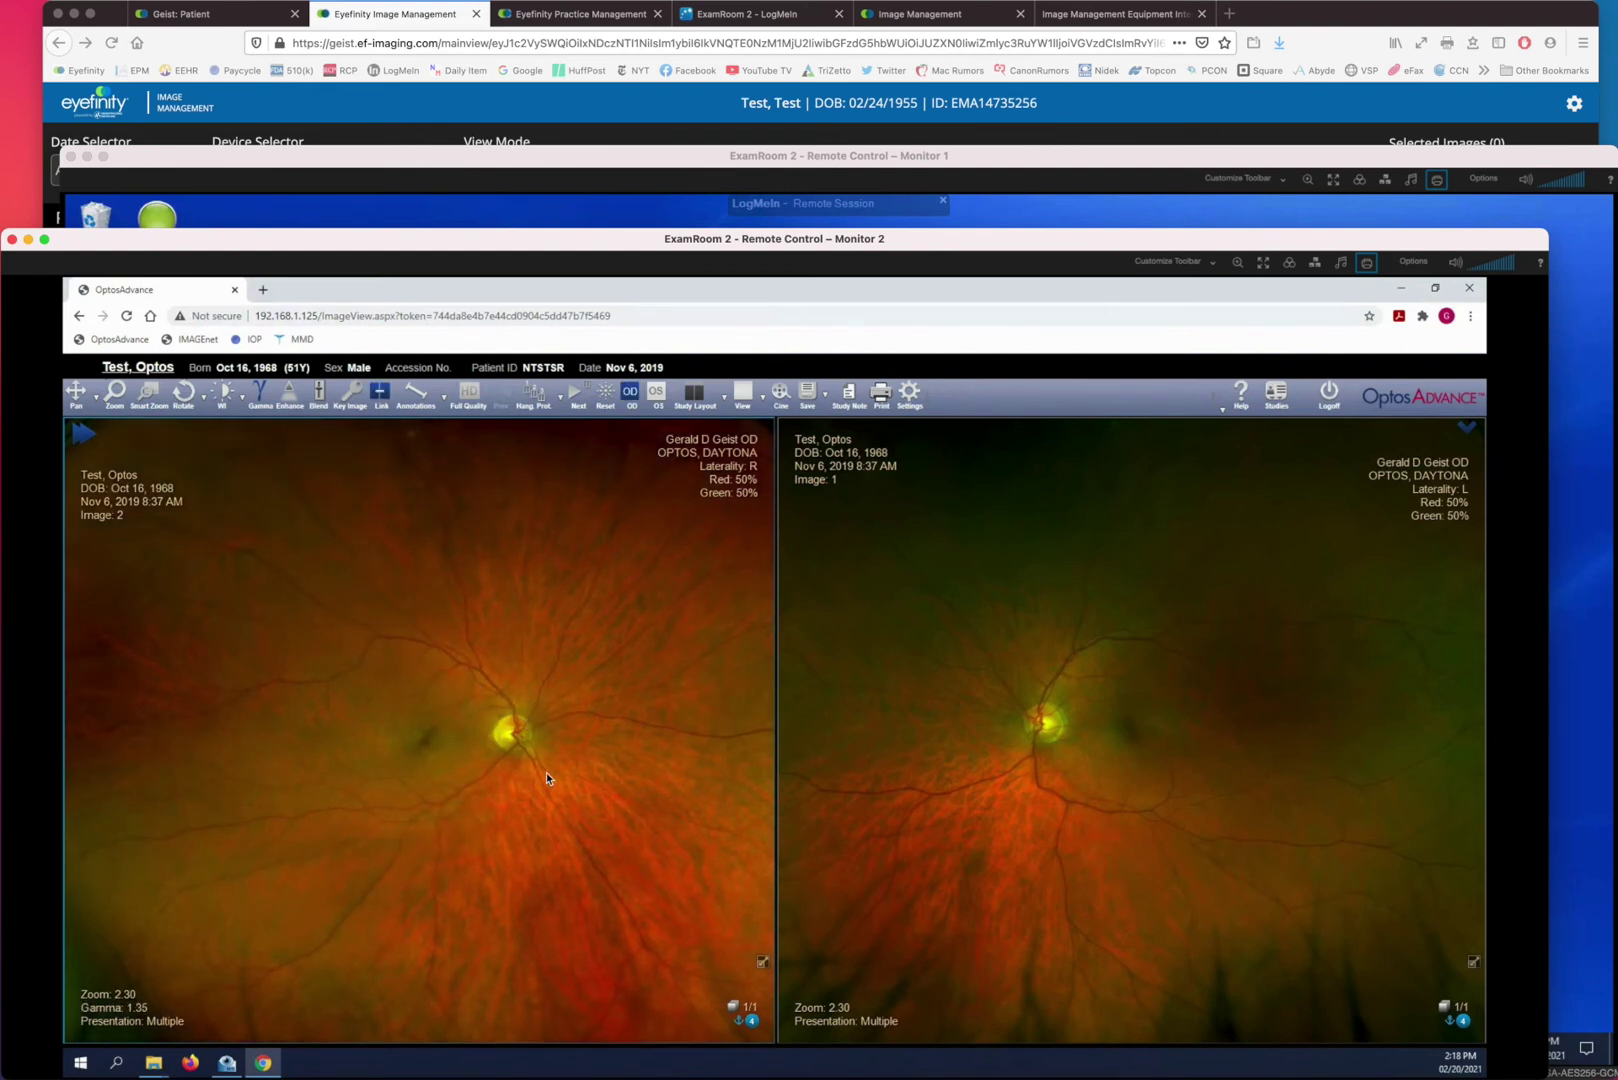
- In EyeSuite, review the 04/27/2020 and 05/09/2020 exams, then show the global trend analysis
click(226, 1064)
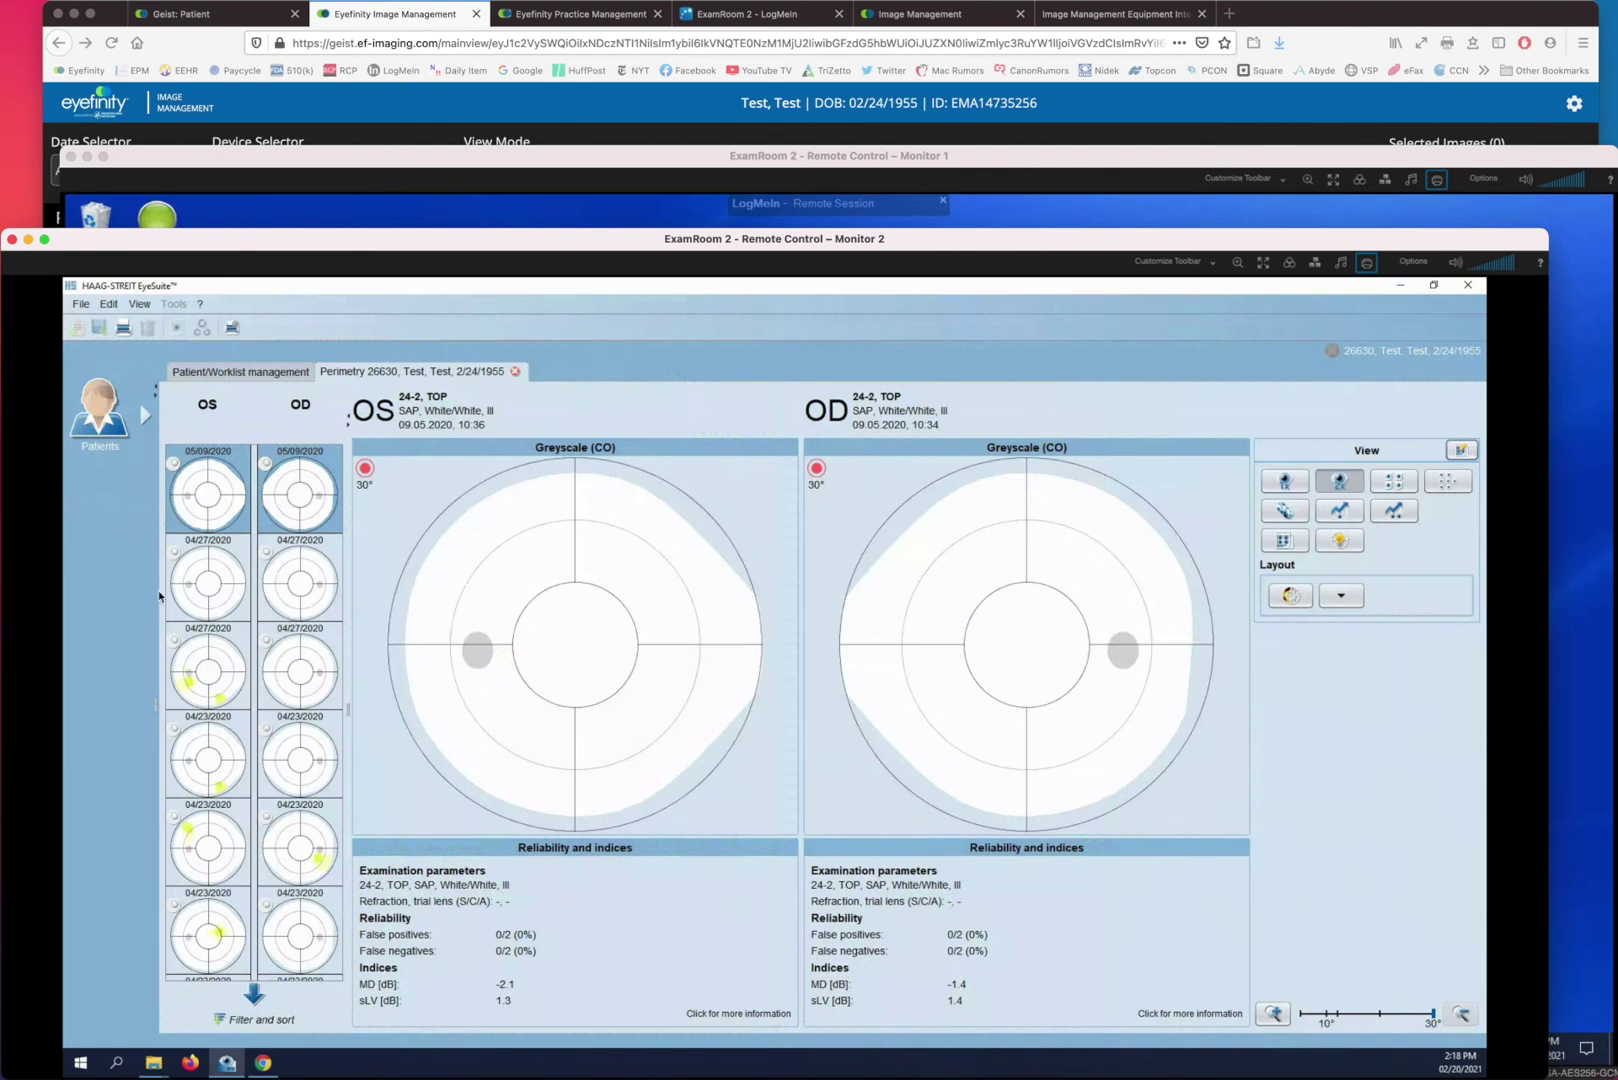
click(197, 592)
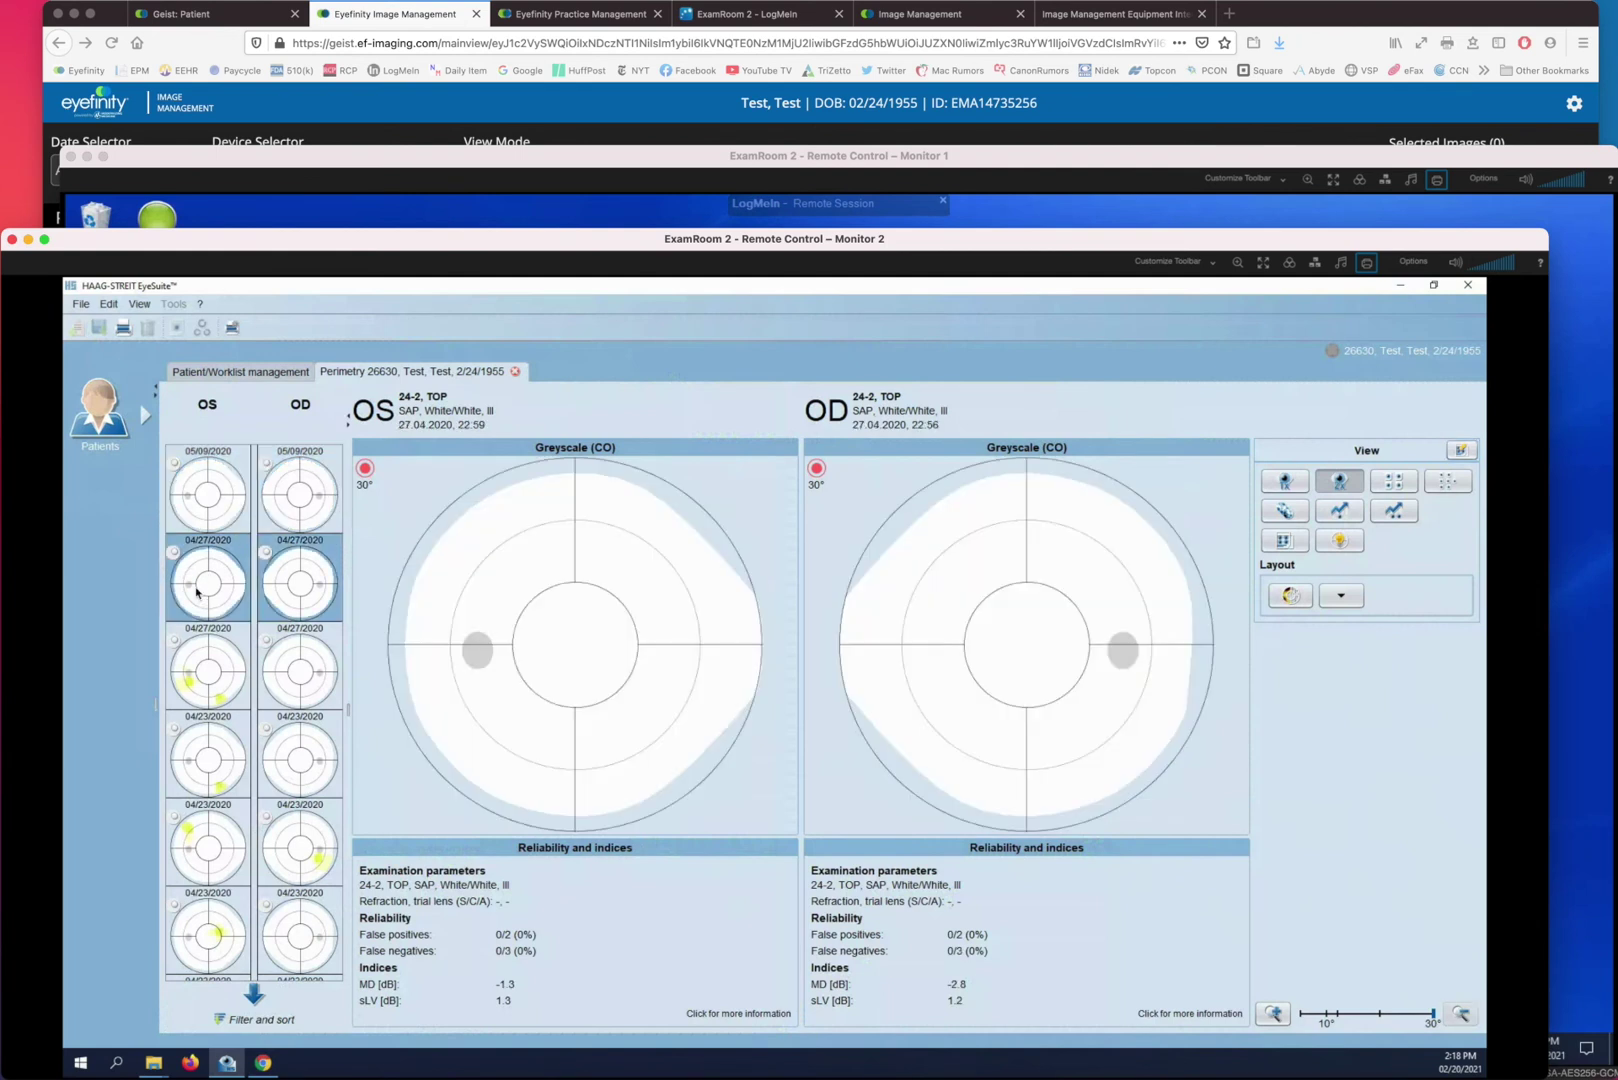
click(234, 673)
click(289, 492)
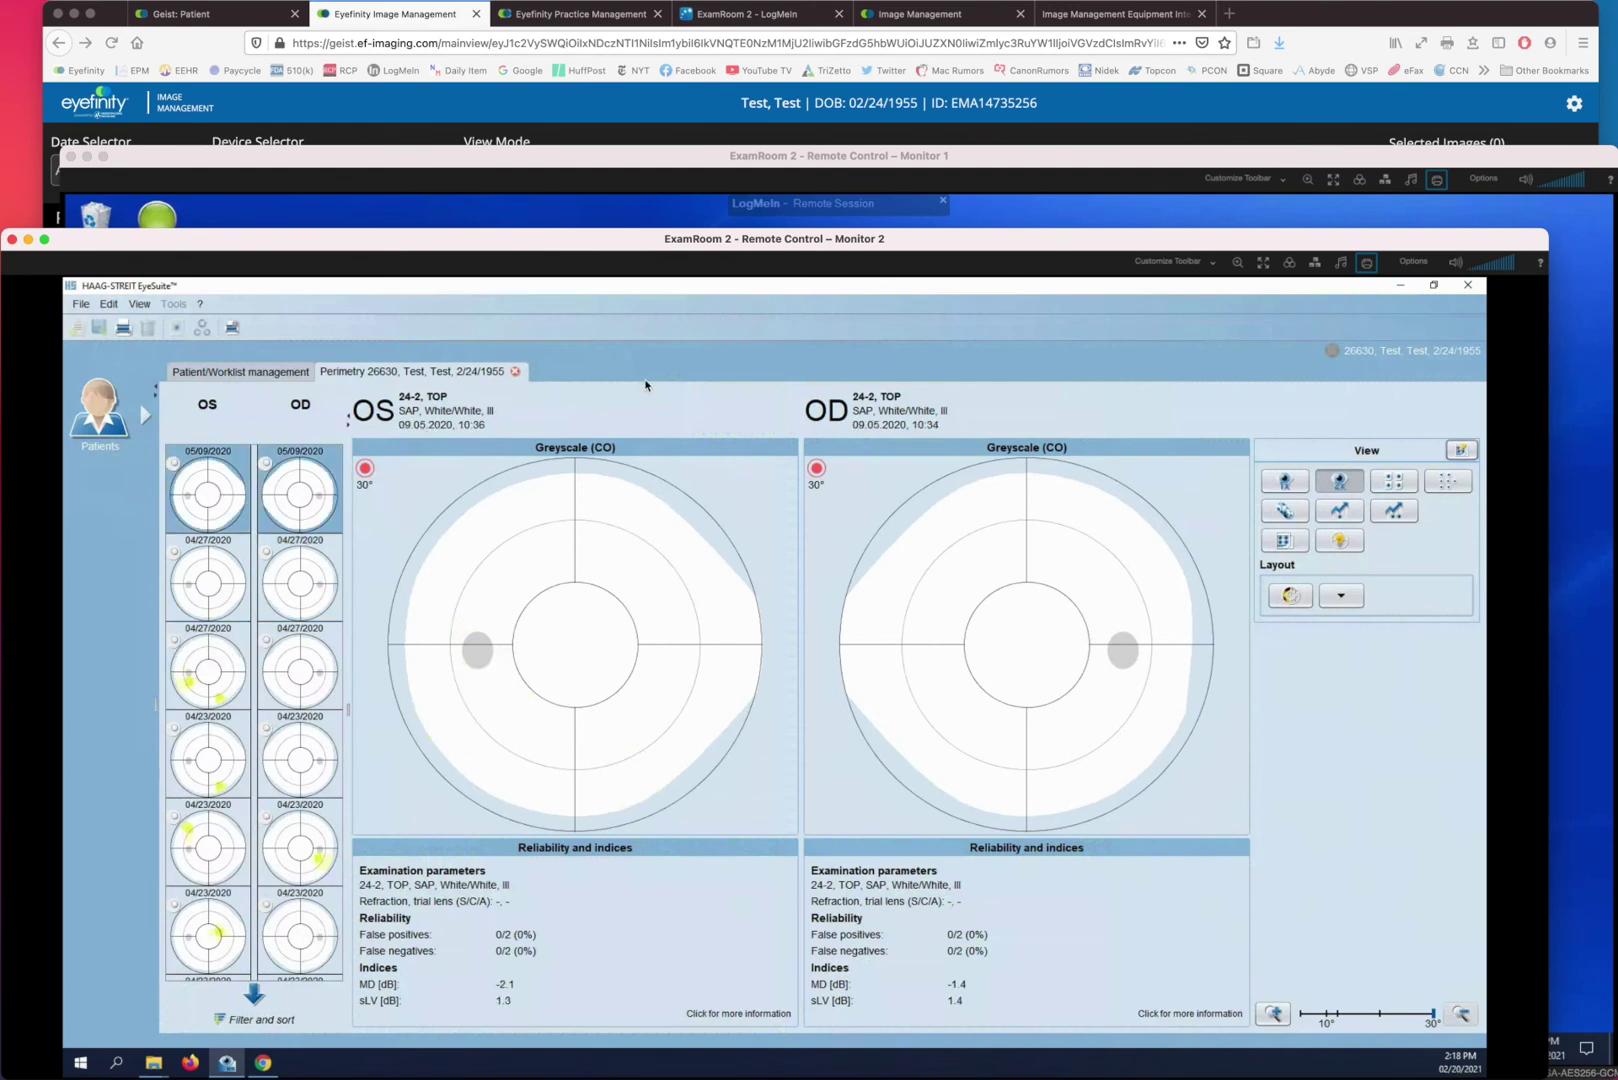
click(1390, 514)
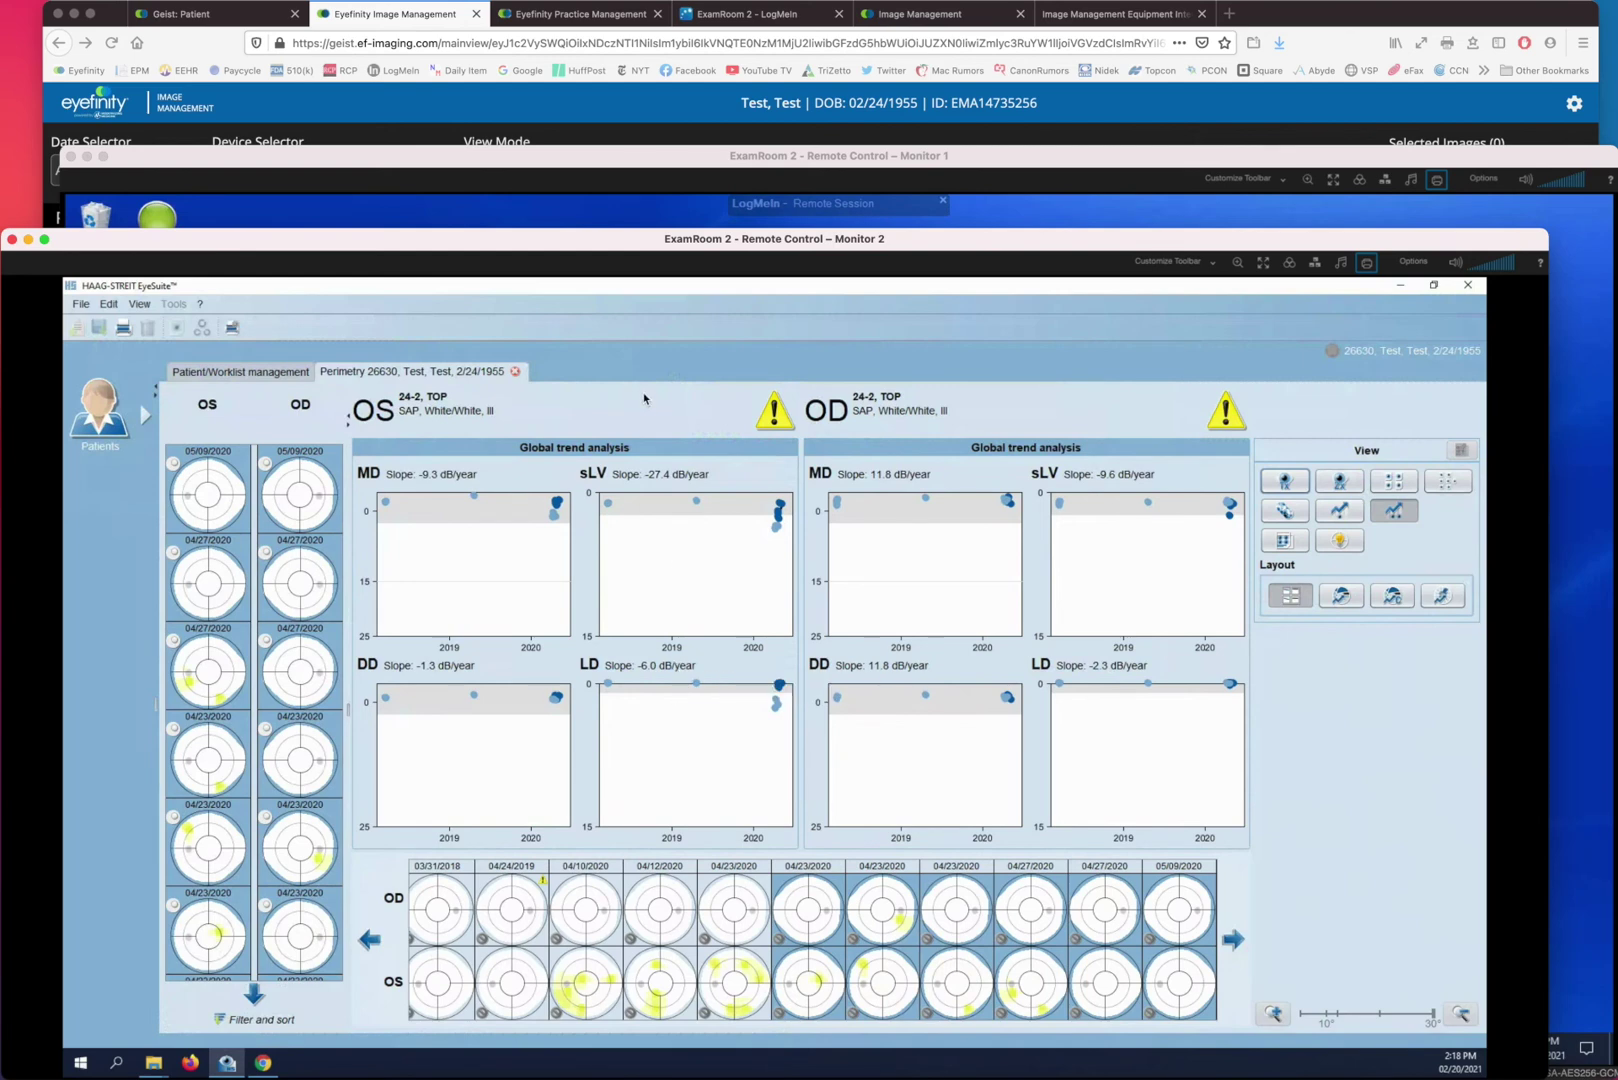
- Return to the patient's image studies in the Eyefinity Image Management tab
click(500, 170)
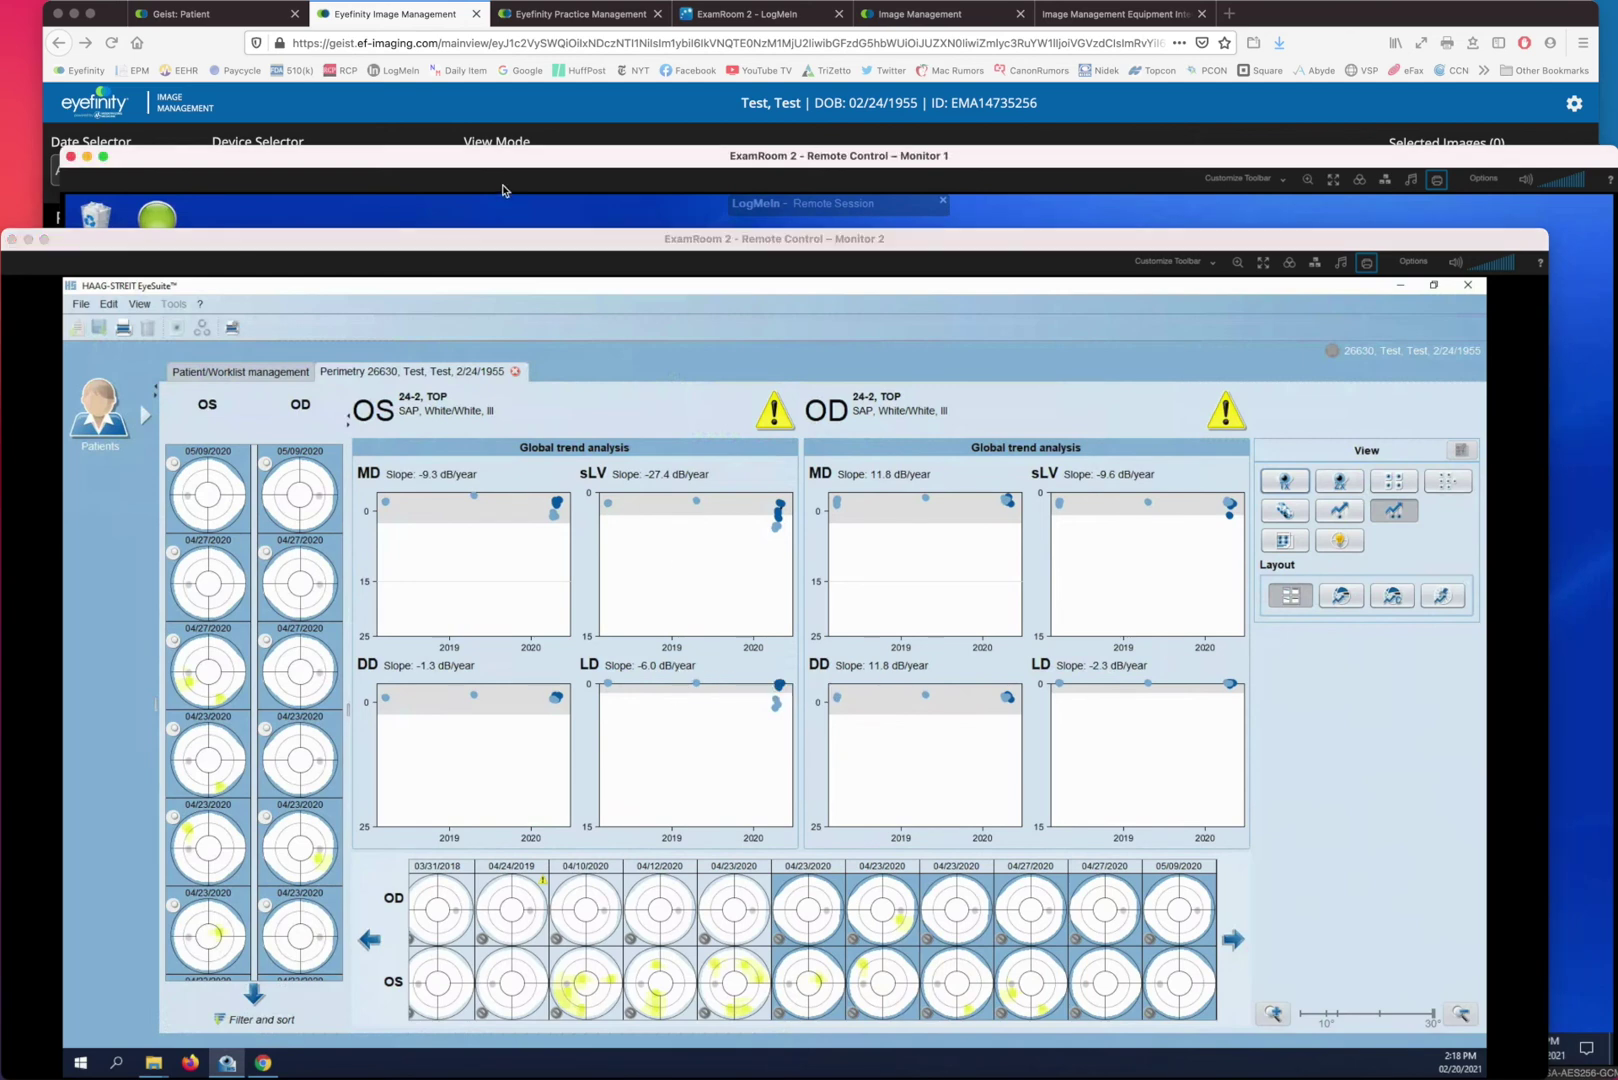
click(528, 13)
click(395, 13)
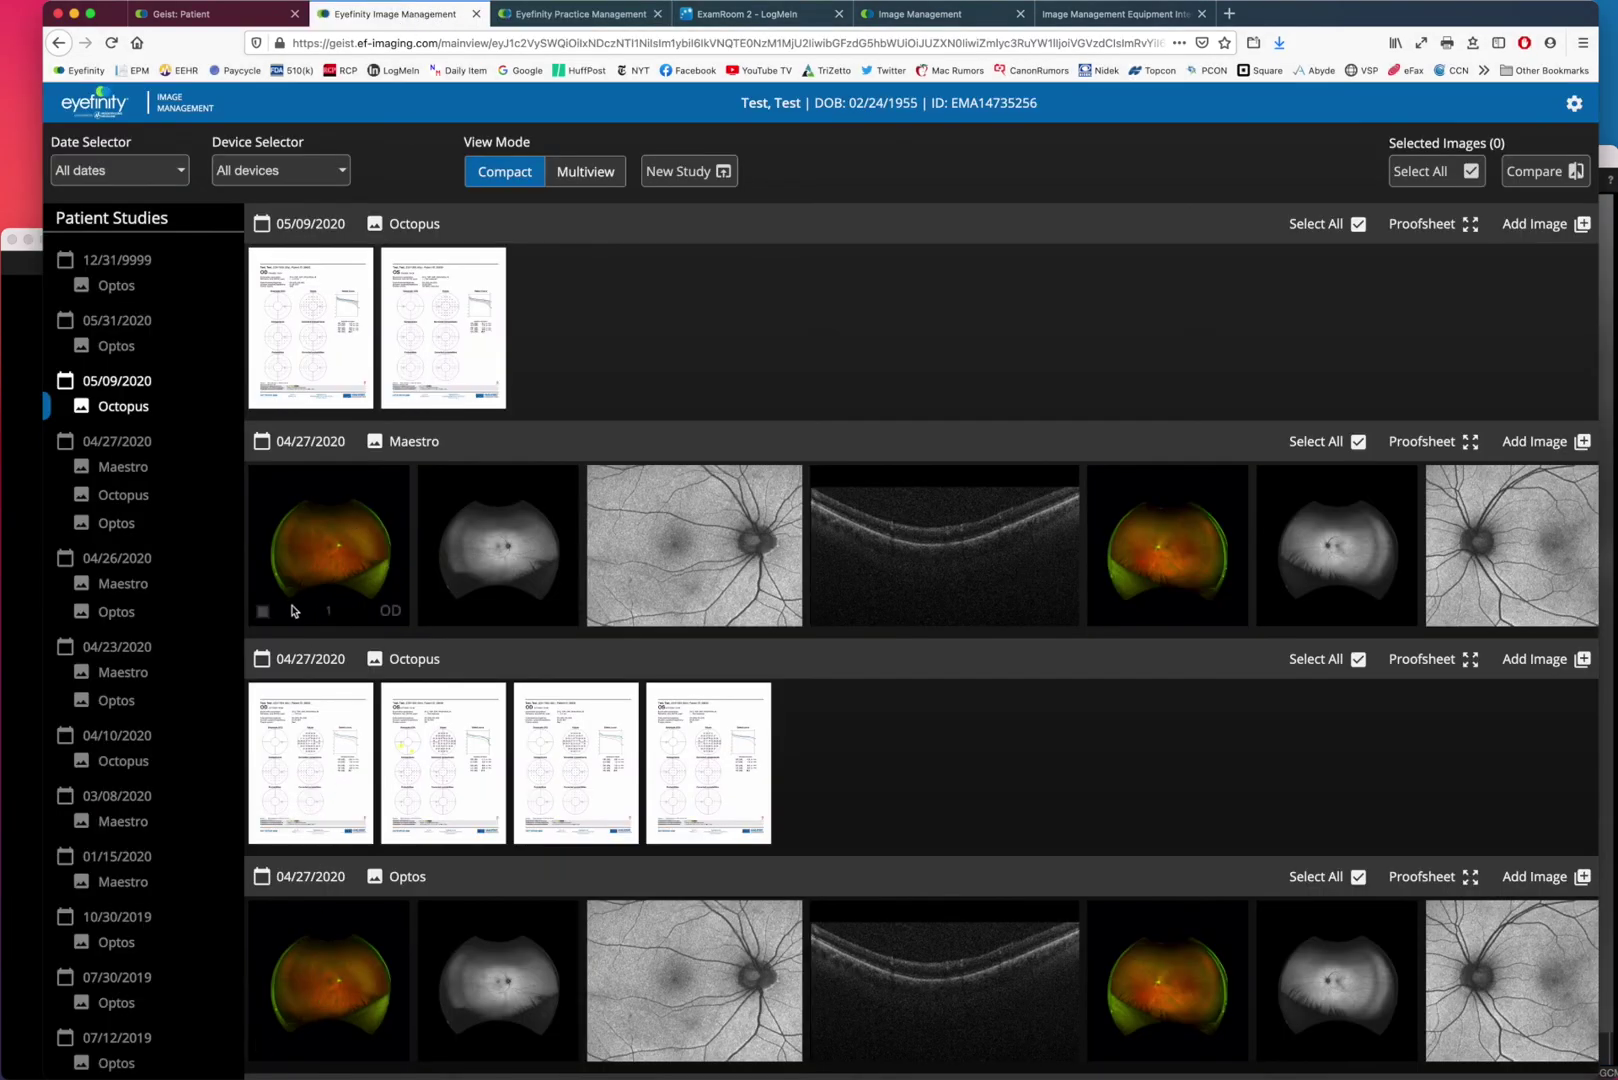
- Mark the first 04/27/2020 Maestro image and a 04/26/2020 OD fundus image for comparison
click(263, 612)
scroll(290, 900, down, 5)
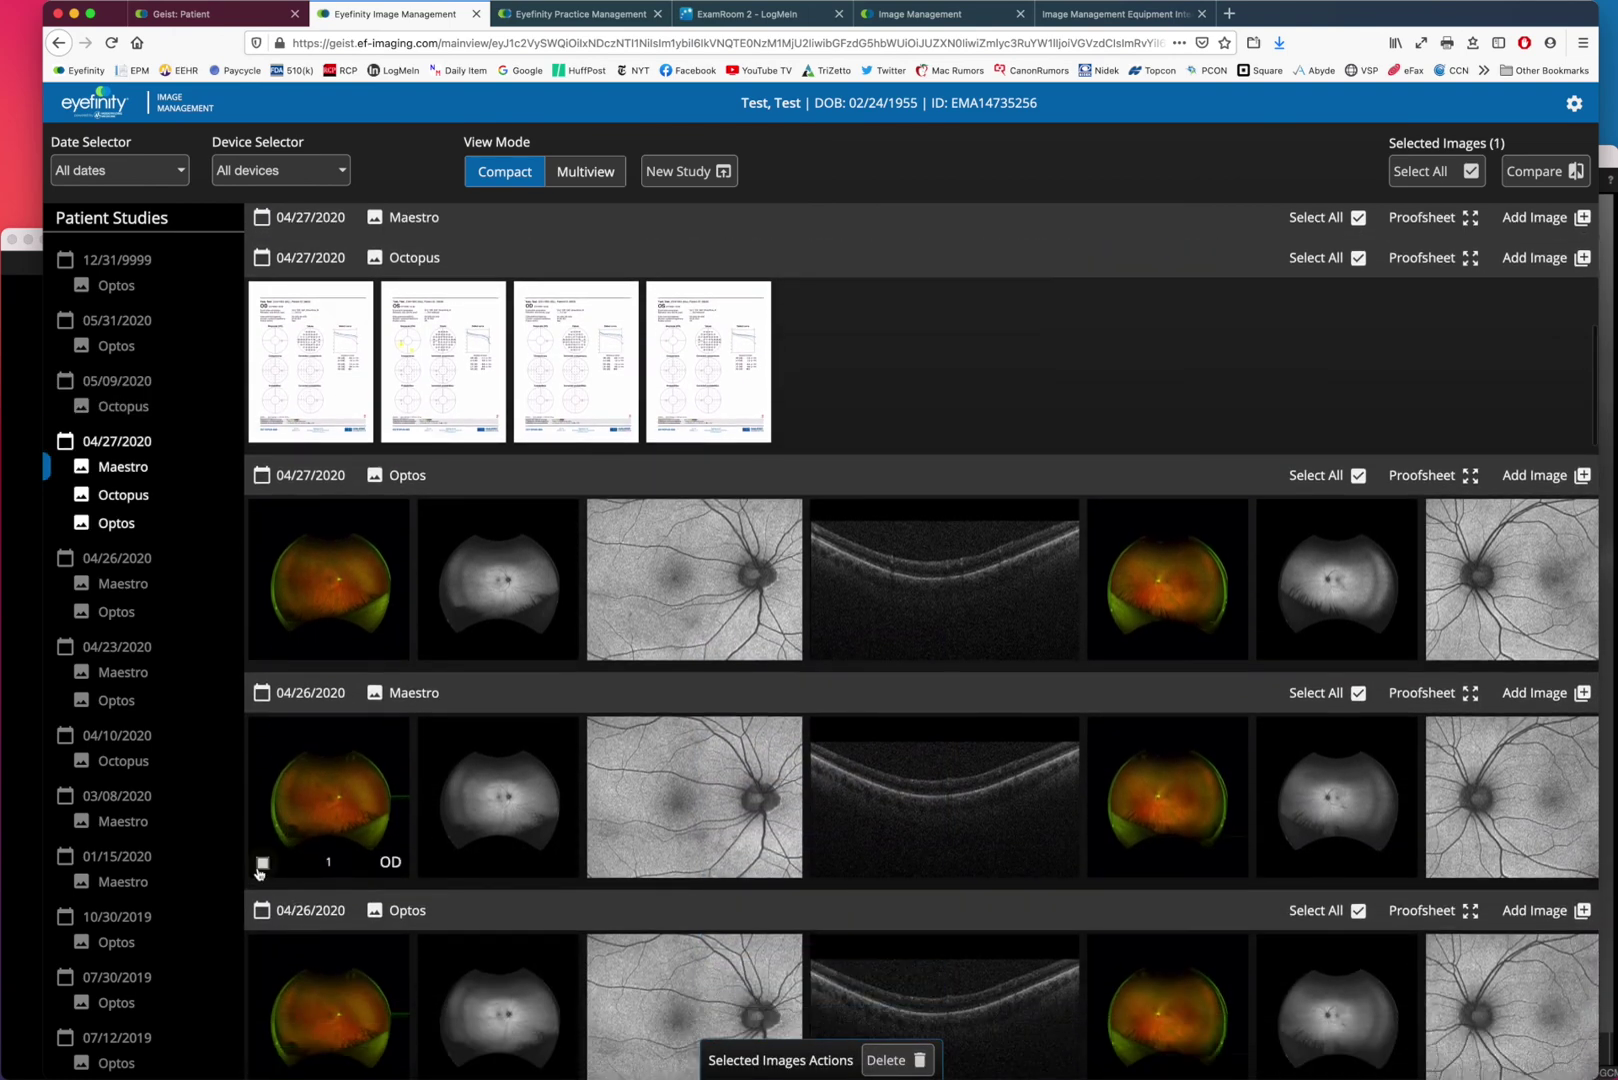
scroll(270, 800, down, 3)
click(262, 735)
scroll(315, 810, down, 10)
scroll(315, 810, down, 2)
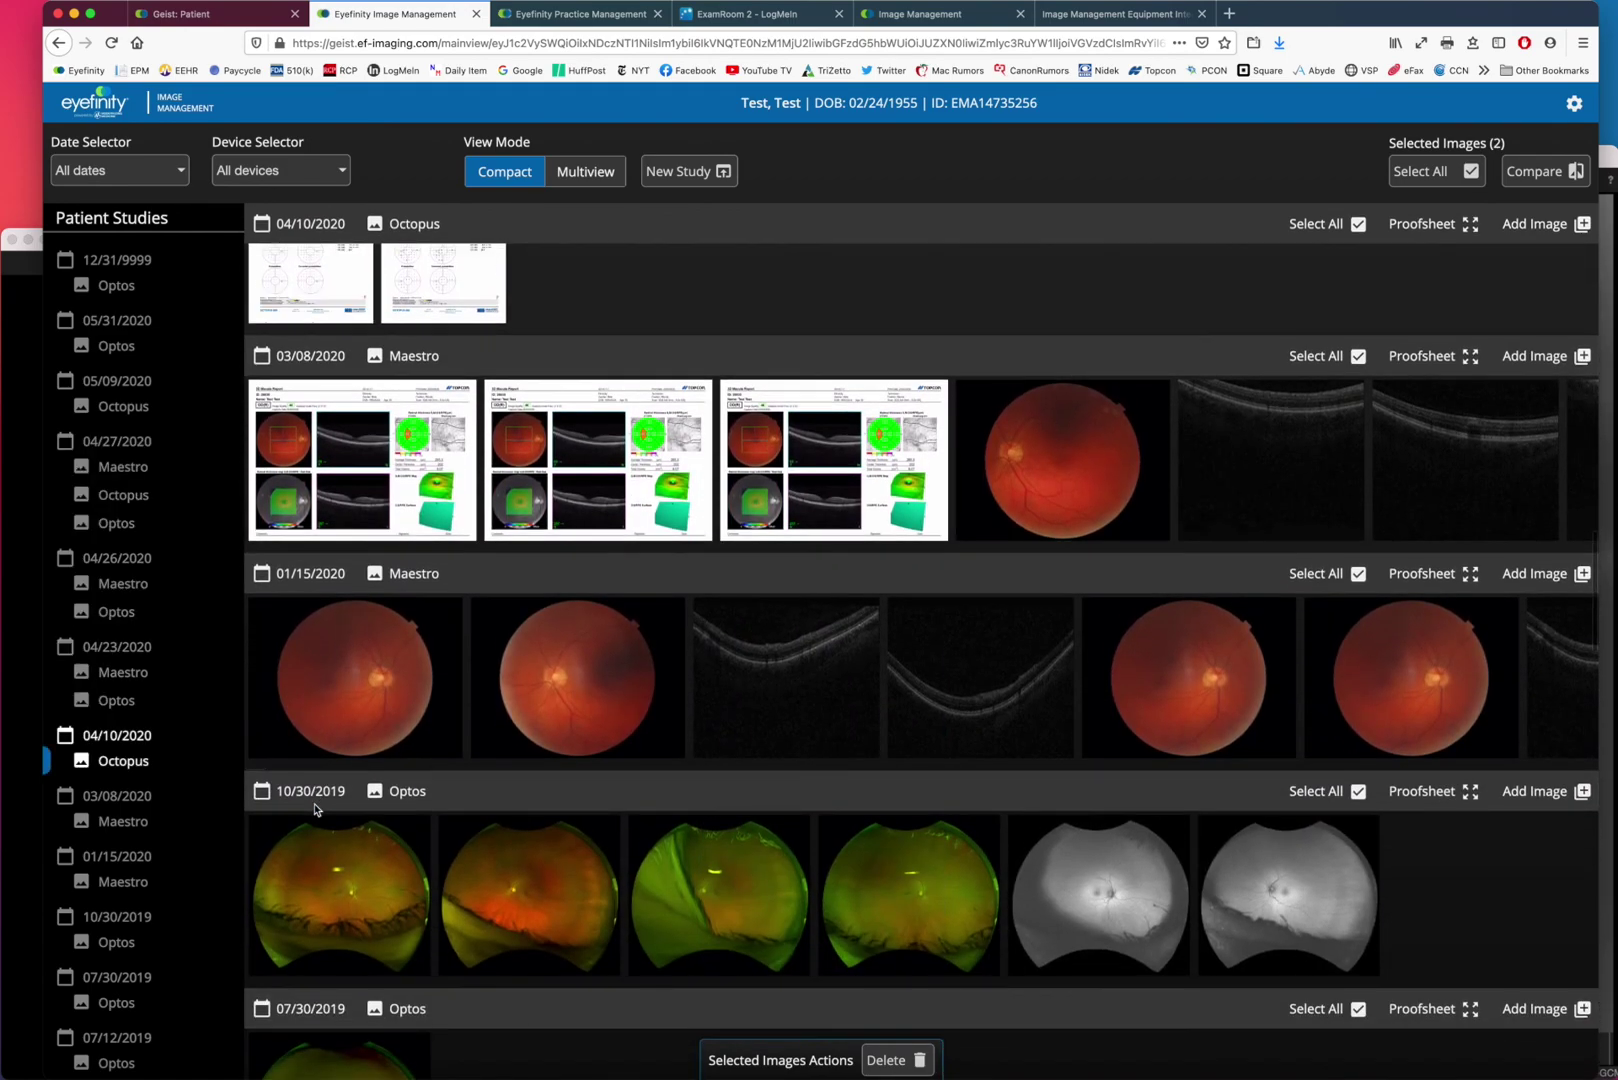
scroll(315, 810, up, 3)
scroll(315, 810, down, 5)
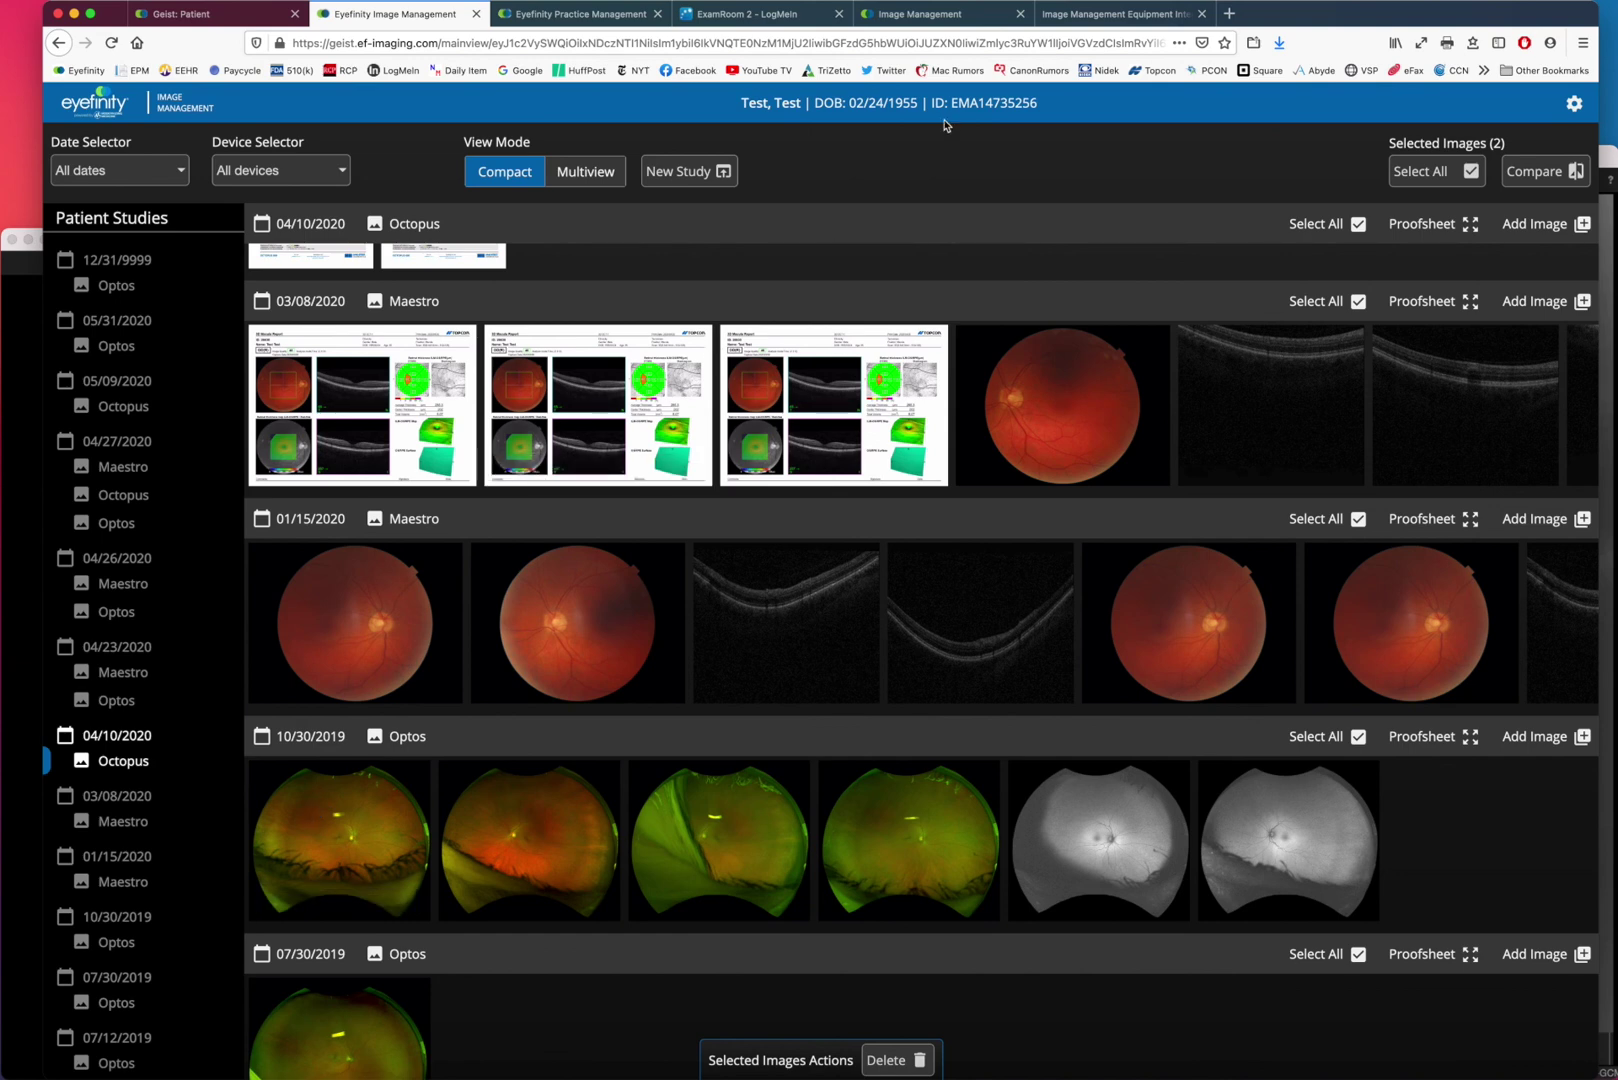
- Show the eyefinity.com 'Image Management in Eyefinity EHR' product page and scroll through it
click(930, 14)
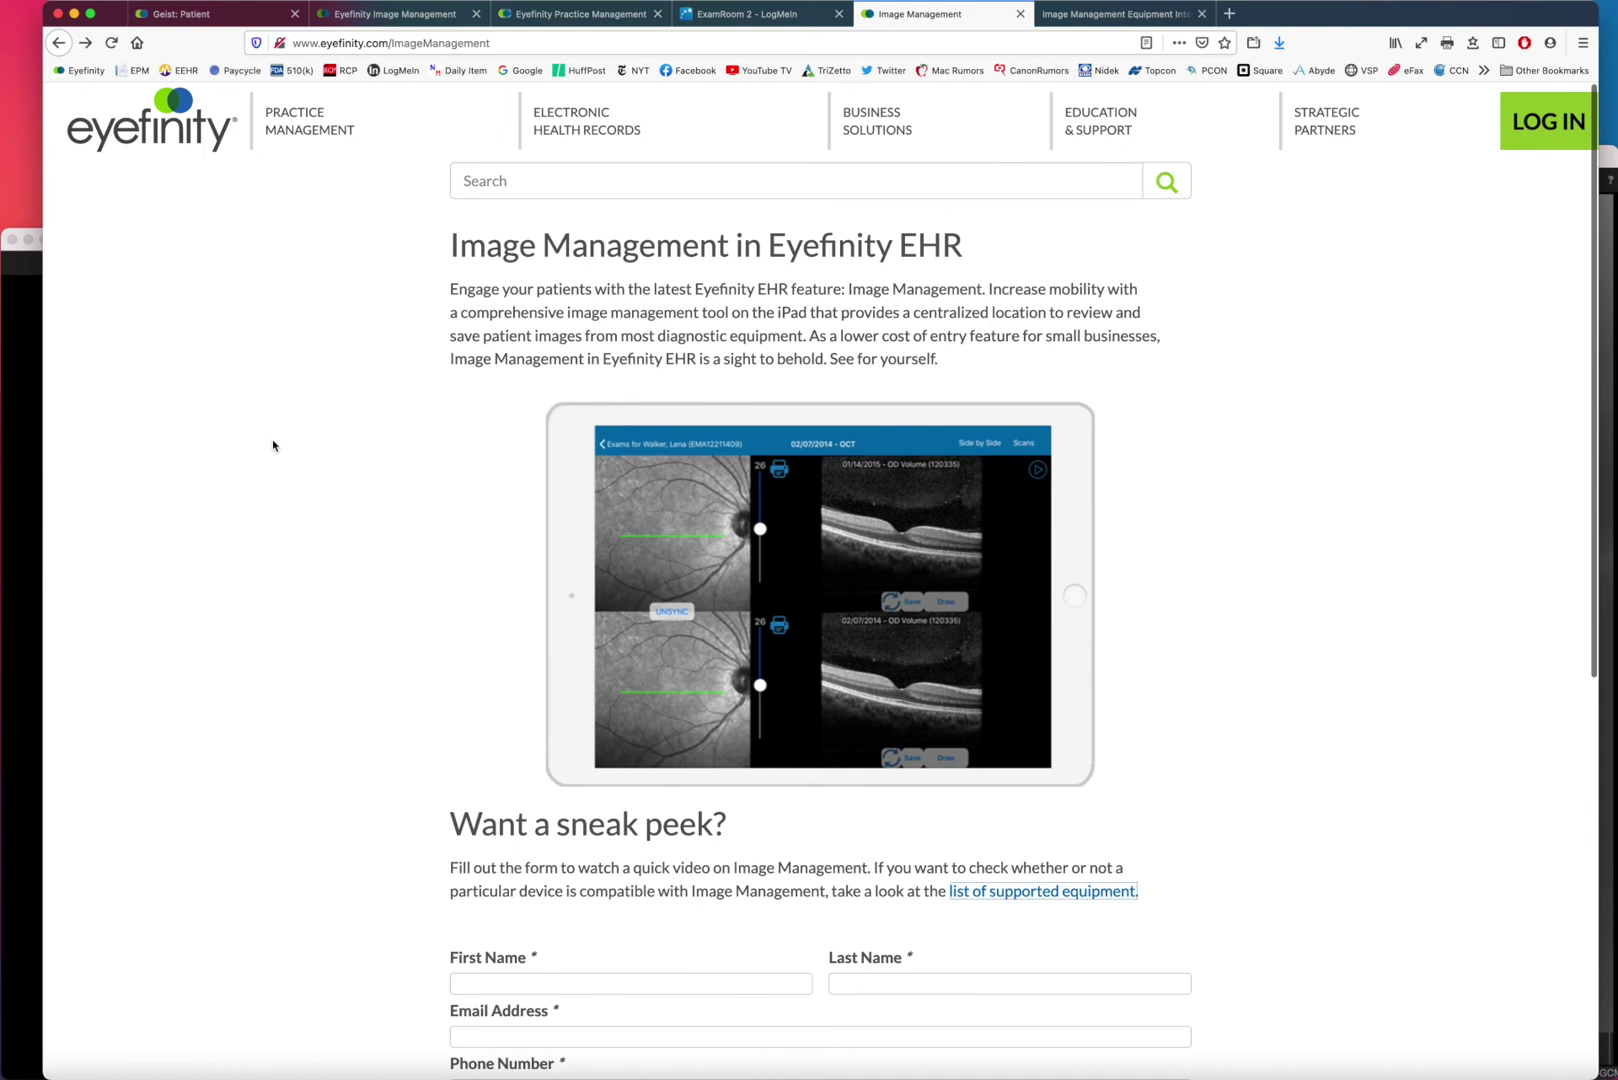
scroll(273, 445, down, 1)
scroll(273, 445, up, 1)
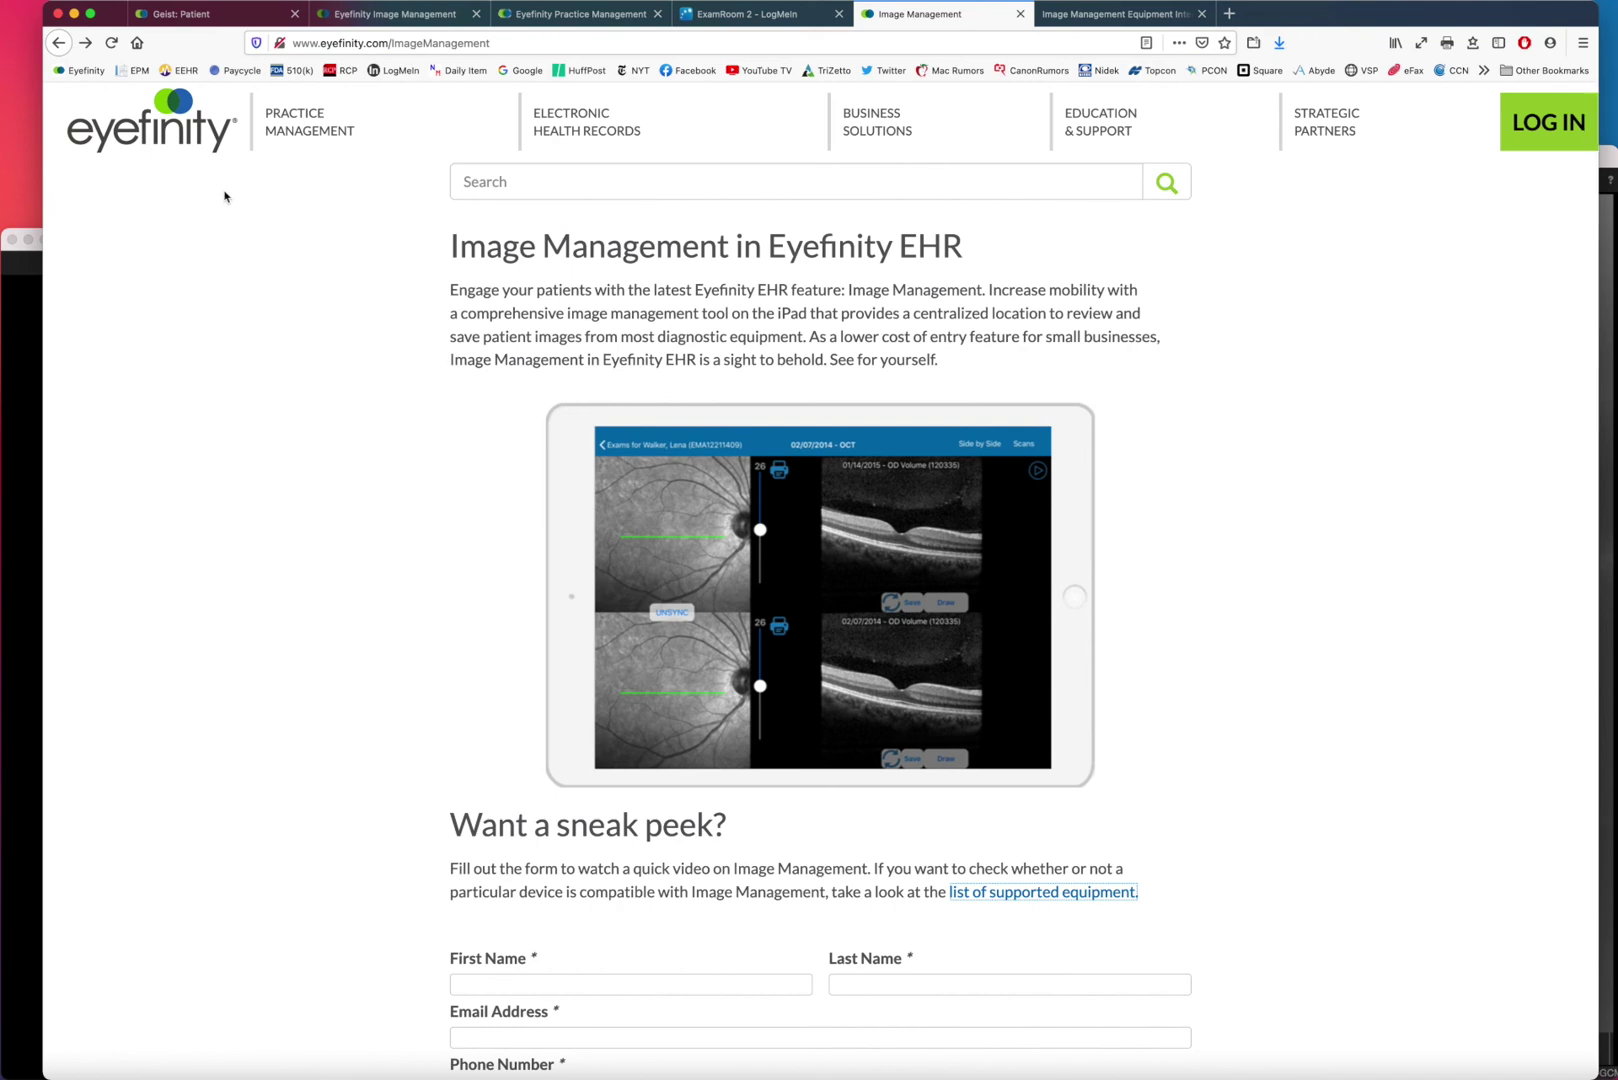
scroll(226, 194, down, 3)
scroll(240, 203, up, 3)
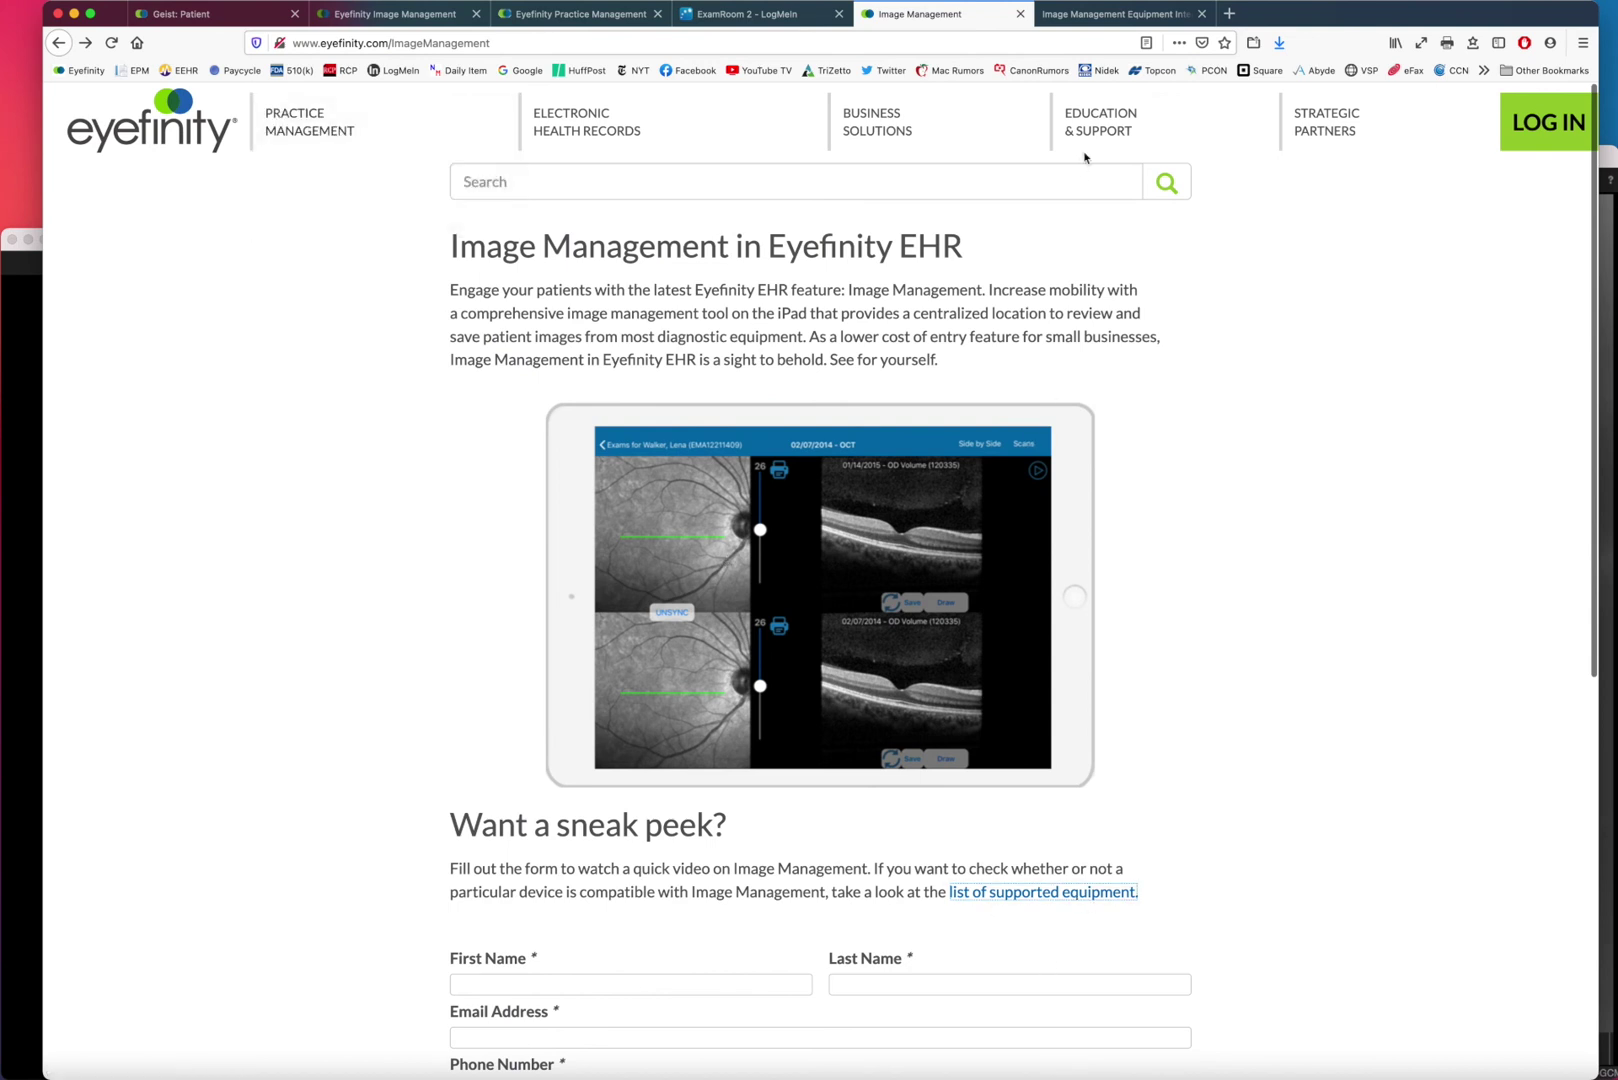
- Open the Equipment Integration by Company help page and scroll the company table to Haag-Streit
click(1115, 14)
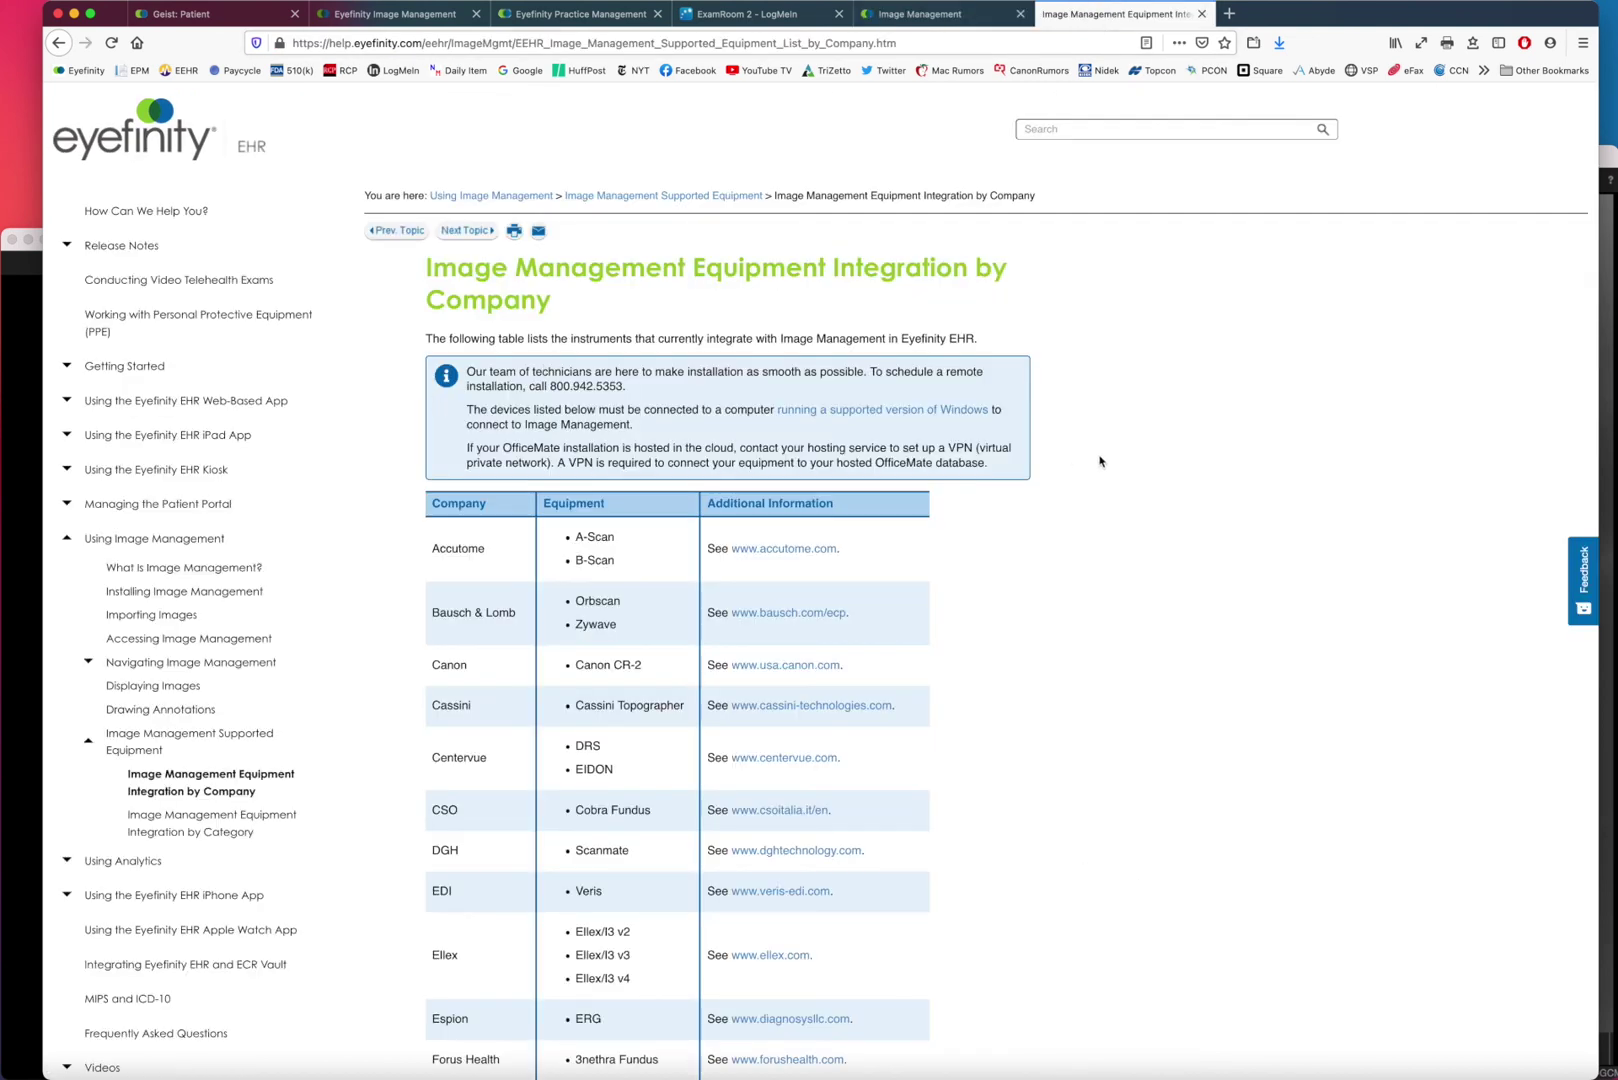
scroll(1115, 463, down, 12)
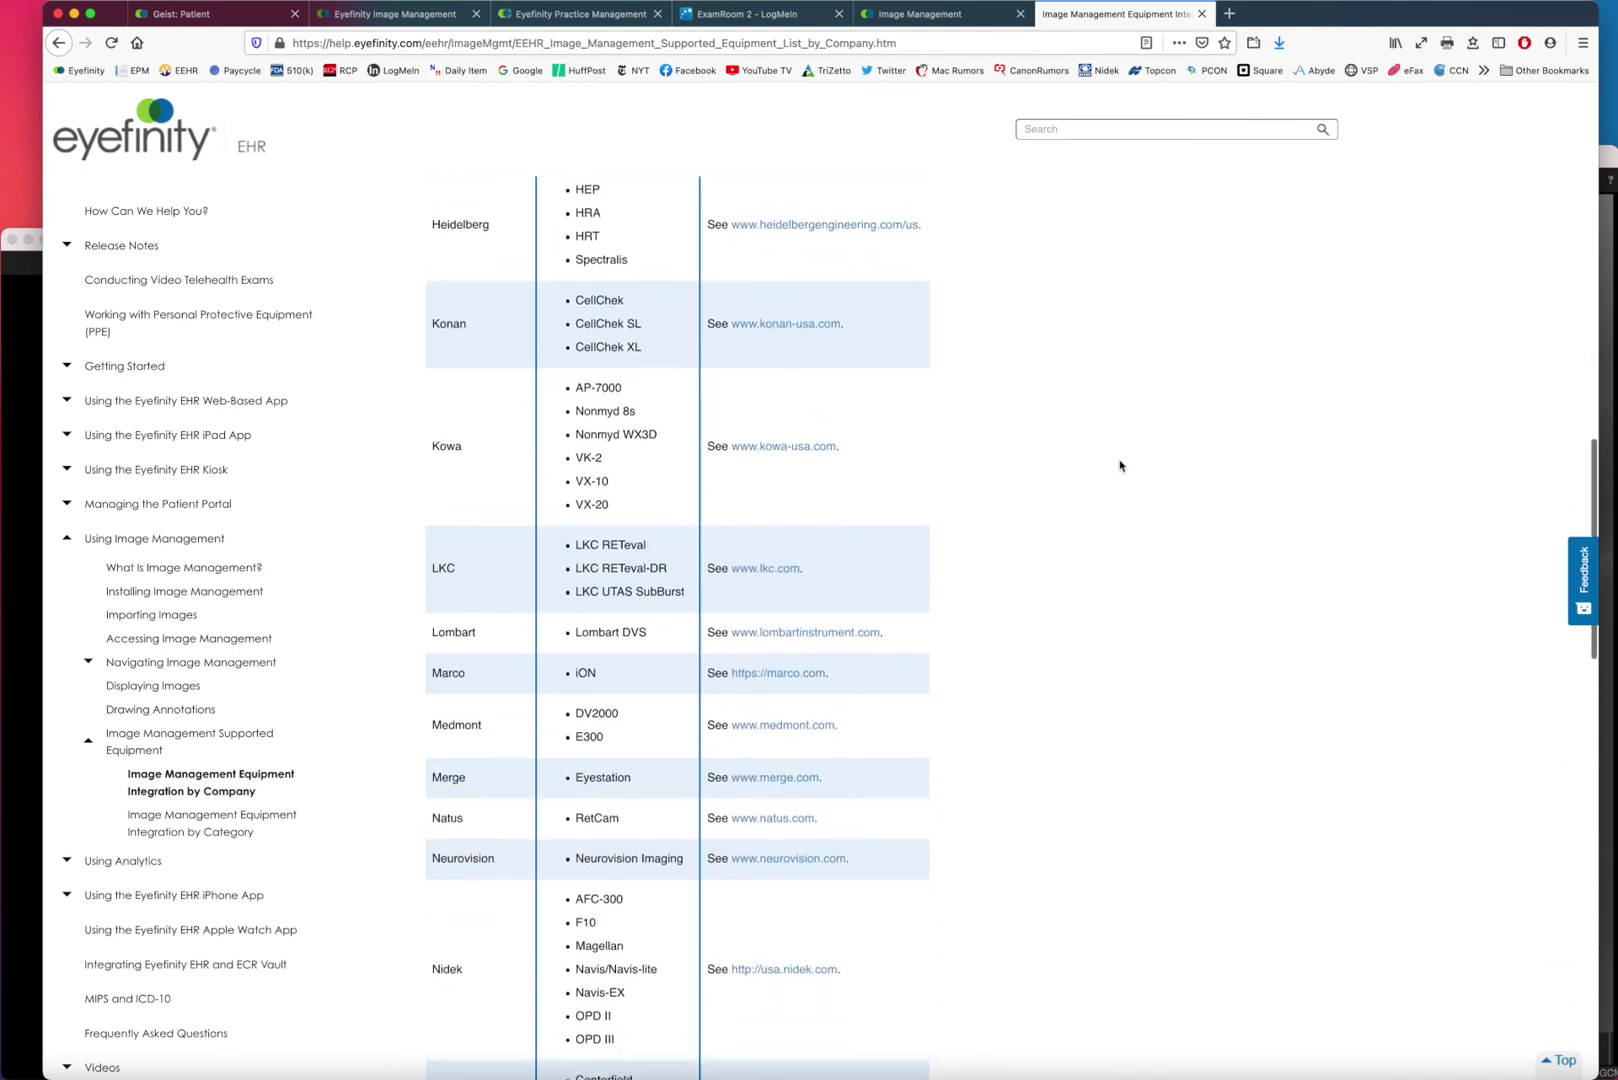
scroll(1120, 465, up, 5)
scroll(1120, 465, down, 2)
scroll(1120, 465, down, 8)
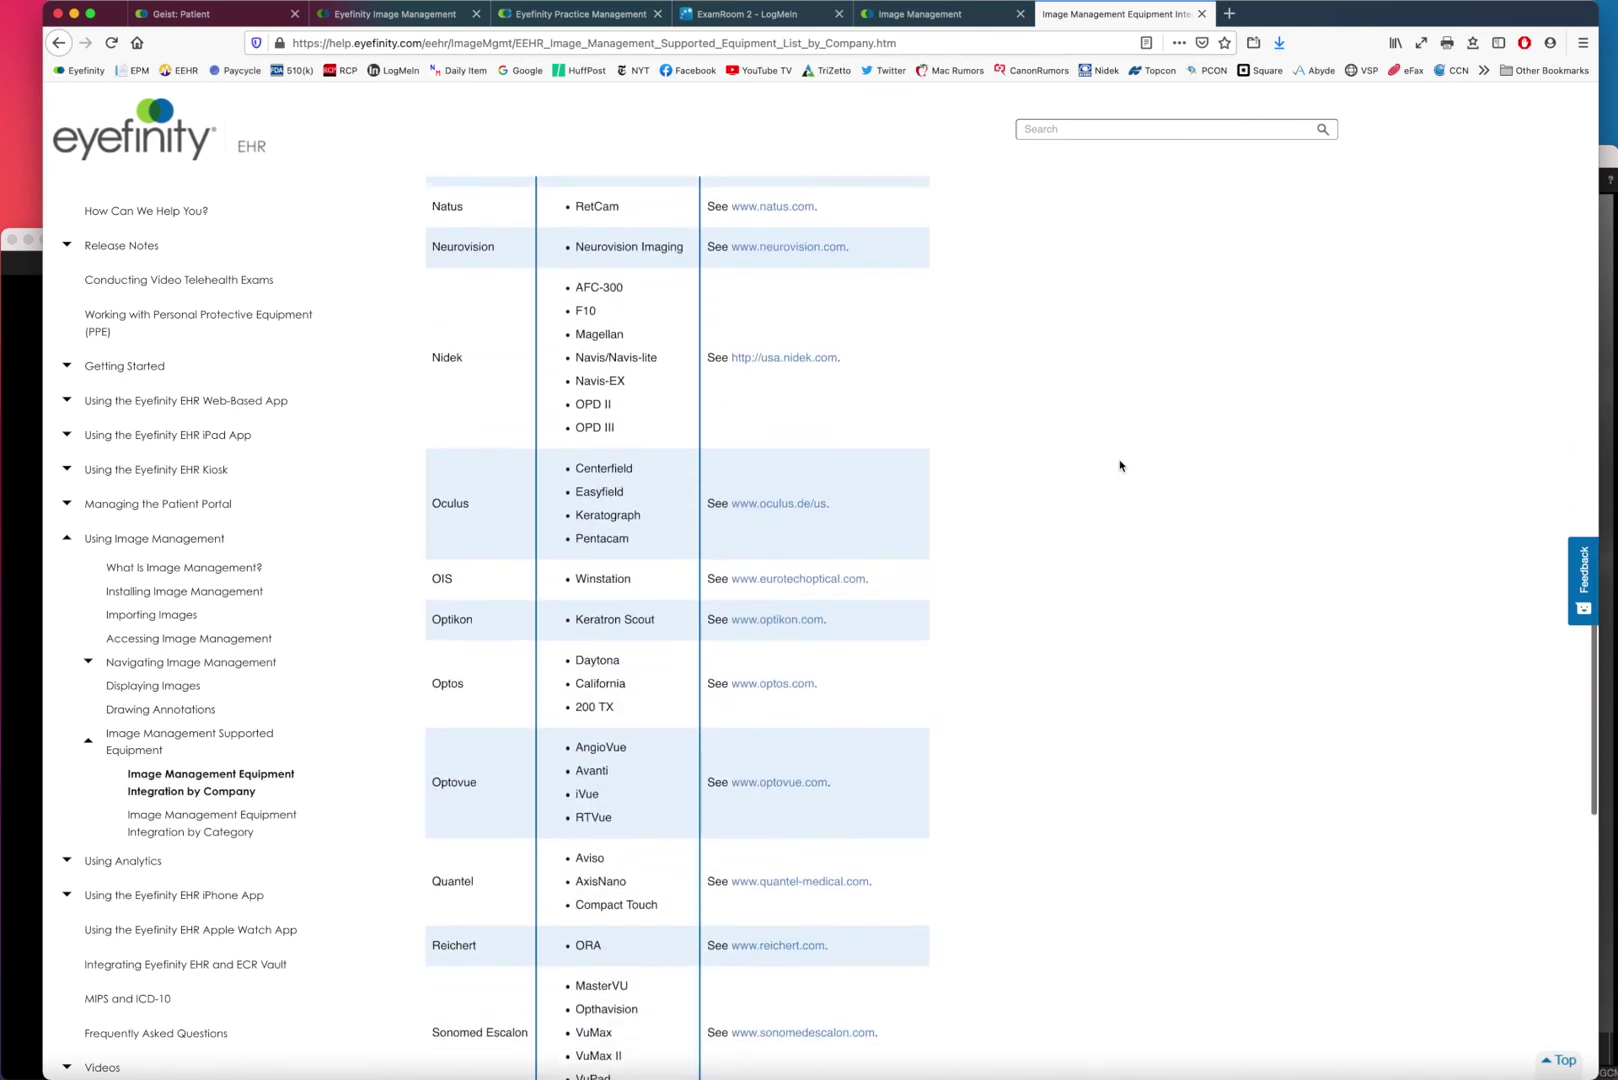
scroll(1120, 465, down, 5)
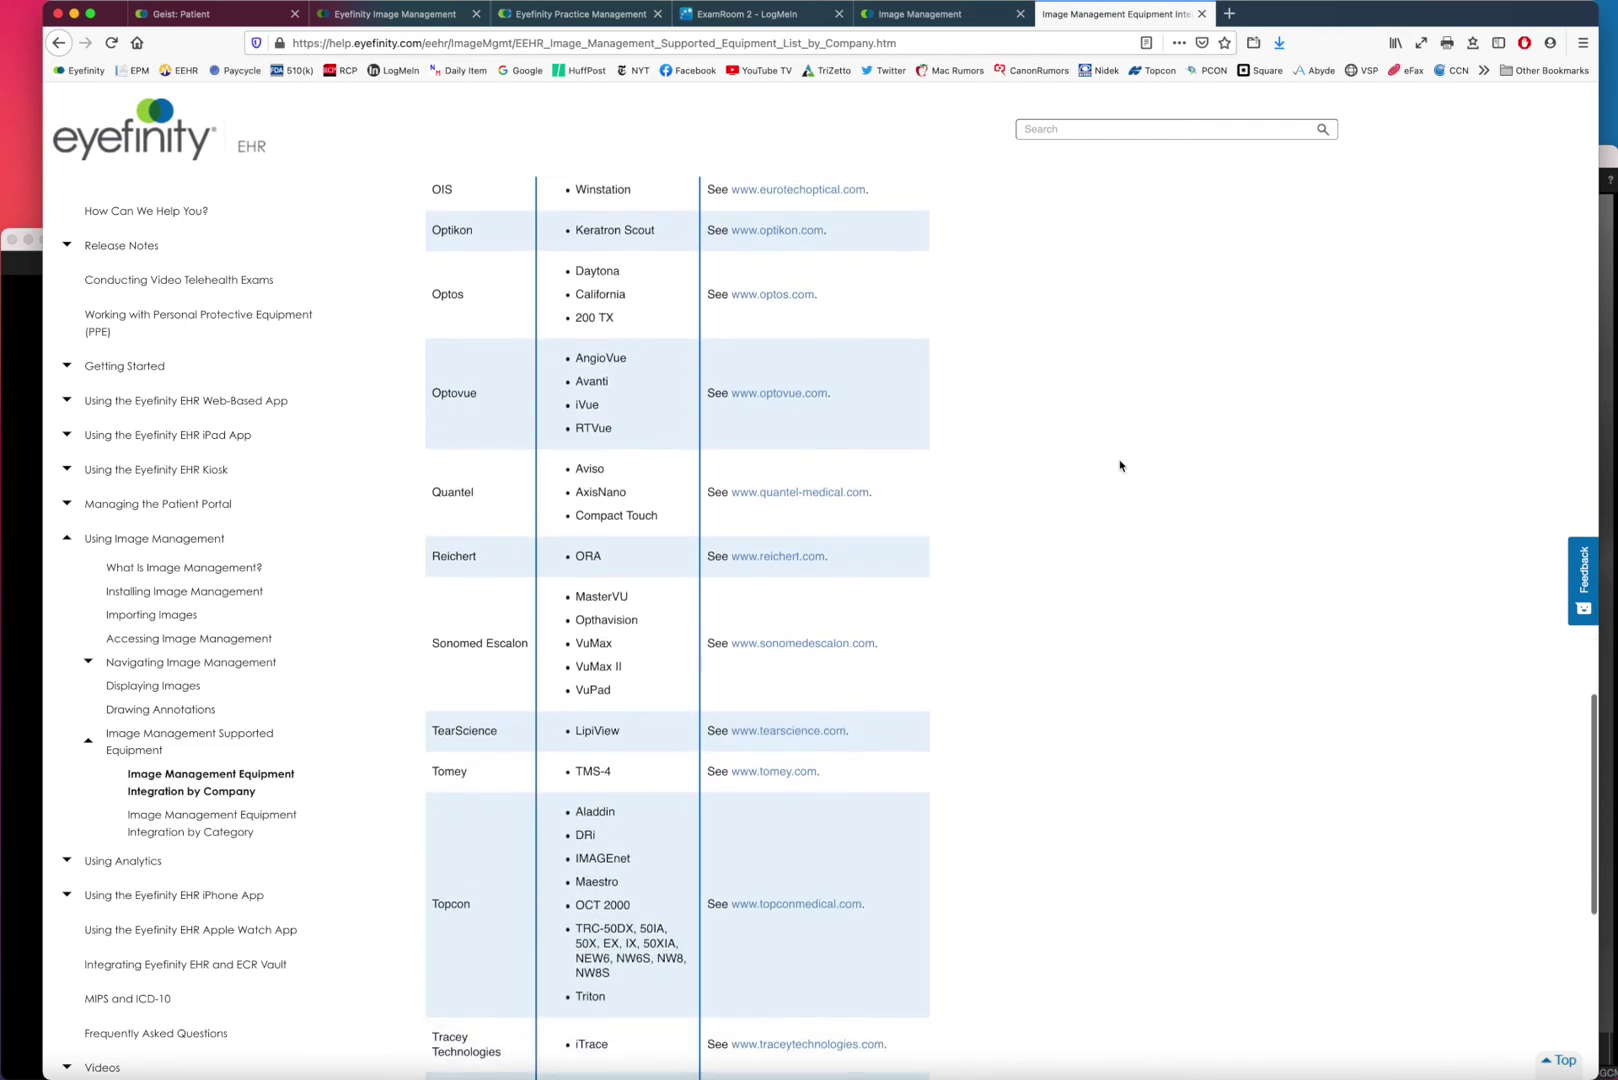
scroll(1120, 465, down, 7)
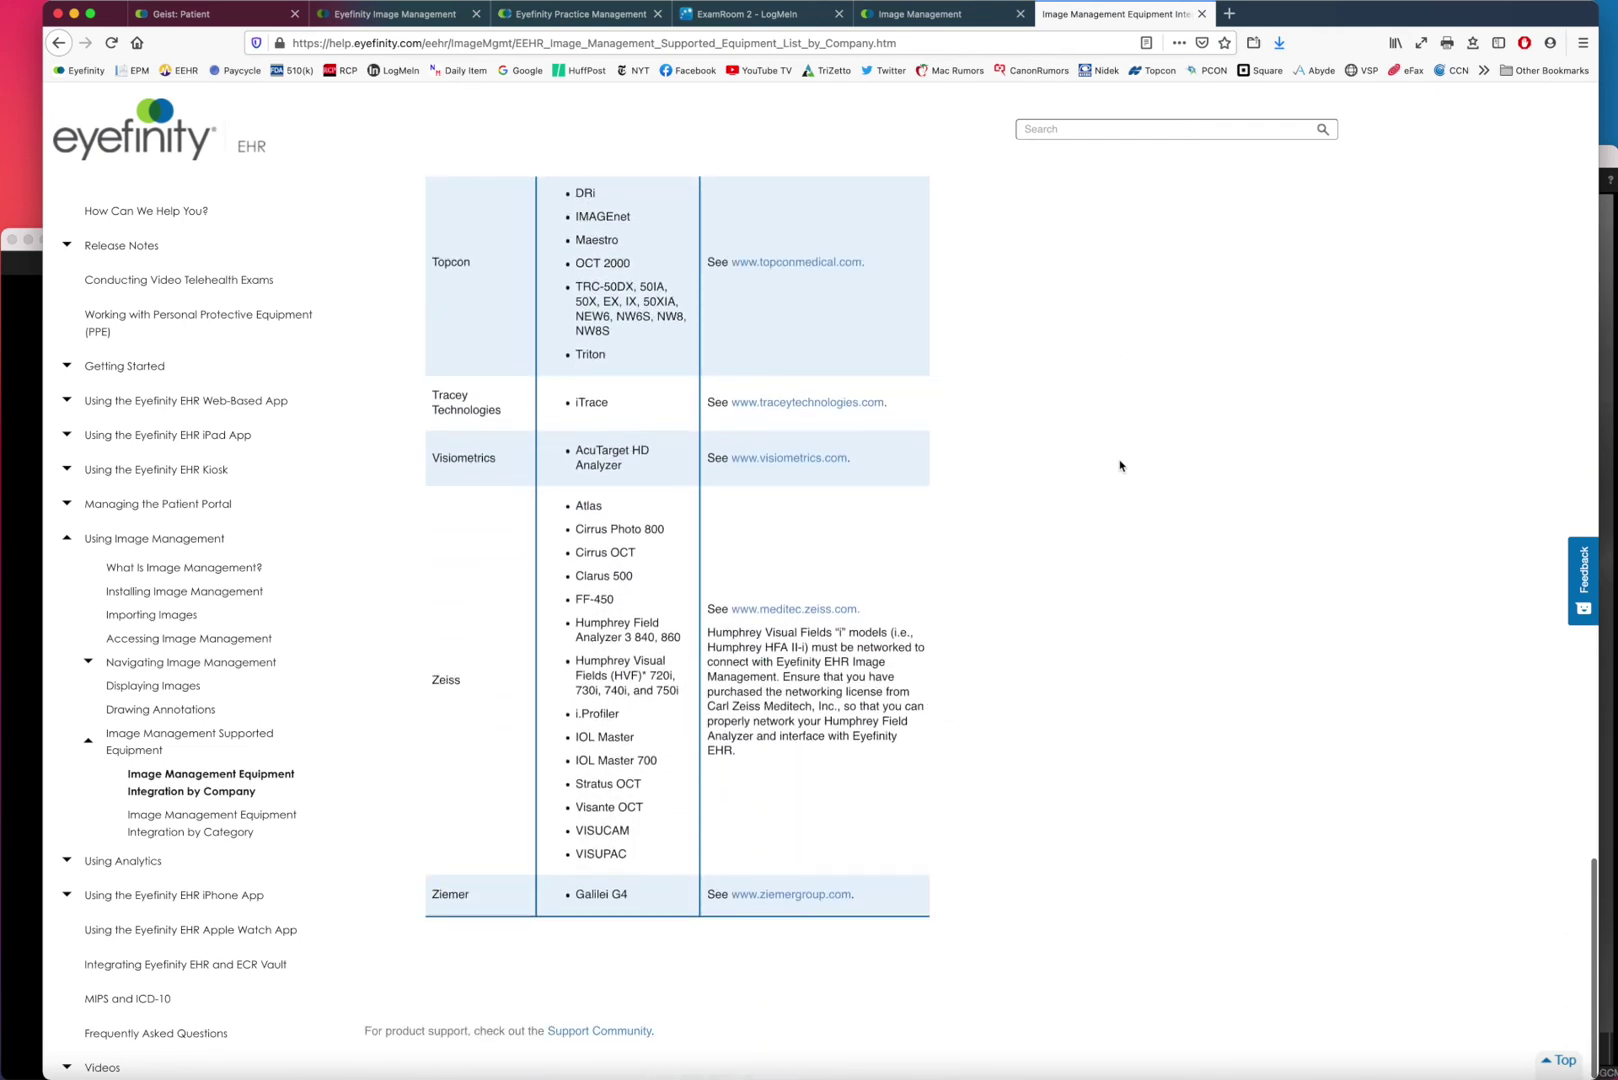
scroll(1120, 465, up, 20)
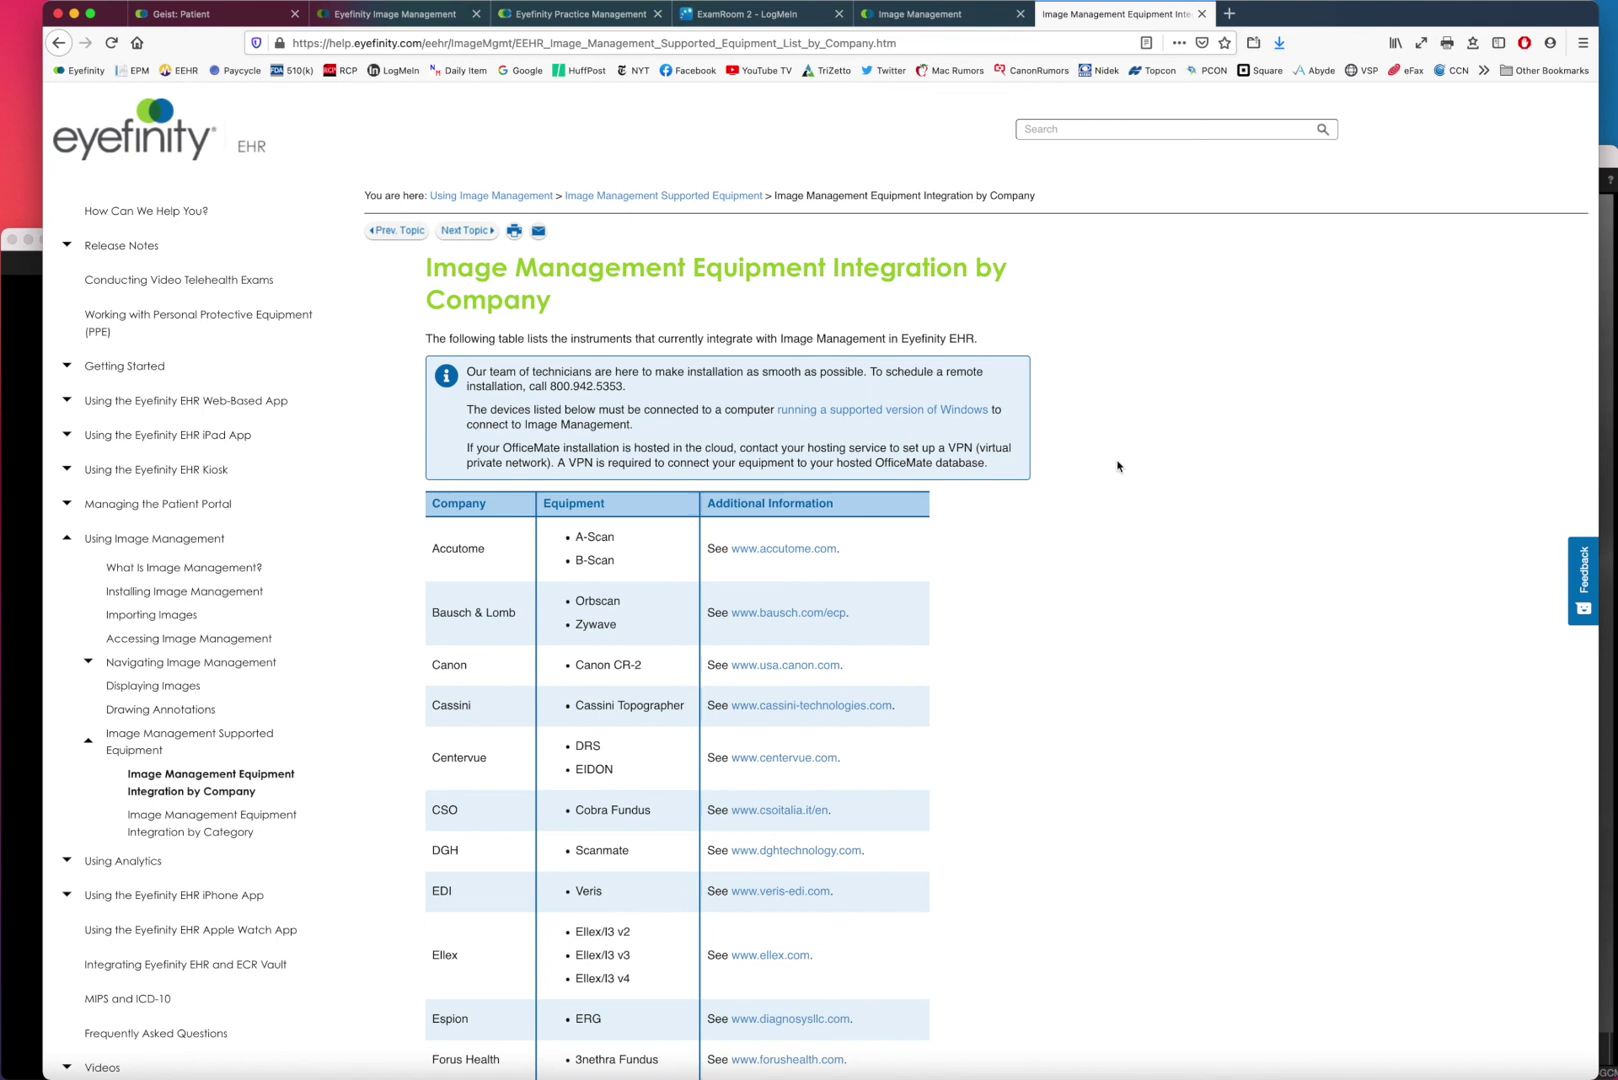
scroll(914, 597, down, 5)
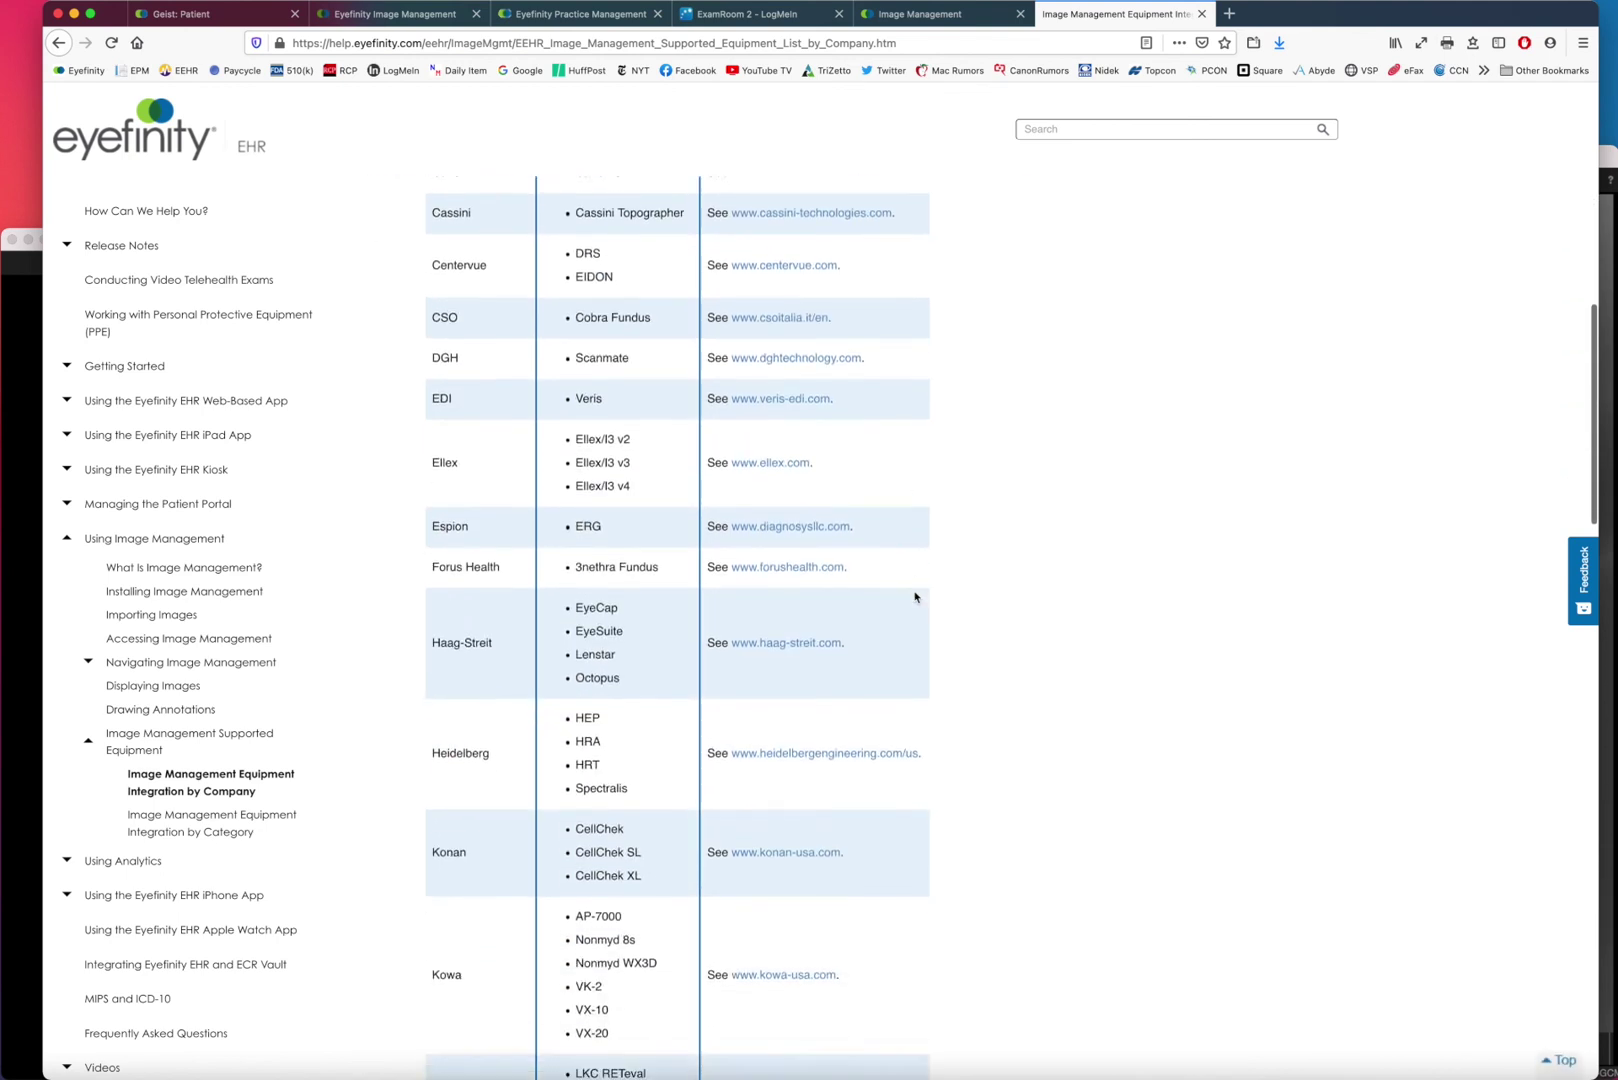
scroll(914, 597, down, 4)
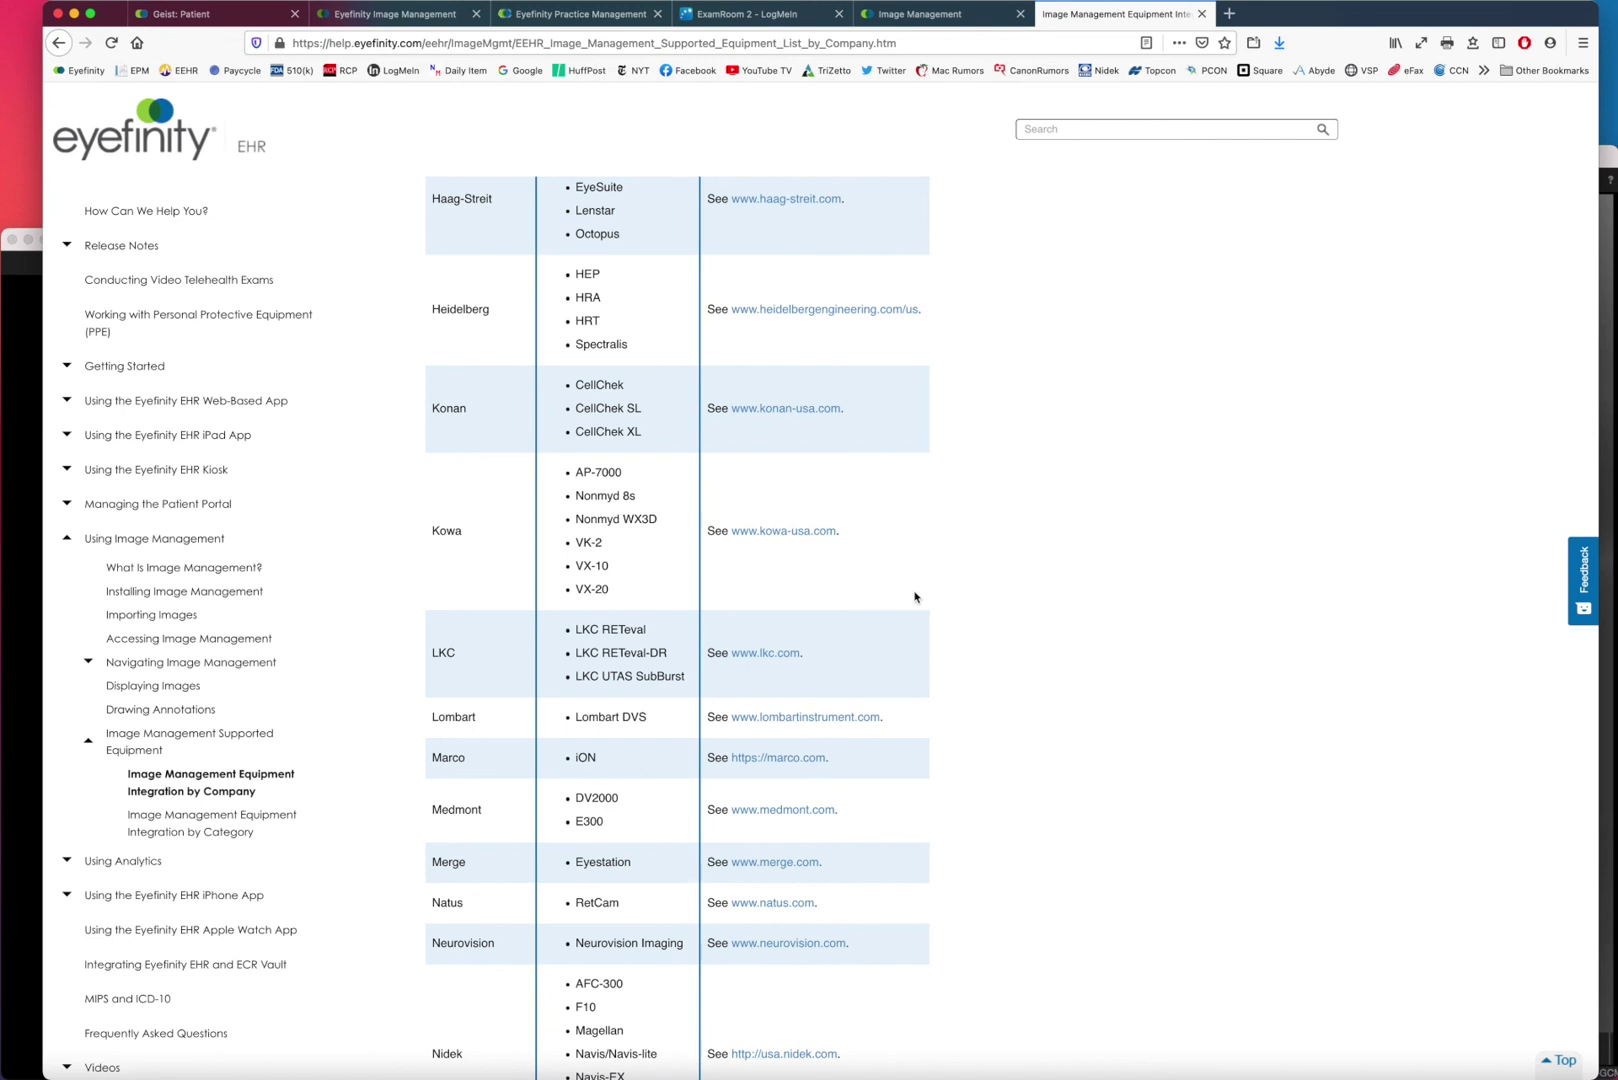
scroll(914, 597, down, 1)
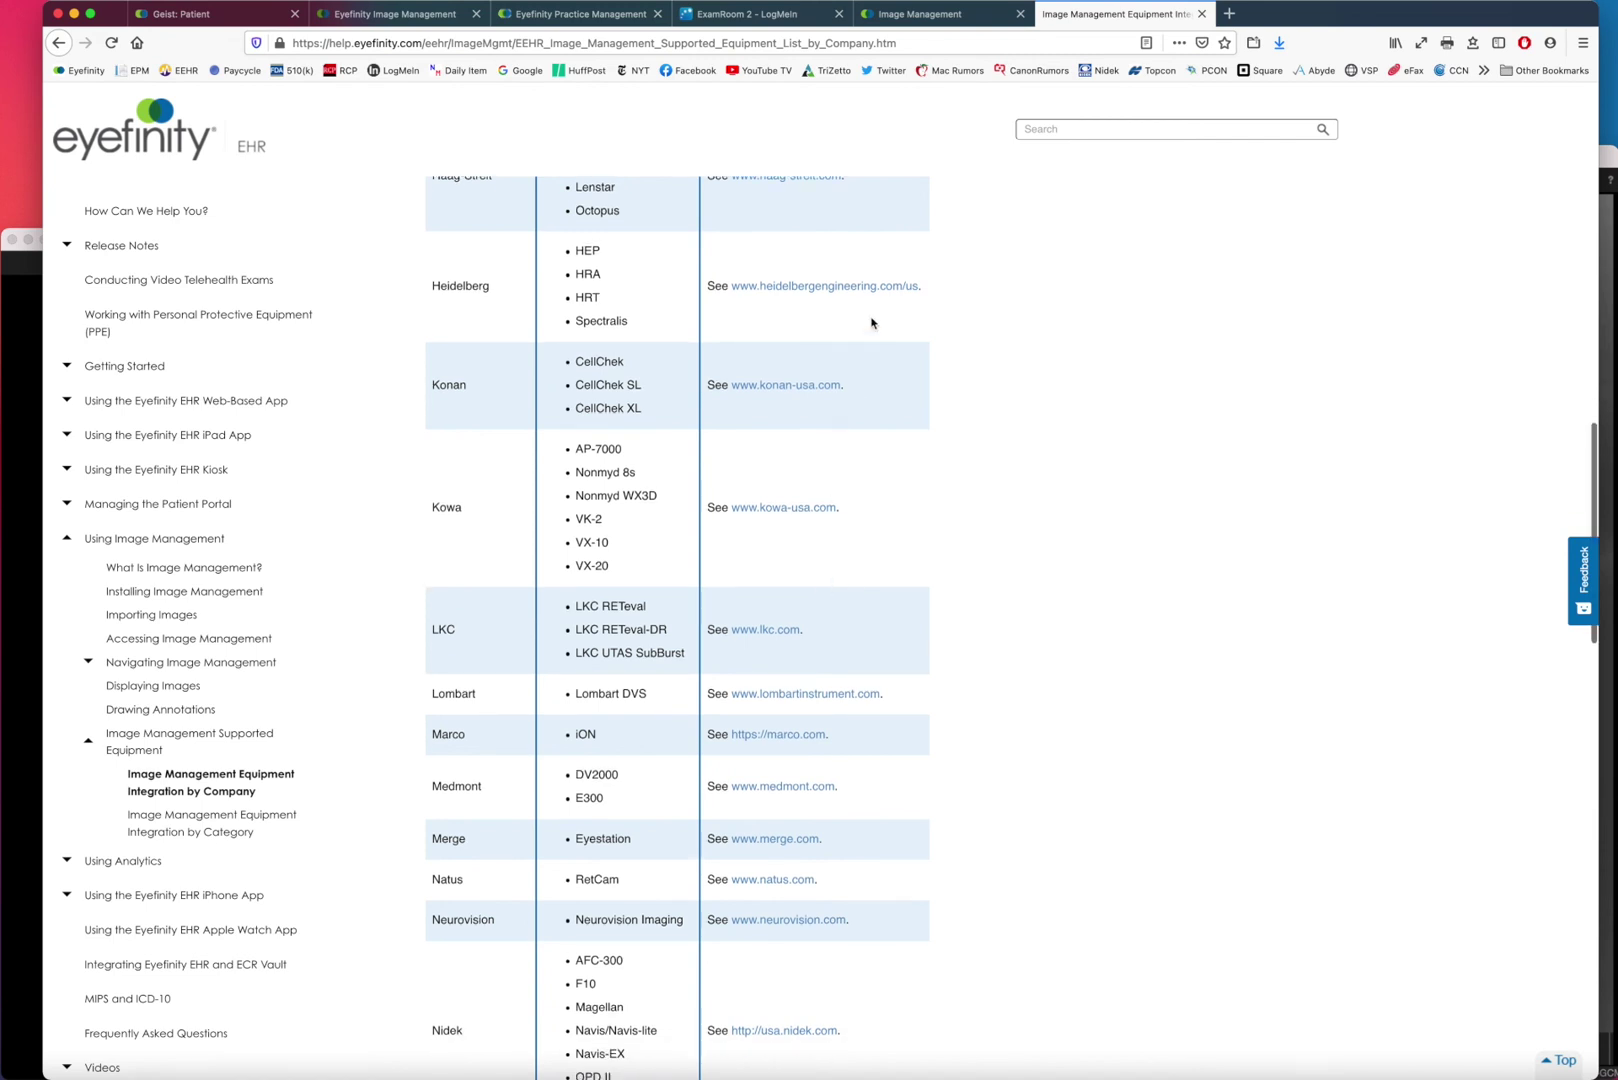